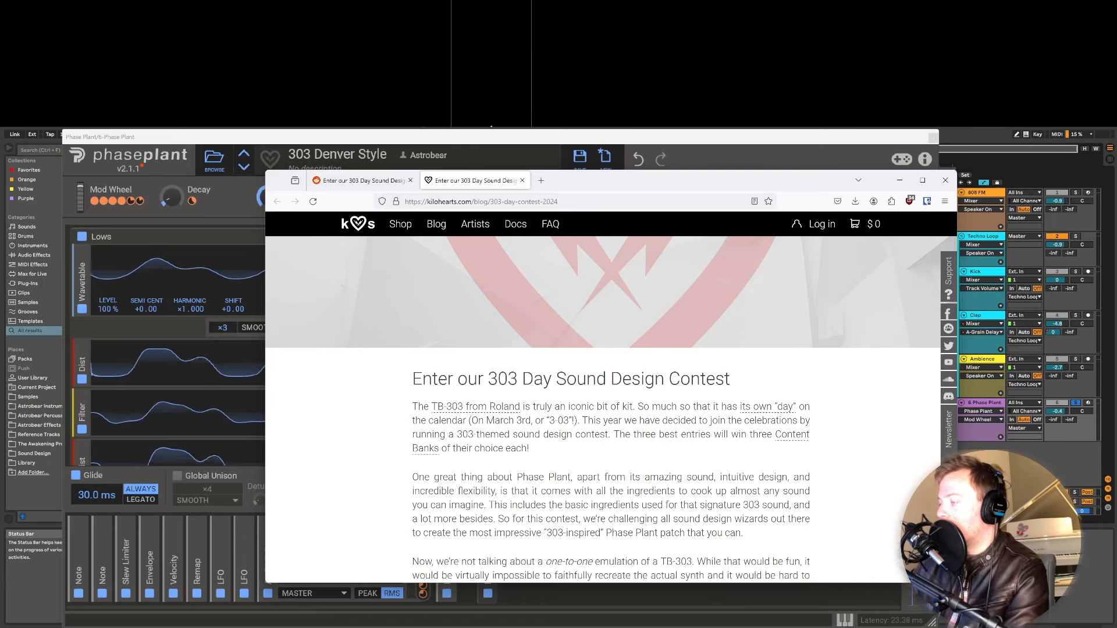
# Read the 303 Day Sound Design Contest introduction and the list of key elements behind the signature 303 sound.
pyautogui.scroll(-5, 611, 407)
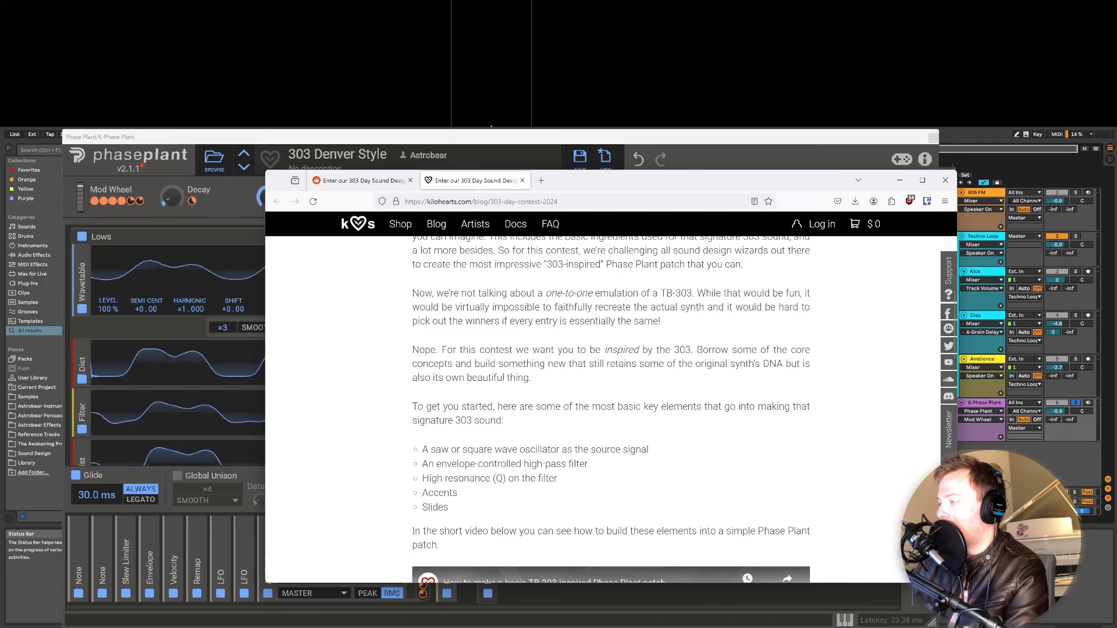
pyautogui.scroll(-3, 611, 407)
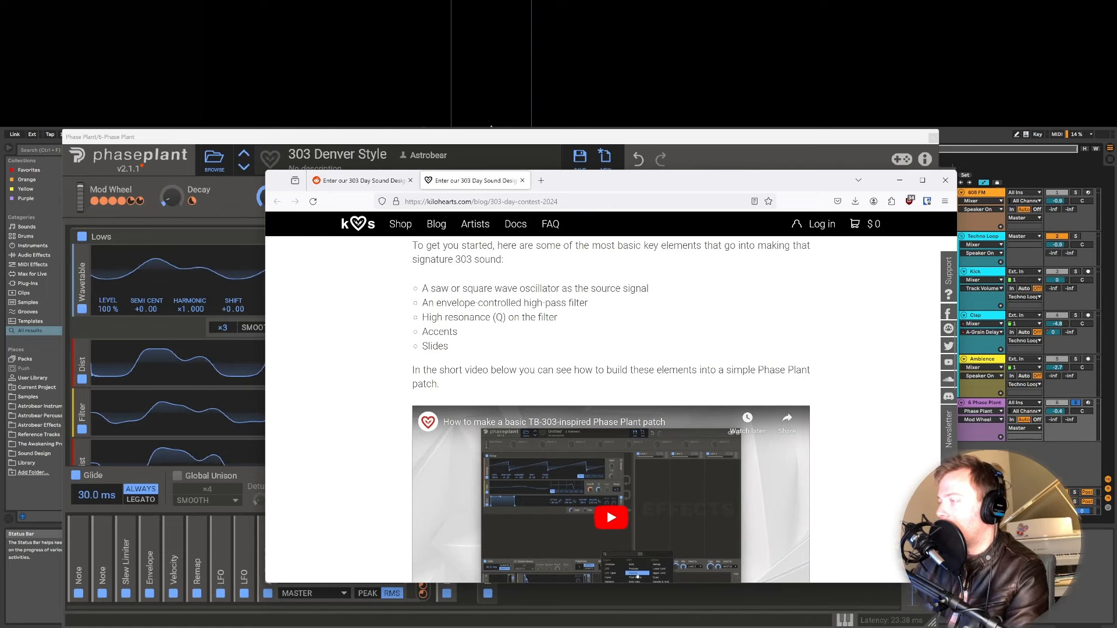
pyautogui.scroll(1, 610, 408)
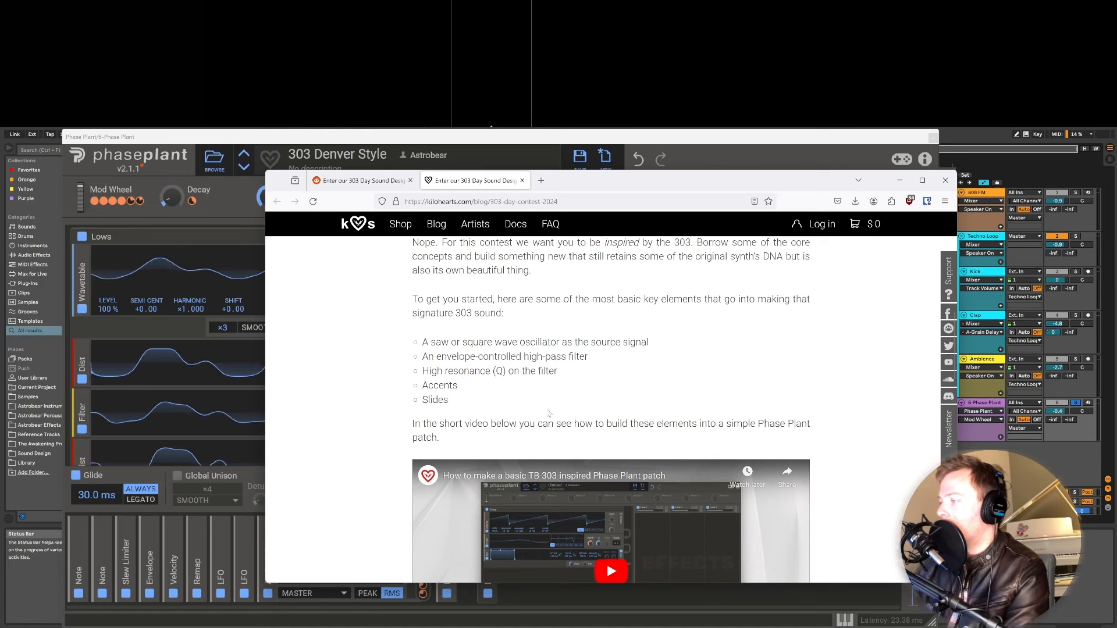
pyautogui.moveTo(618, 415)
pyautogui.mouseDown()
pyautogui.moveTo(457, 370)
pyautogui.moveTo(401, 329)
pyautogui.mouseUp()
pyautogui.click(447, 334)
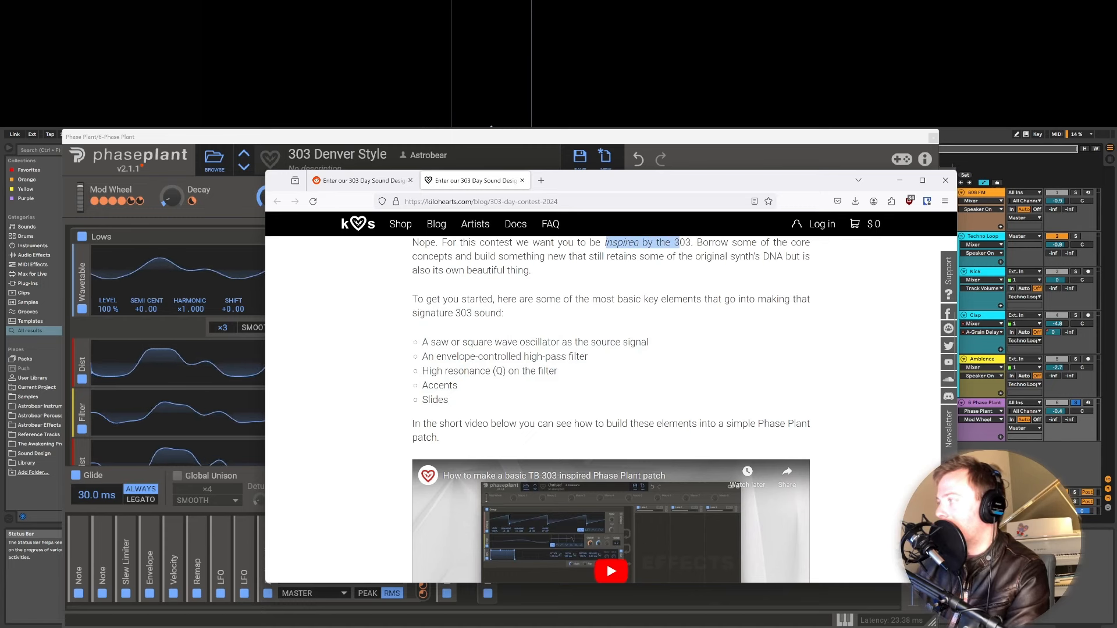
pyautogui.moveTo(472, 256); pyautogui.dragTo(569, 299)
pyautogui.click(569, 300)
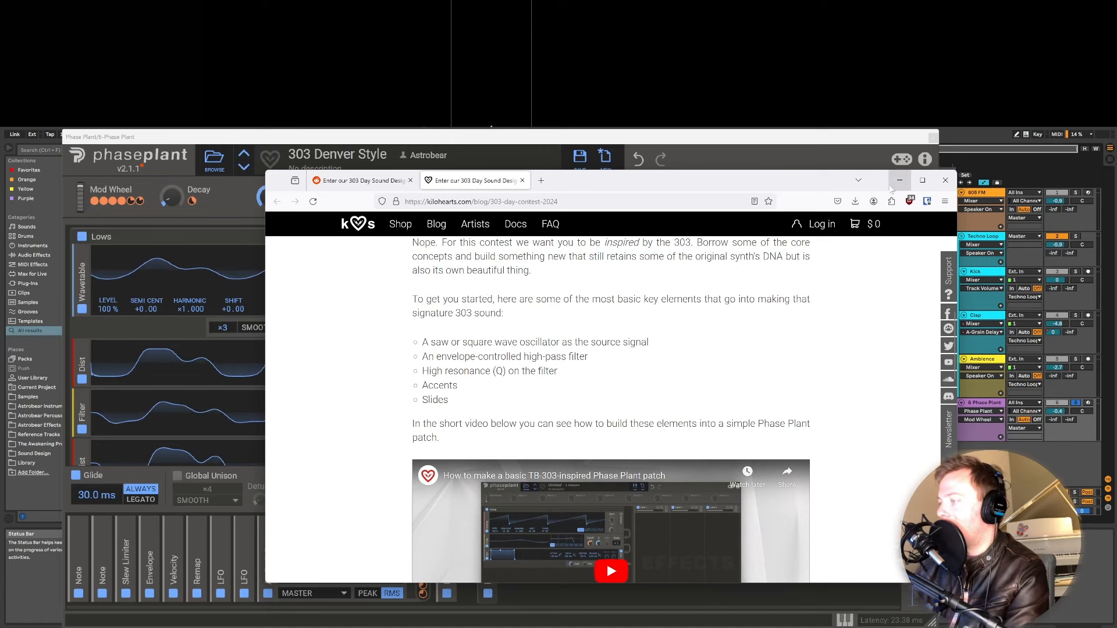
# Read the contest rules, sound design suggestions and the sentence giving the winners' announcement date.
pyautogui.rightClick(805, 292)
pyautogui.click(629, 332)
pyautogui.scroll(-8, 630, 333)
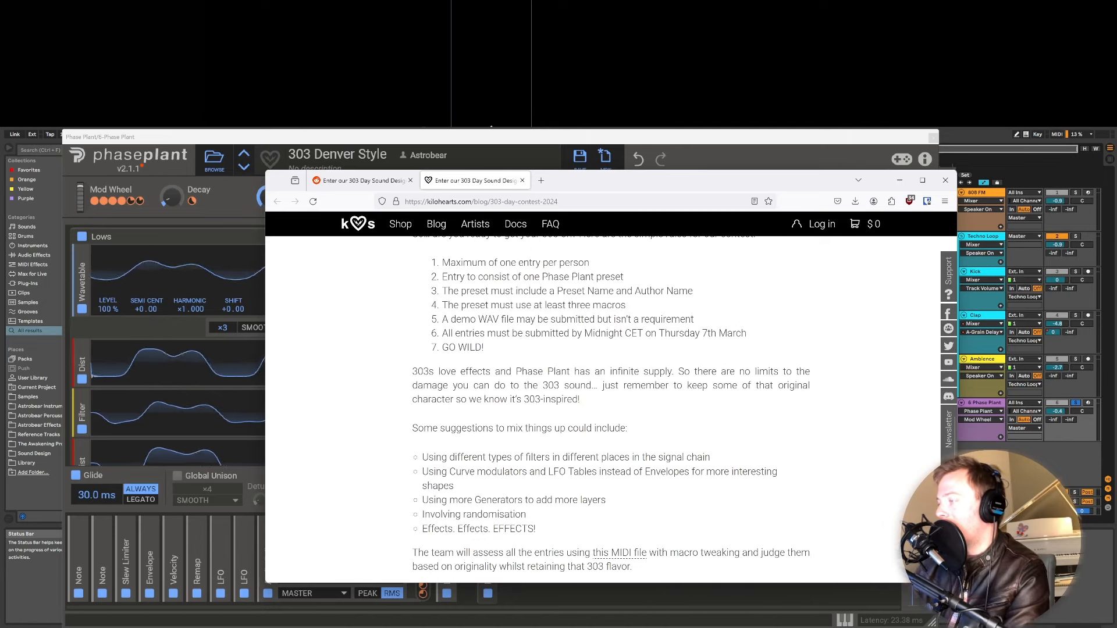
pyautogui.scroll(-3, 487, 416)
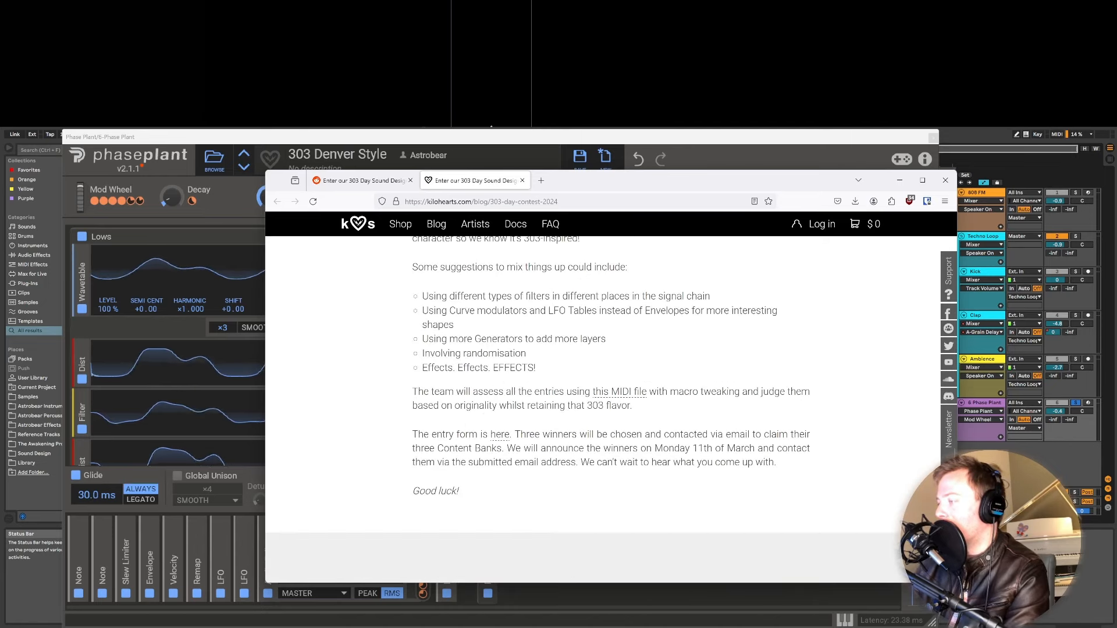
pyautogui.click(413, 457)
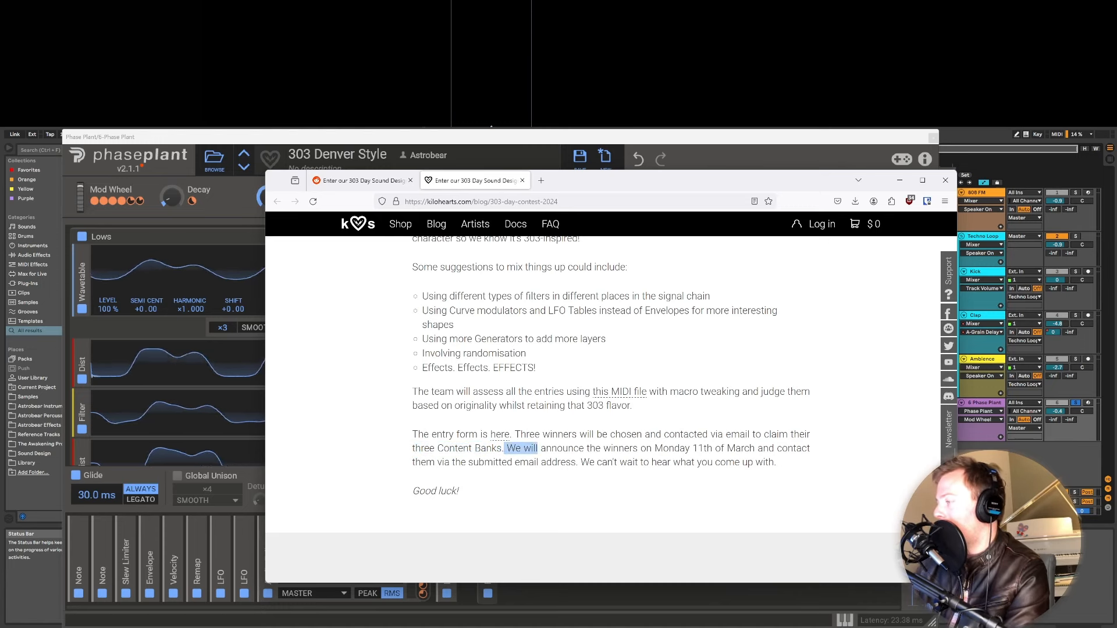
pyautogui.moveTo(538, 448); pyautogui.dragTo(755, 448)
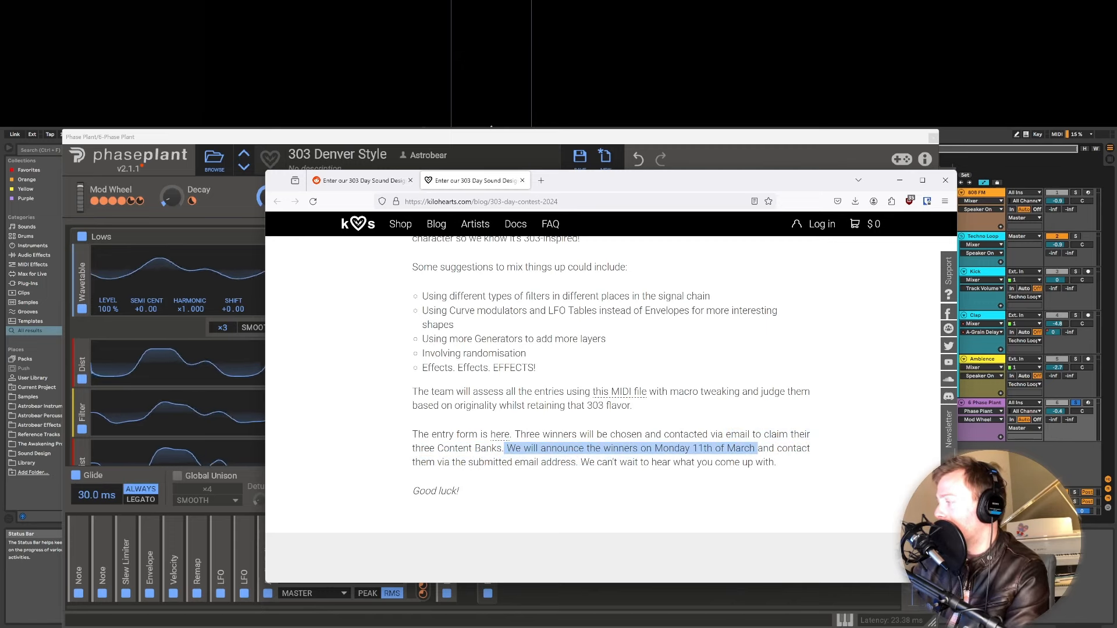
pyautogui.click(757, 449)
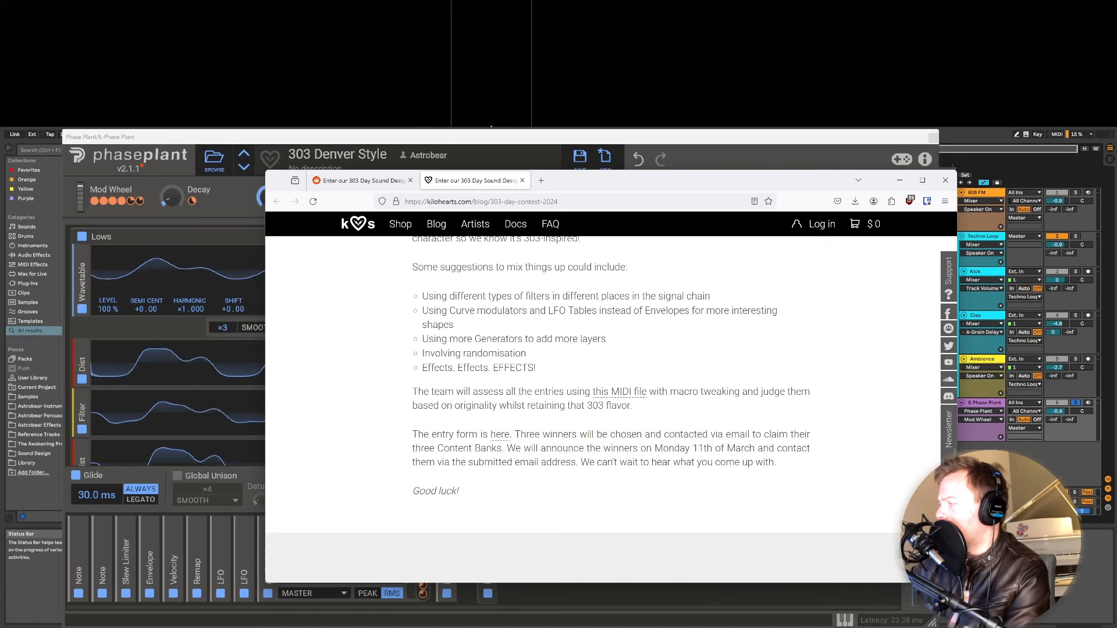
# Minimize the contest page, look at the arrangement behind the synth, and reopen the Phase Plant window from its track device.
pyautogui.click(901, 181)
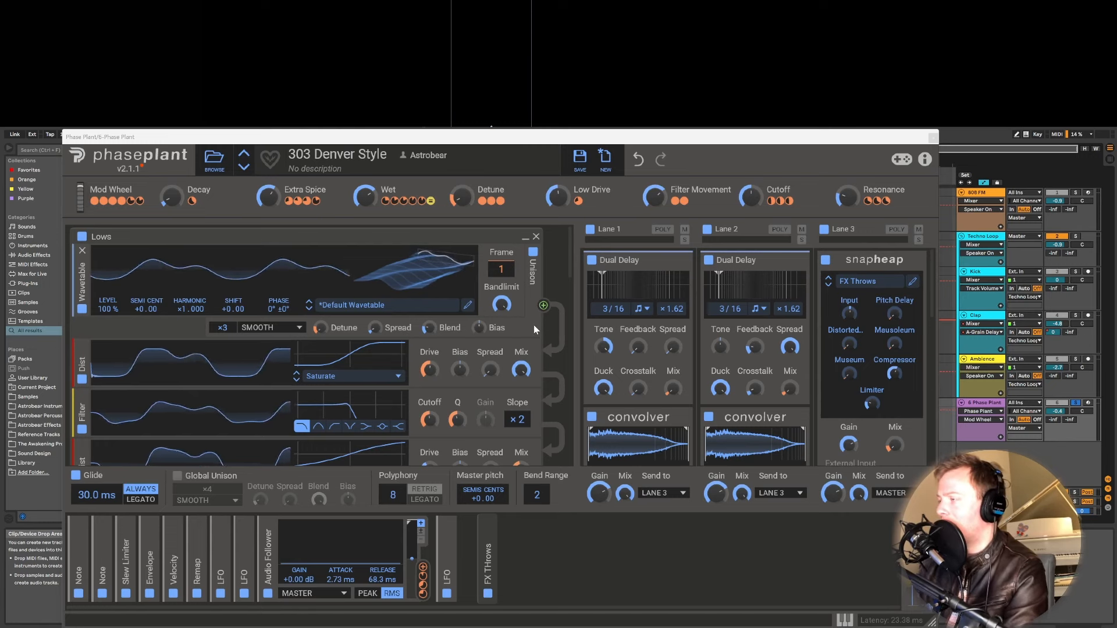
pyautogui.click(932, 139)
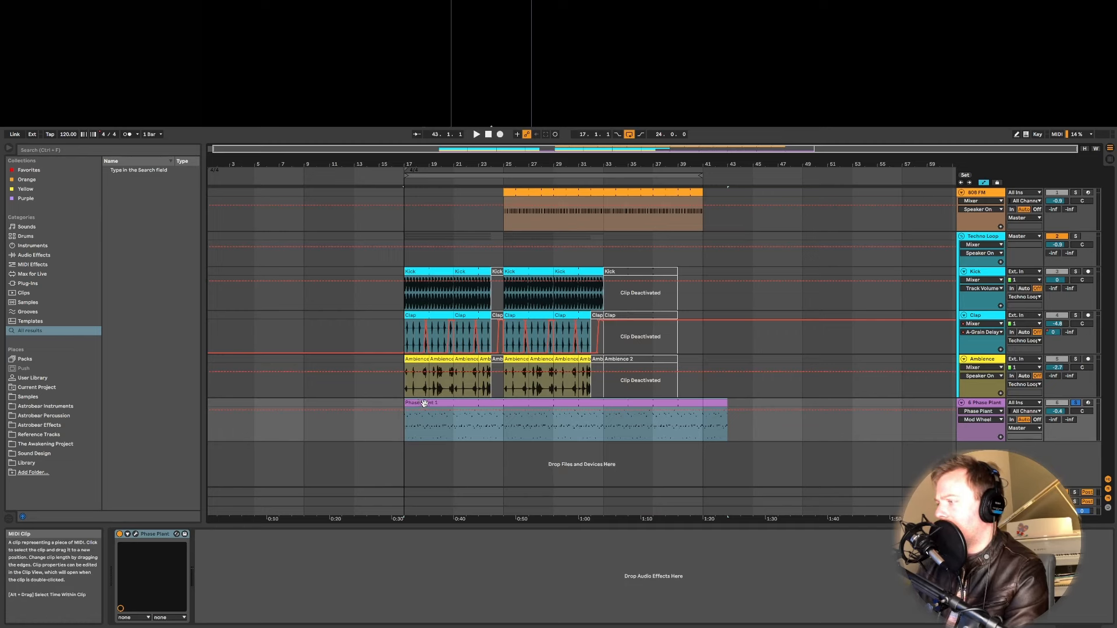
pyautogui.click(137, 534)
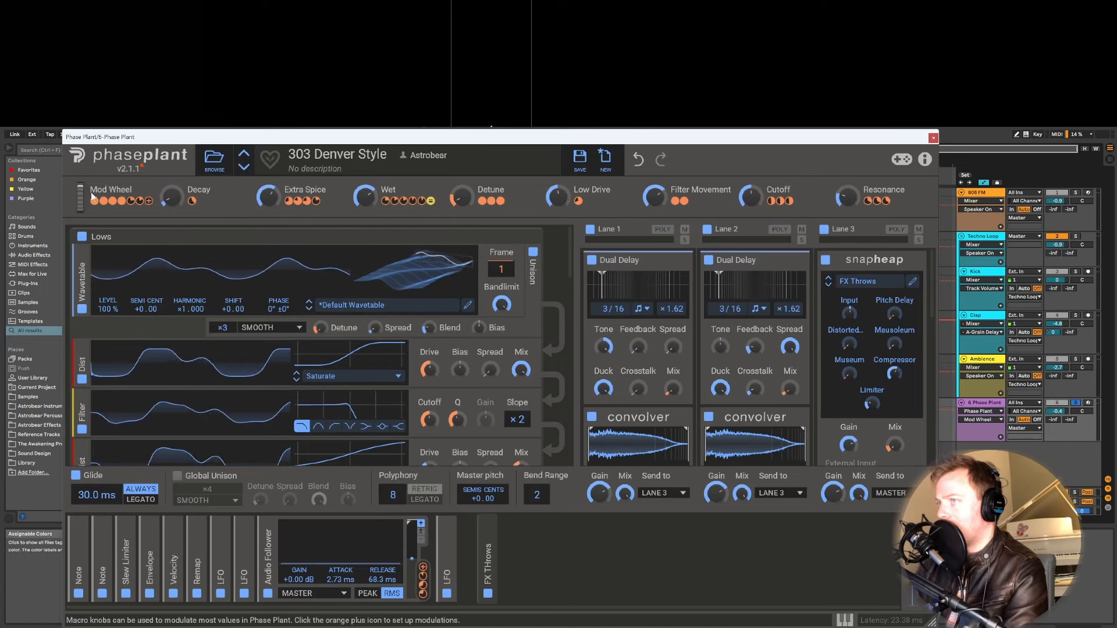
# Play the track and sweep the Mod Wheel and Decay macros of the 303 Denver Style preset.
pyautogui.moveTo(80, 199); pyautogui.dragTo(80, 275)
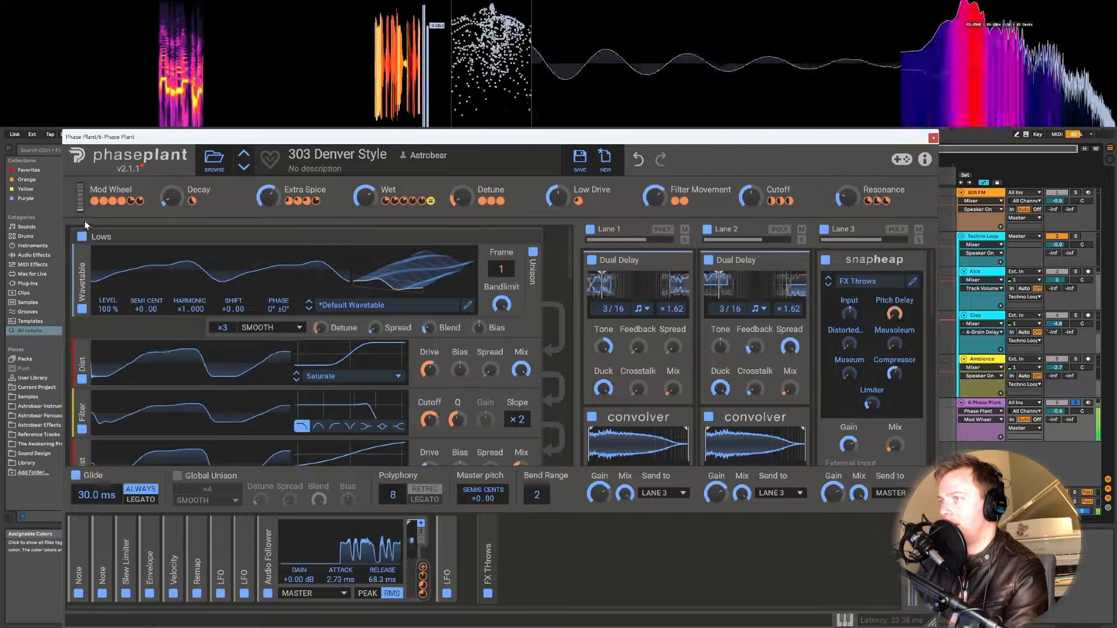
pyautogui.moveTo(81, 209)
pyautogui.mouseDown()
pyautogui.moveTo(84, 139)
pyautogui.moveTo(81, 195)
pyautogui.mouseUp()
pyautogui.click(170, 198)
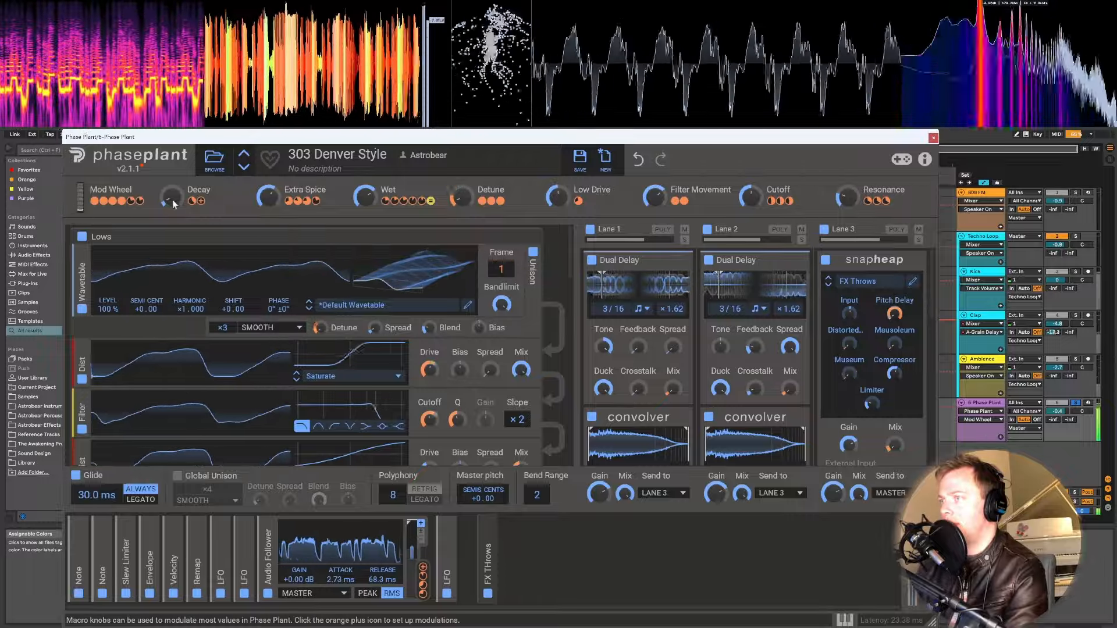
pyautogui.moveTo(170, 198)
pyautogui.mouseDown()
pyautogui.moveTo(170, 151)
pyautogui.moveTo(170, 197)
pyautogui.mouseUp()
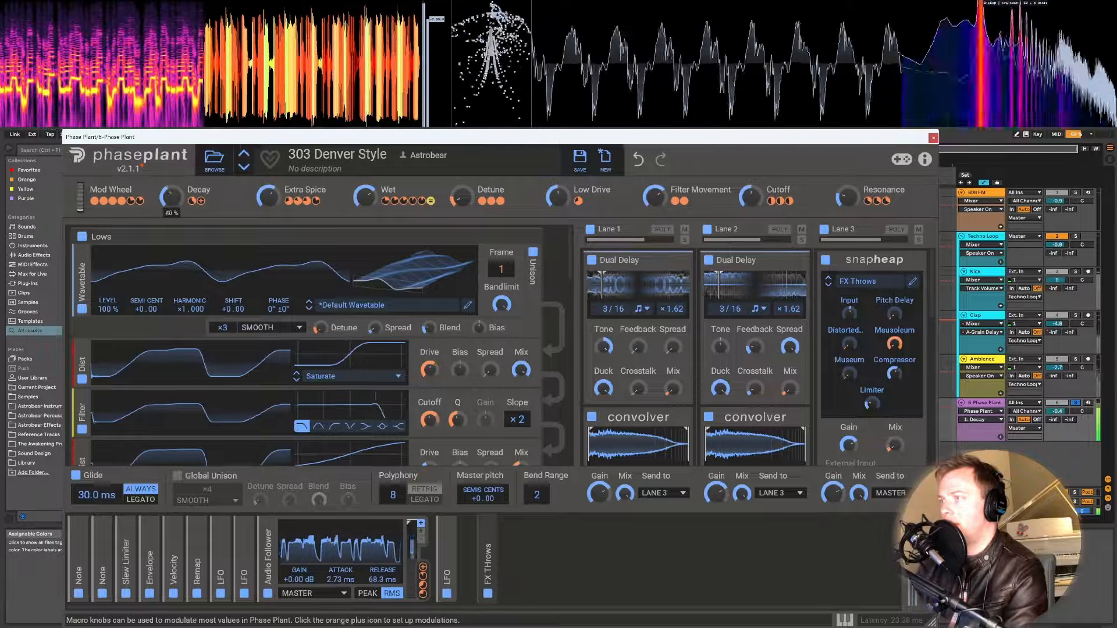
# Audition the Extra Spice, Wet and Detune macros by sweeping each one during playback.
pyautogui.moveTo(274, 195); pyautogui.dragTo(273, 158)
pyautogui.moveTo(363, 201)
pyautogui.mouseDown()
pyautogui.moveTo(363, 224)
pyautogui.moveTo(363, 185)
pyautogui.mouseUp()
pyautogui.moveTo(461, 198)
pyautogui.mouseDown()
pyautogui.moveTo(461, 219)
pyautogui.moveTo(460, 173)
pyautogui.moveTo(461, 206)
pyautogui.mouseUp()
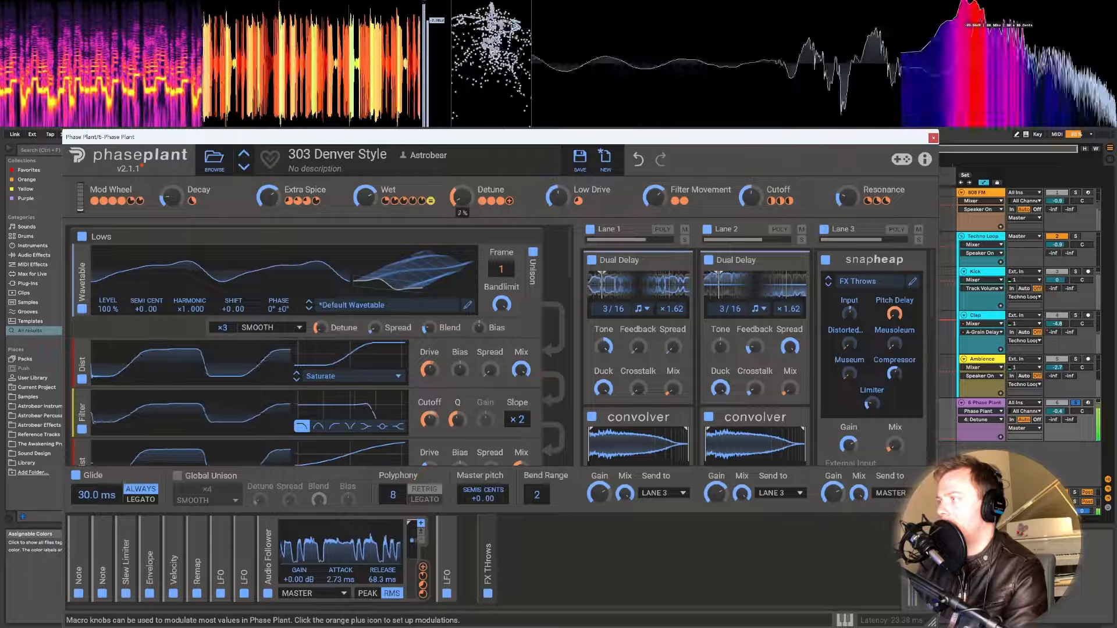
# Sweep the Low Drive macro close to its maximum and bring it back to 48 %.
pyautogui.click(589, 190)
pyautogui.moveTo(557, 197); pyautogui.dragTo(557, 192)
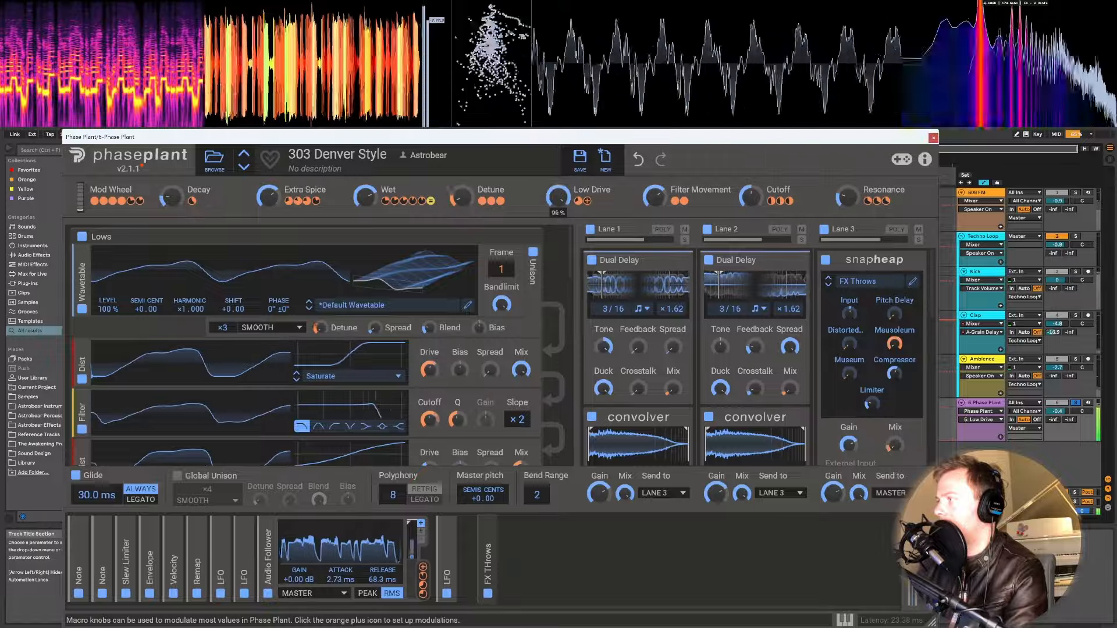
pyautogui.moveTo(557, 192); pyautogui.dragTo(557, 197)
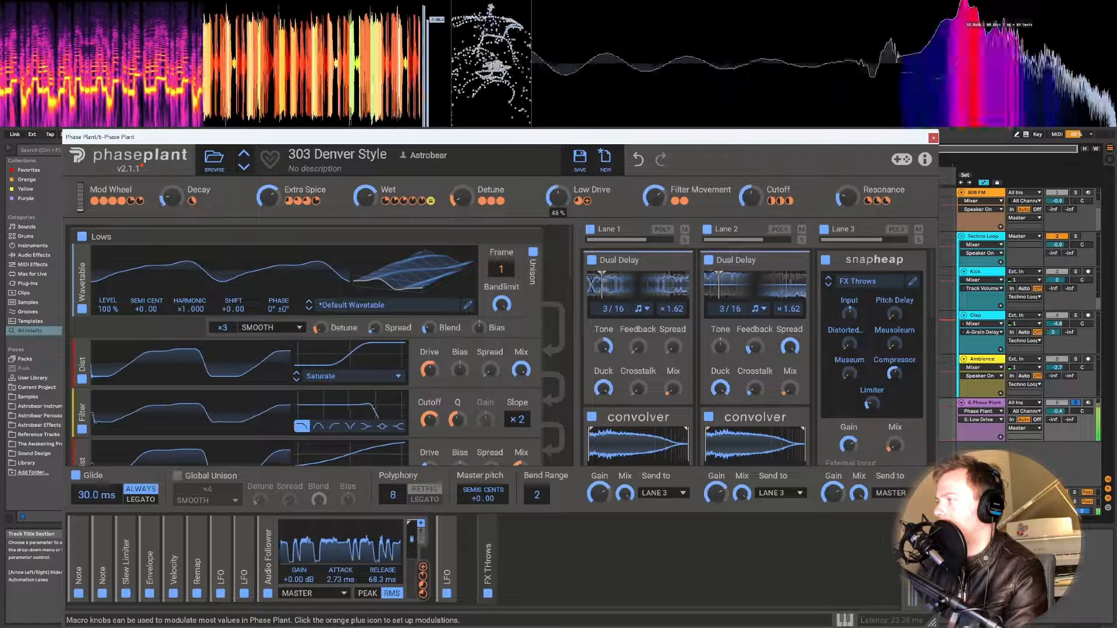
# Raise the Filter Movement macro to its maximum, lower Cutoff to 18 % and sweep Resonance upward.
pyautogui.moveTo(661, 197); pyautogui.dragTo(689, 183)
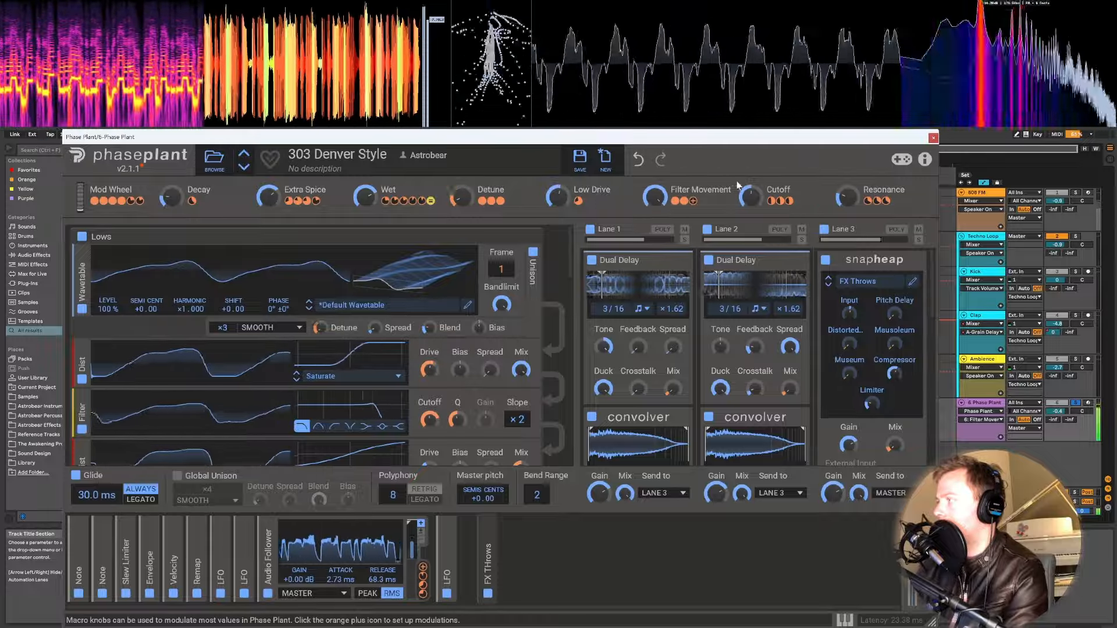
pyautogui.click(750, 200)
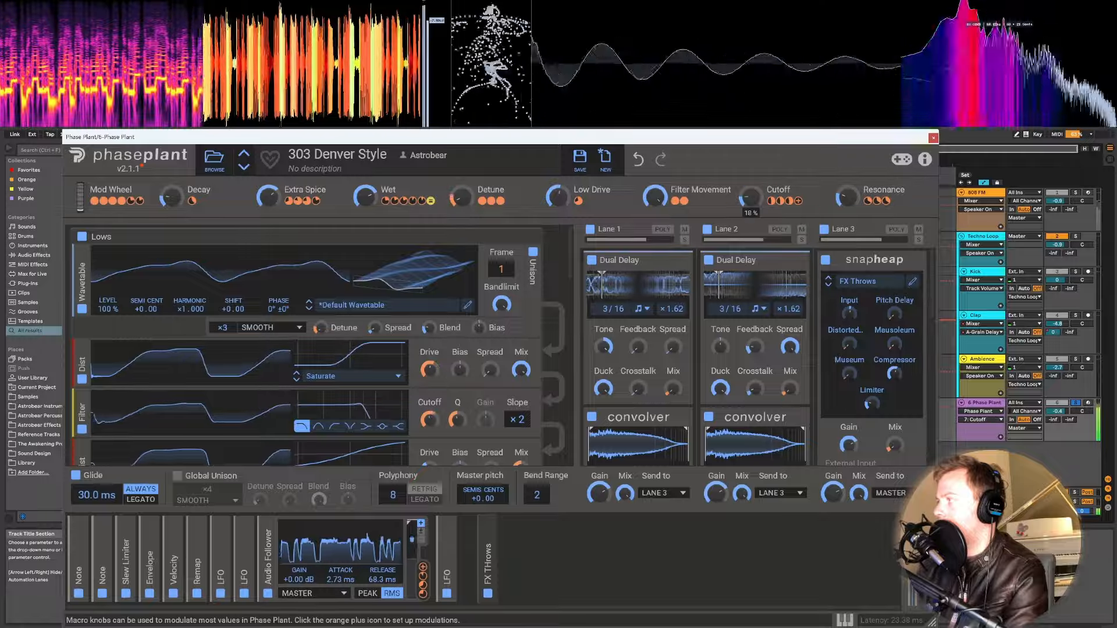
pyautogui.moveTo(853, 201); pyautogui.dragTo(853, 178)
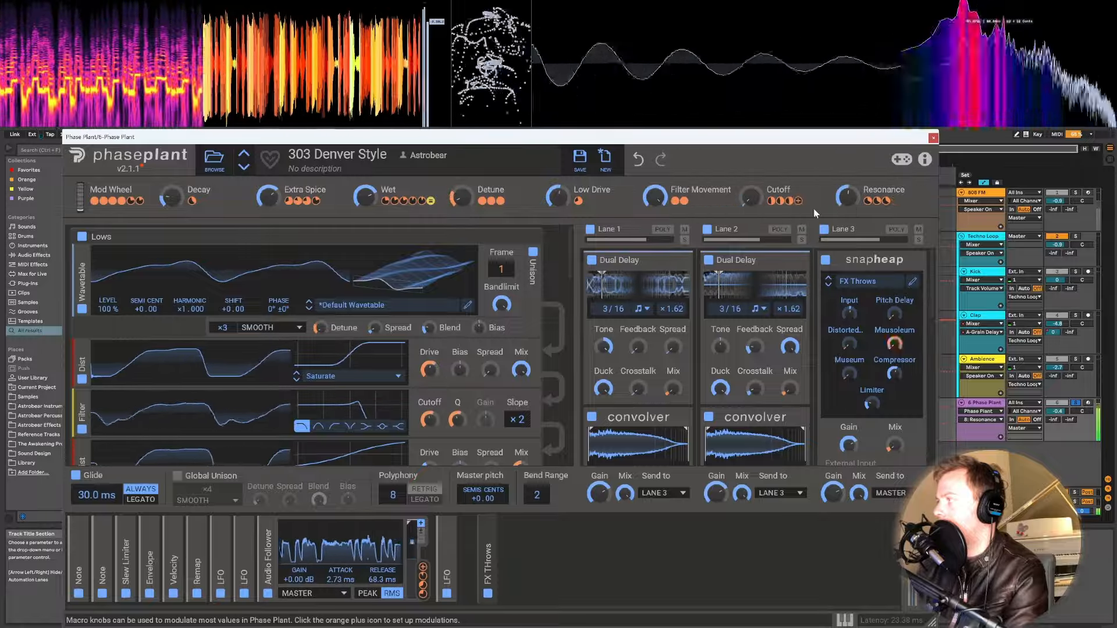
# Raise Cutoff, reduce Filter Movement, and readjust the Resonance, Extra Spice and Mod Wheel macros during playback.
pyautogui.moveTo(749, 199); pyautogui.dragTo(750, 178)
pyautogui.moveTo(657, 198); pyautogui.dragTo(658, 219)
pyautogui.click(853, 198)
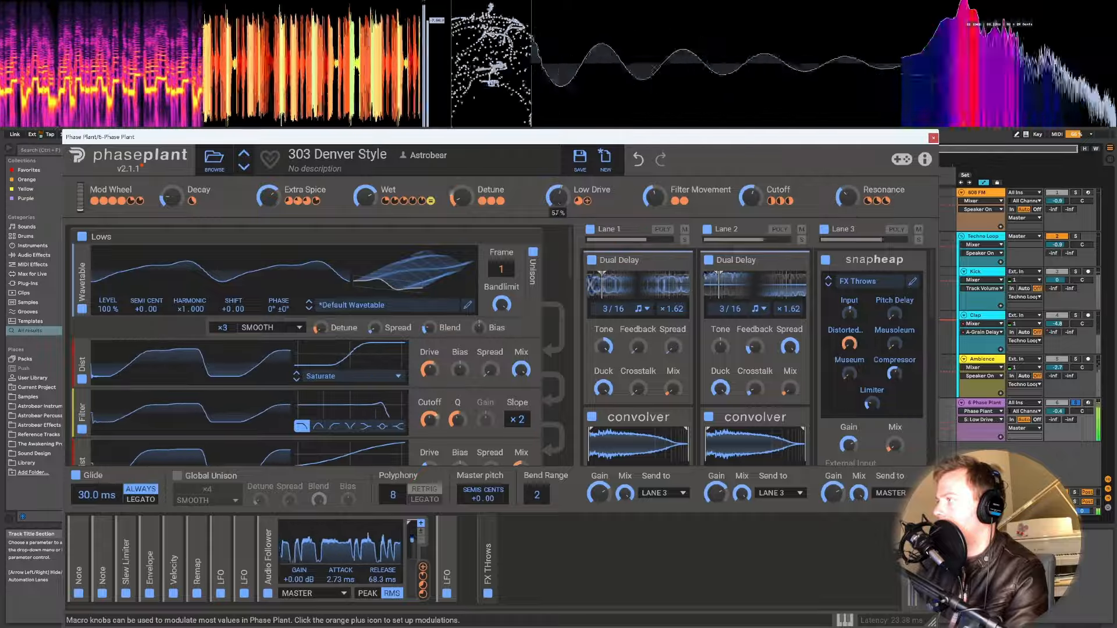
pyautogui.click(269, 198)
pyautogui.moveTo(77, 205)
pyautogui.mouseDown()
pyautogui.moveTo(99, 136)
pyautogui.moveTo(83, 221)
pyautogui.mouseUp()
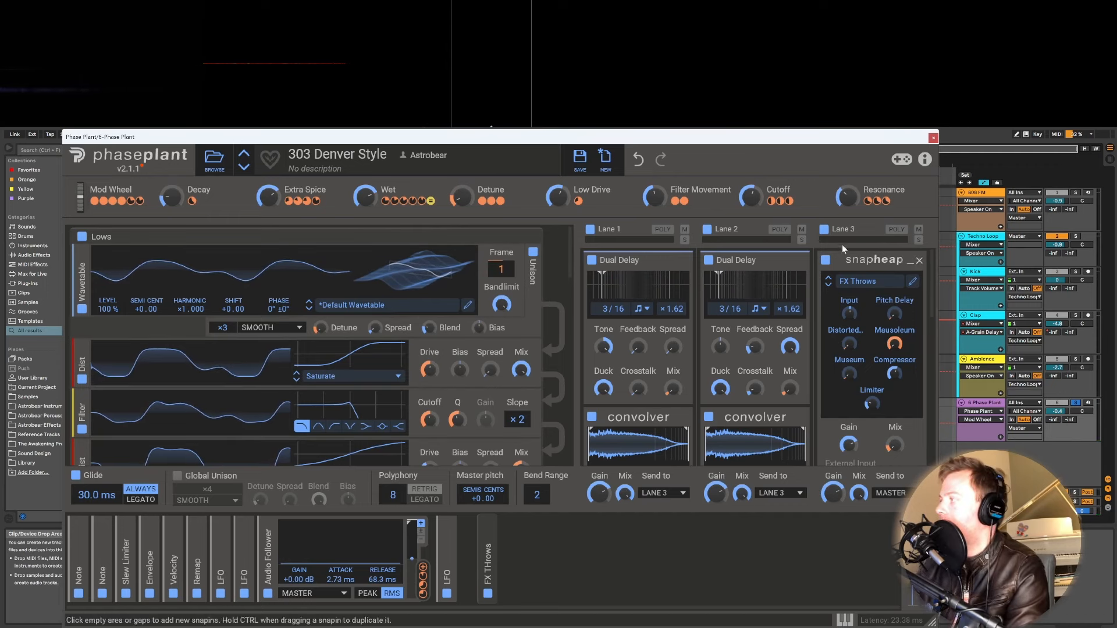
# Bypass effect Lanes 3, 2 and 1 to take all lane effects out of the patch.
pyautogui.click(822, 231)
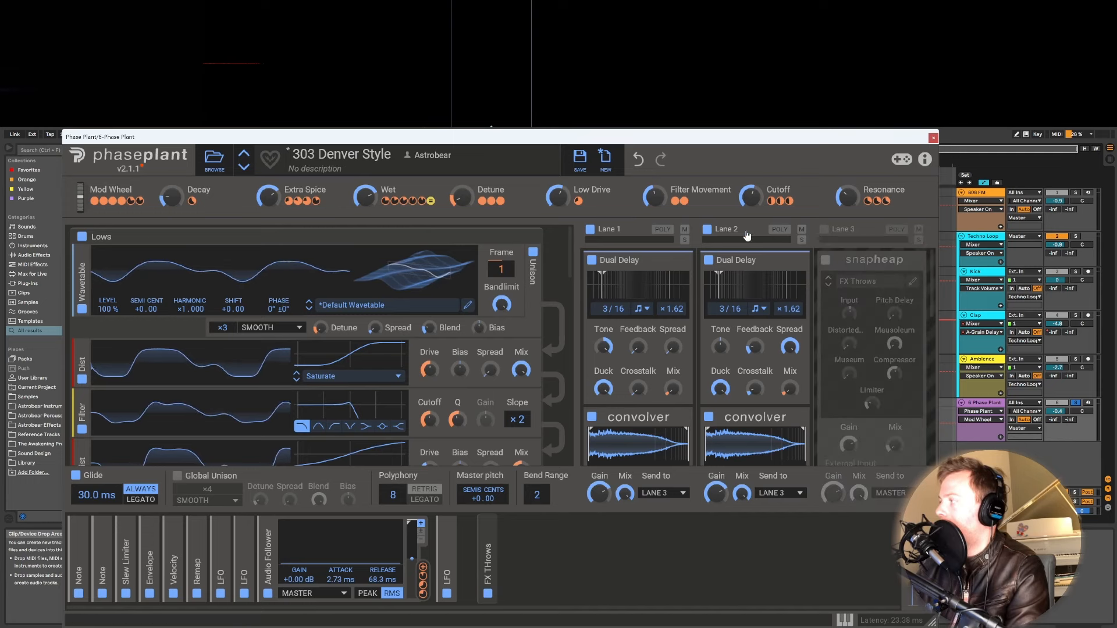
pyautogui.click(707, 231)
pyautogui.click(592, 232)
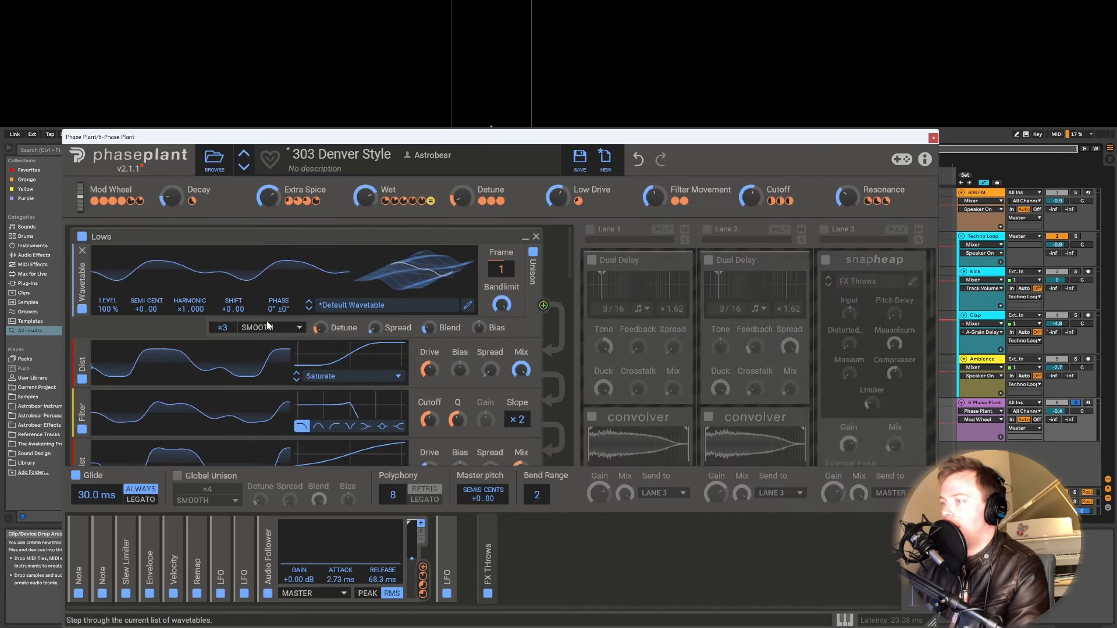
# Bypass the Saturate distortion, the filter and the Foldback distortion in the Lows generator group.
pyautogui.click(82, 379)
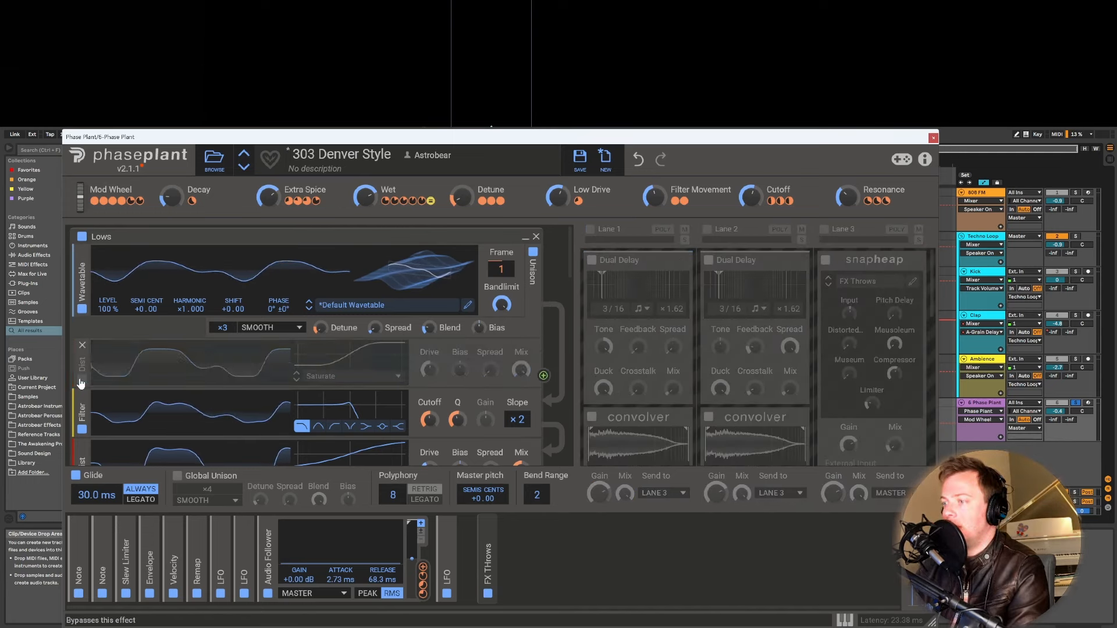
pyautogui.click(82, 429)
pyautogui.scroll(-1, 85, 427)
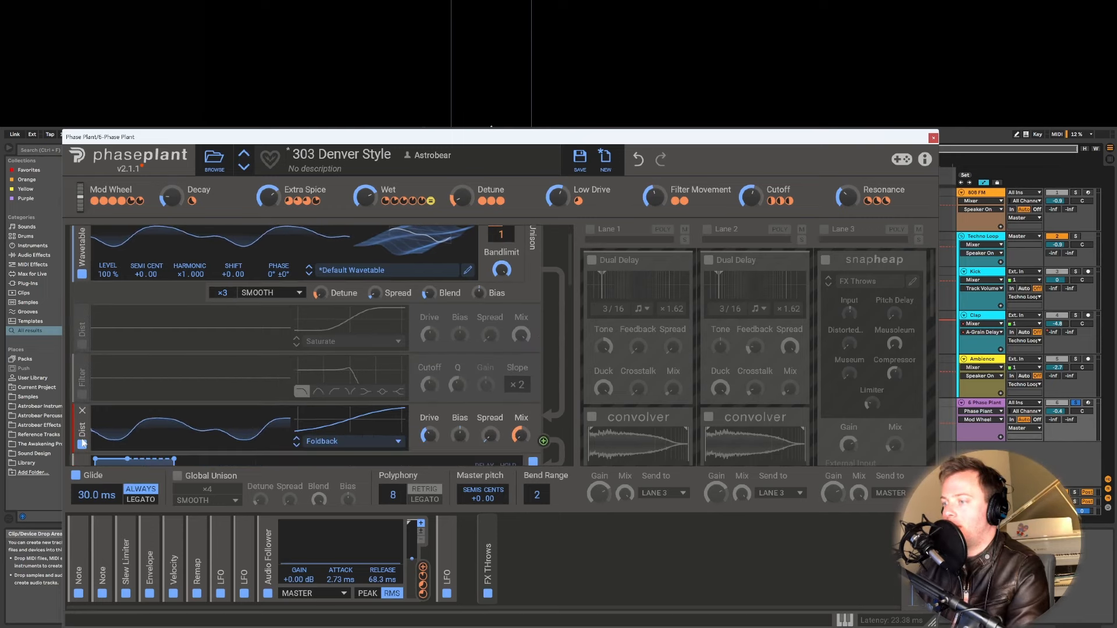
# Bypass both Overdrive distortions and the filter between them in the Mids generator group.
pyautogui.scroll(-5, 87, 427)
pyautogui.scroll(-3, 92, 426)
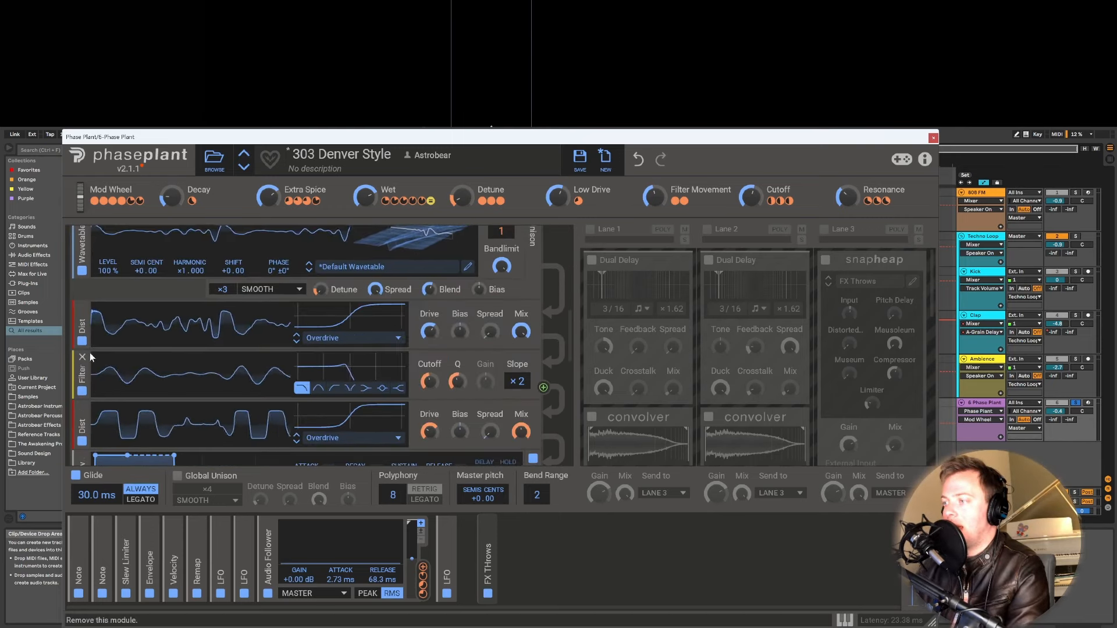
pyautogui.click(84, 340)
pyautogui.click(82, 390)
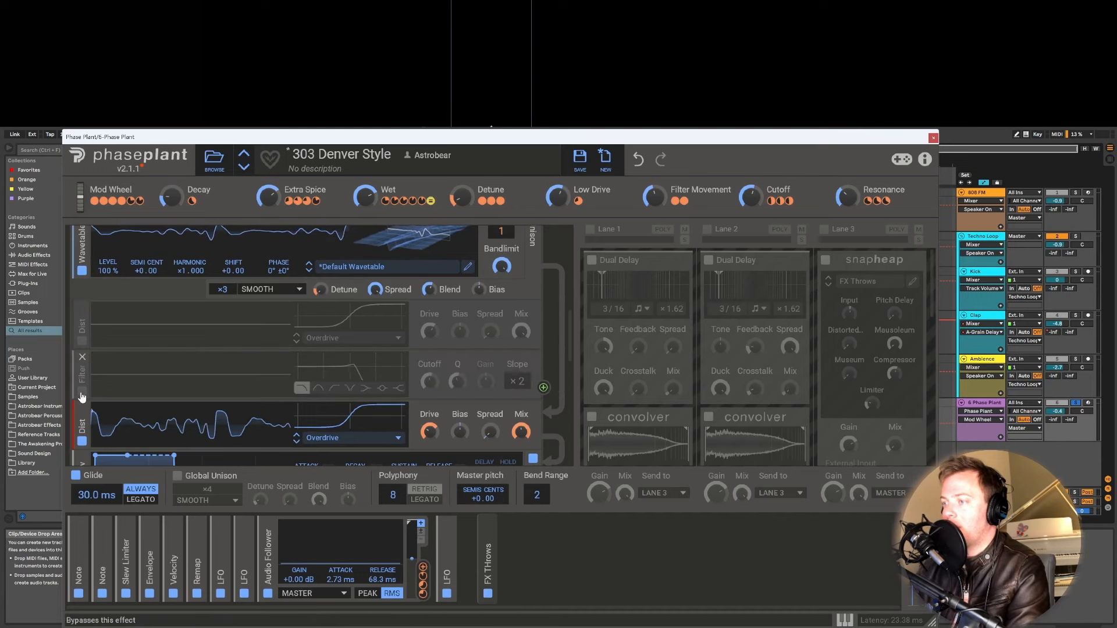
pyautogui.click(82, 441)
# Bypass the Overdrive distortion, the filter and the Sine distortion in the Highs generator group.
pyautogui.scroll(-2, 94, 437)
pyautogui.scroll(-5, 94, 437)
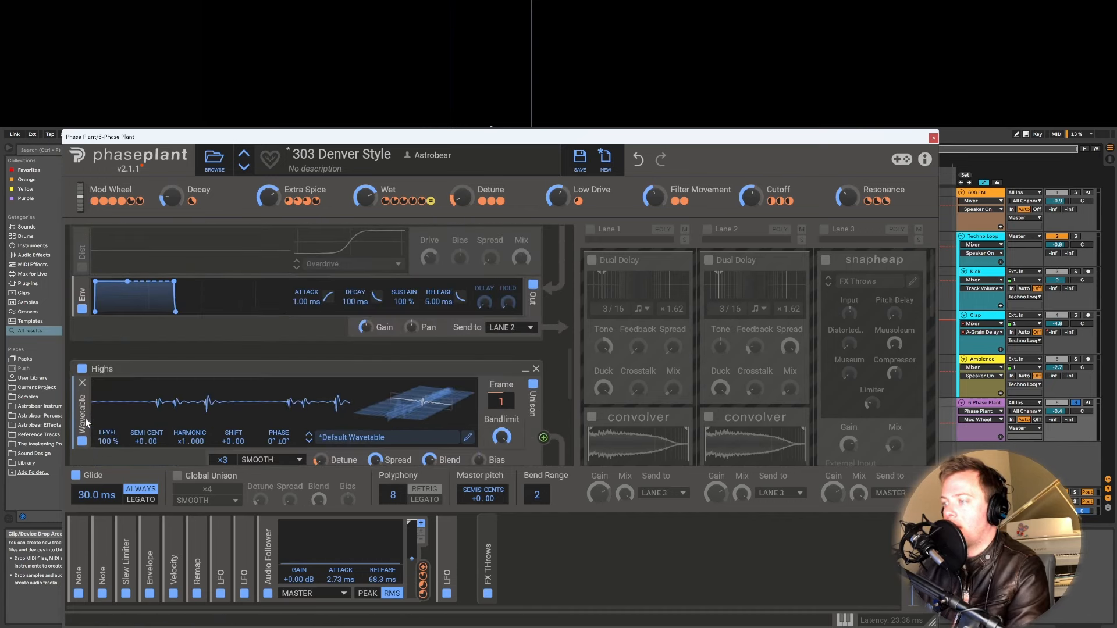
pyautogui.click(82, 372)
pyautogui.click(81, 420)
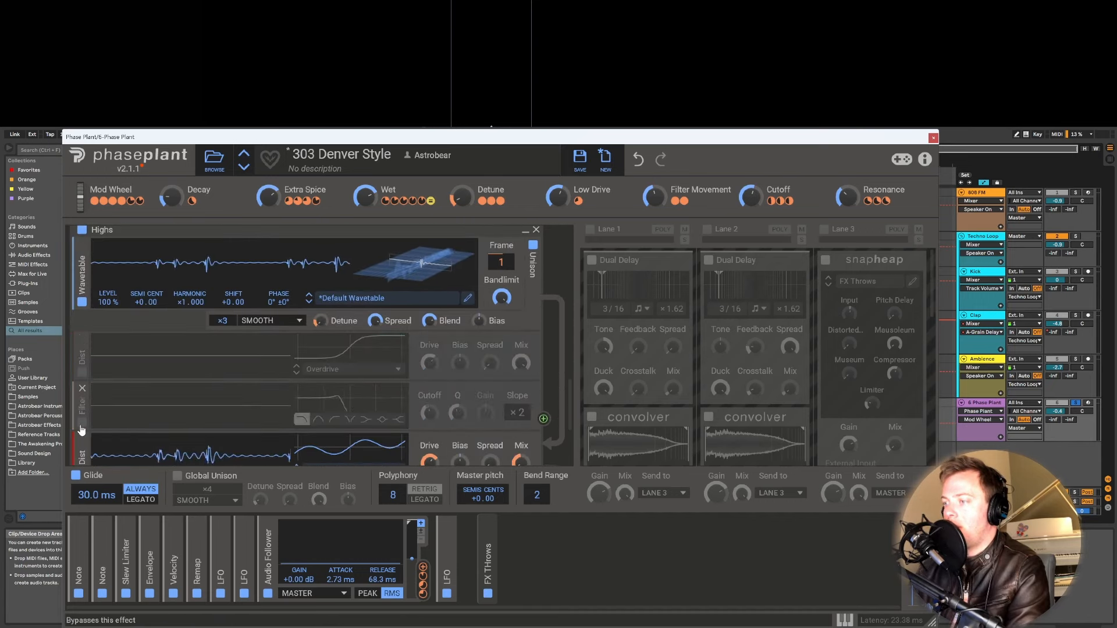
pyautogui.scroll(-3, 98, 439)
pyautogui.click(83, 369)
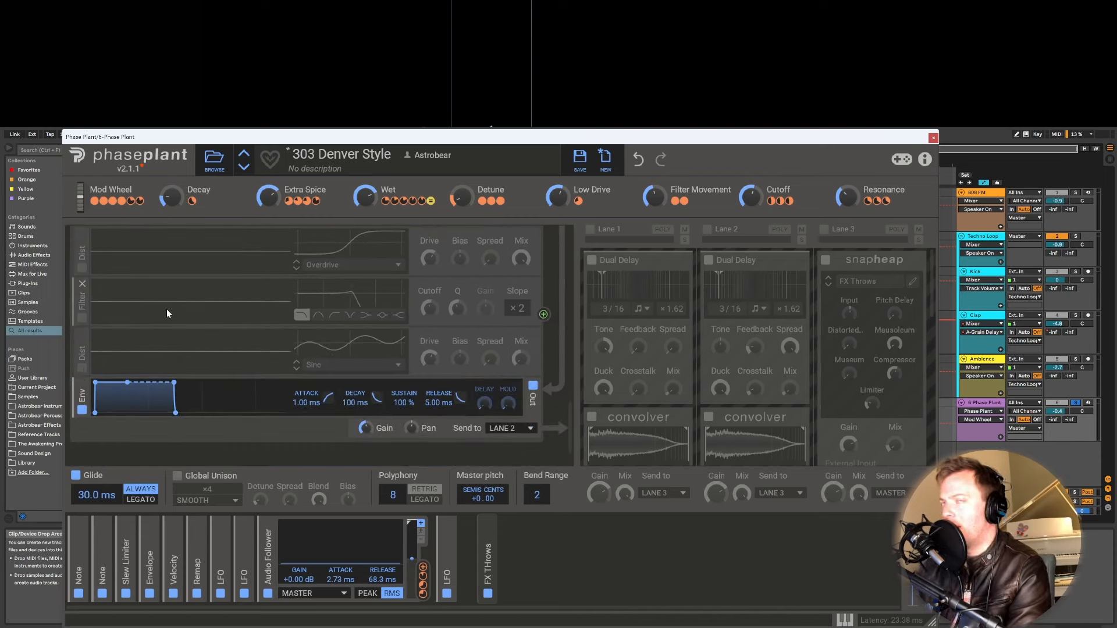
pyautogui.scroll(7, 179, 314)
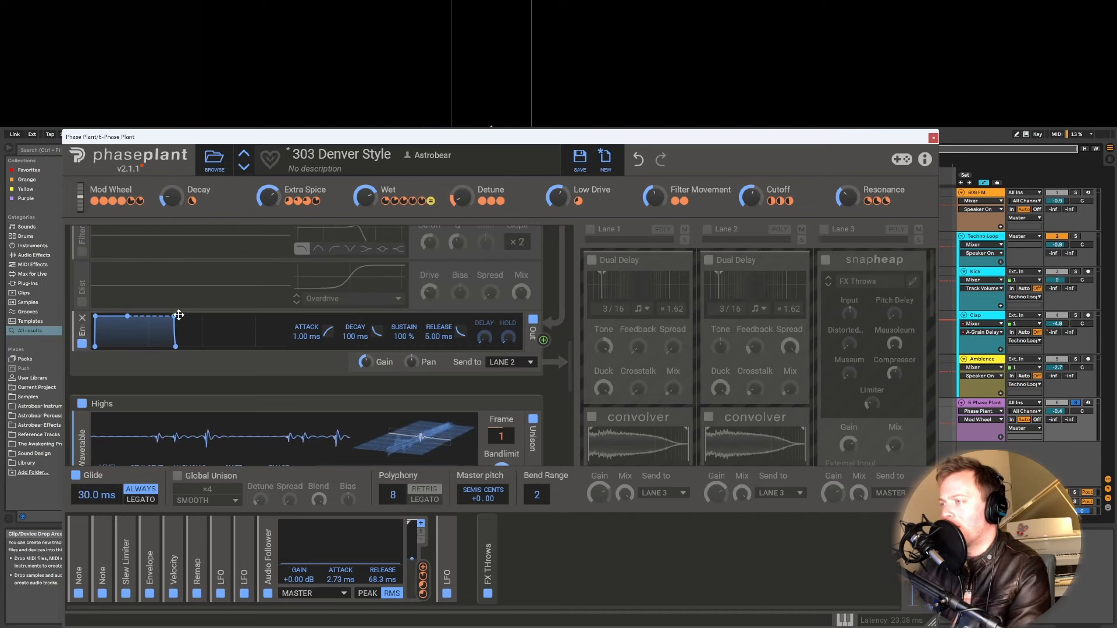
pyautogui.scroll(5, 211, 320)
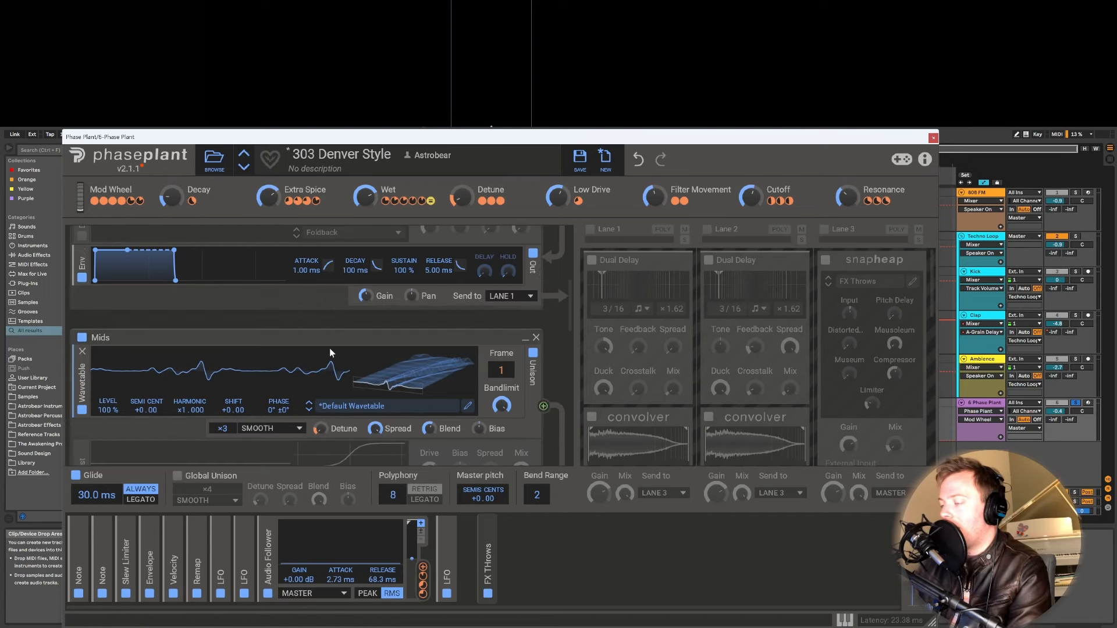
pyautogui.scroll(5, 316, 304)
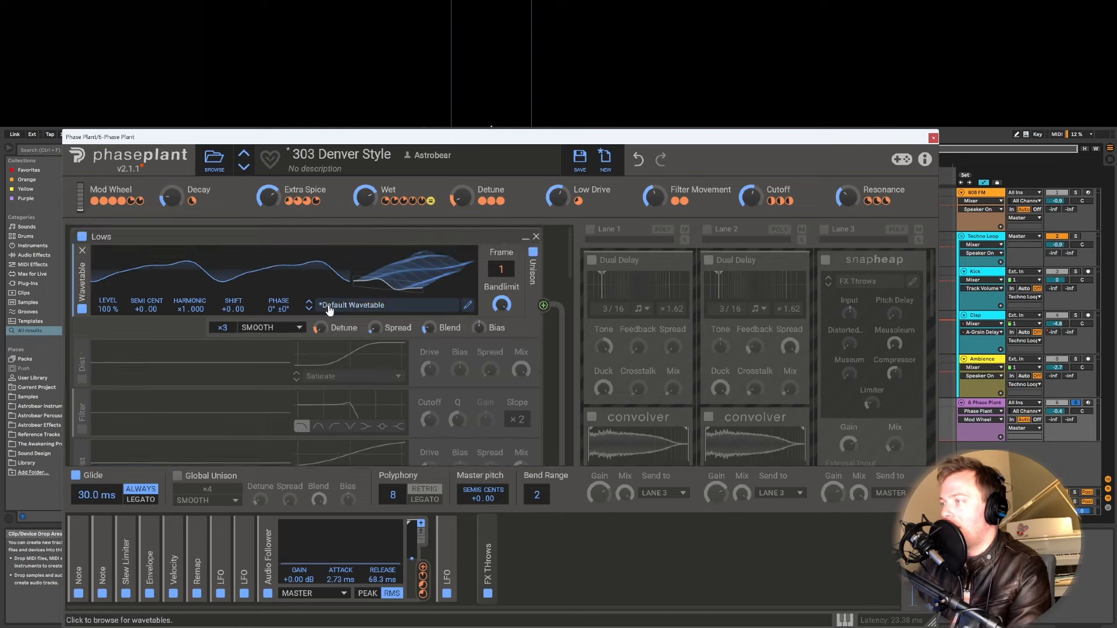
pyautogui.scroll(-5, 320, 295)
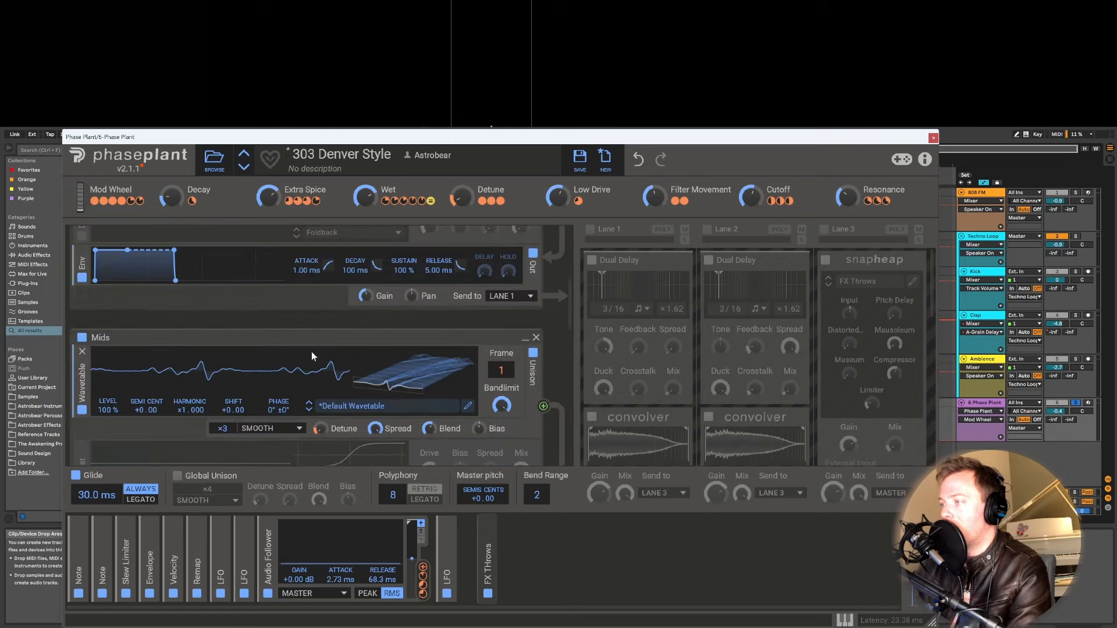
pyautogui.scroll(5, 348, 348)
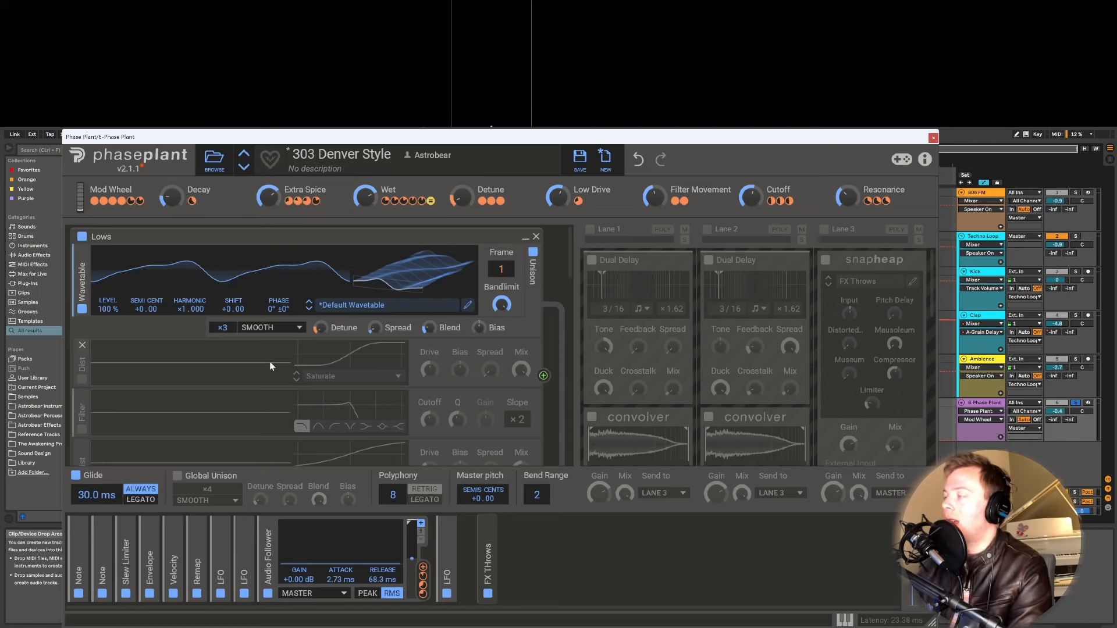
# Turn off Unison on the Lows, Mids and Highs wavetables and play the patch without it.
pyautogui.moveTo(601, 96)
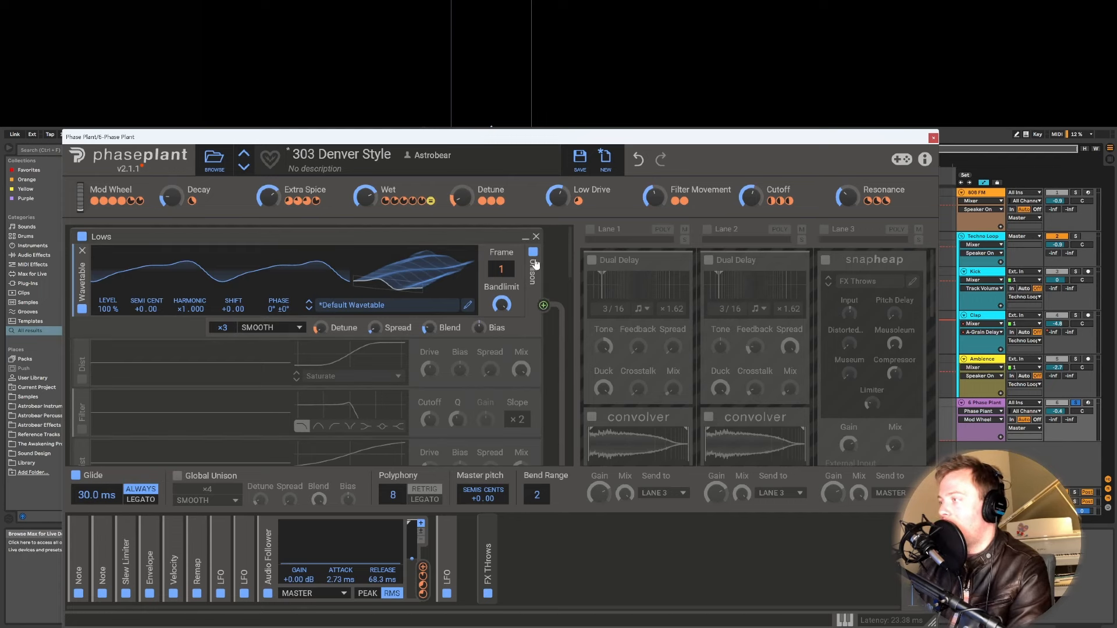
pyautogui.scroll(-5, 533, 272)
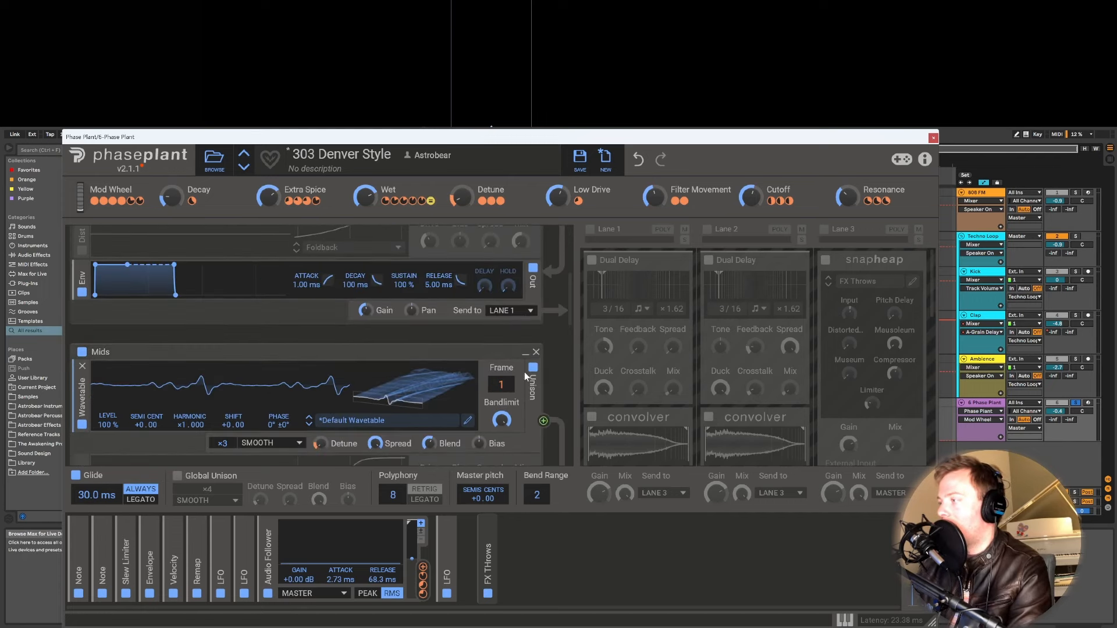
pyautogui.click(532, 368)
pyautogui.scroll(-3, 532, 369)
pyautogui.scroll(3, 531, 372)
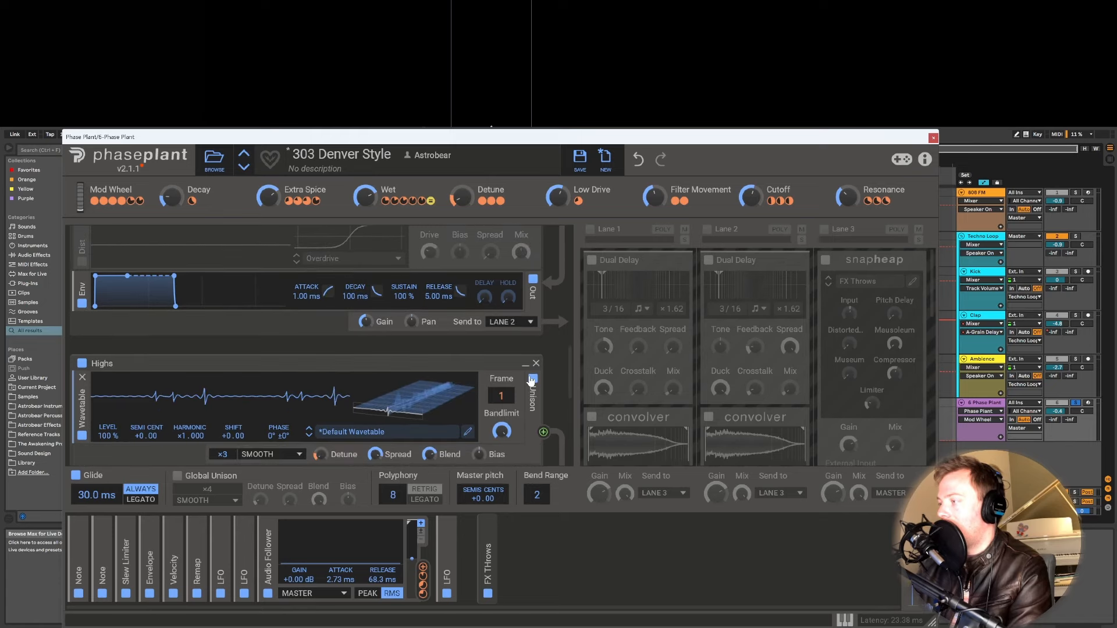
pyautogui.scroll(-3, 499, 340)
pyautogui.scroll(5, 499, 336)
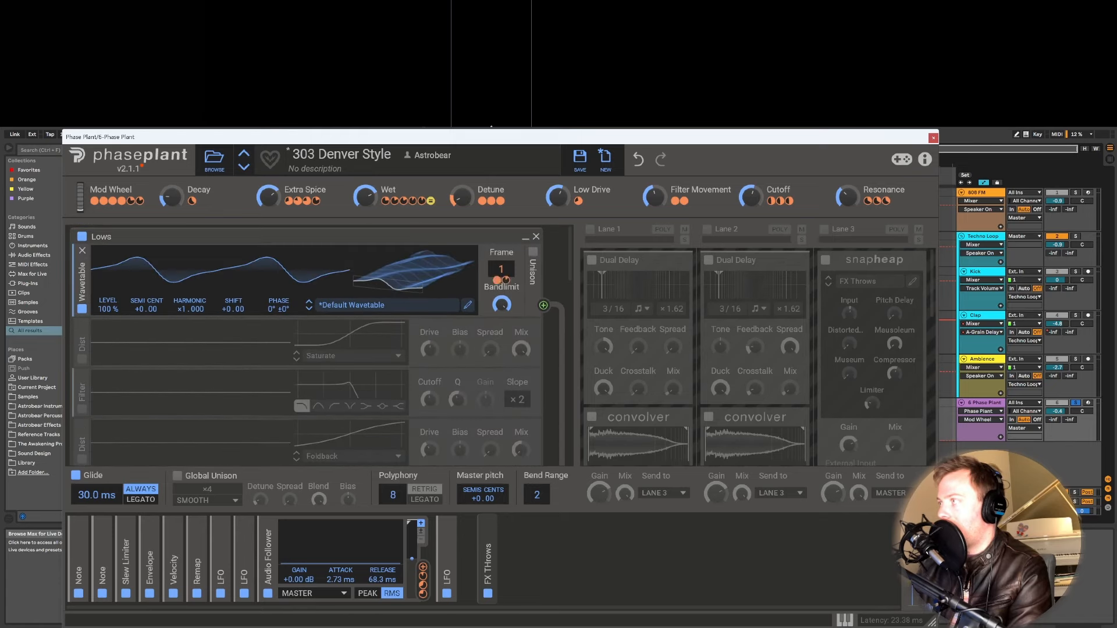
pyautogui.press('space')
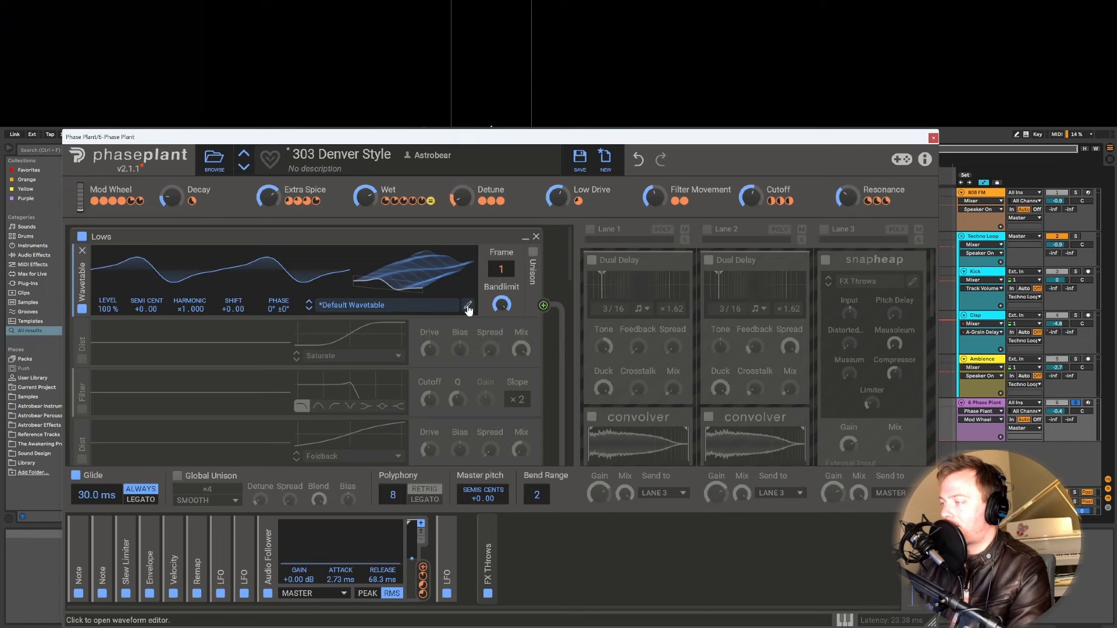
# Open the Lows wavetable in the Wavetable Editor and apply a saw wave across the frames up to 256.
pyautogui.click(280, 273)
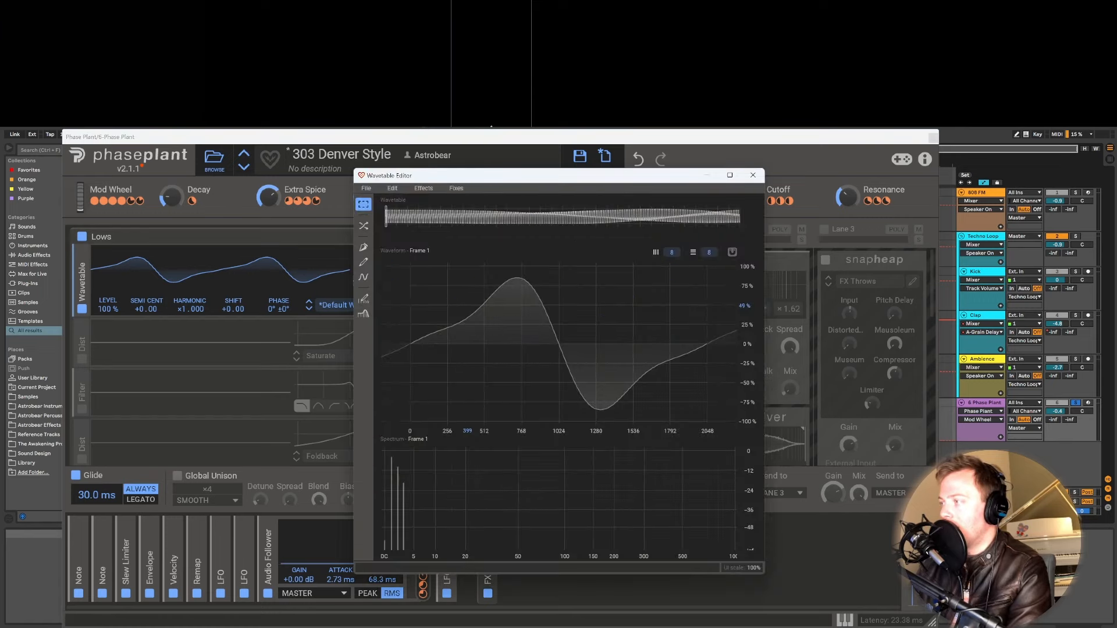
pyautogui.click(363, 278)
pyautogui.click(743, 247)
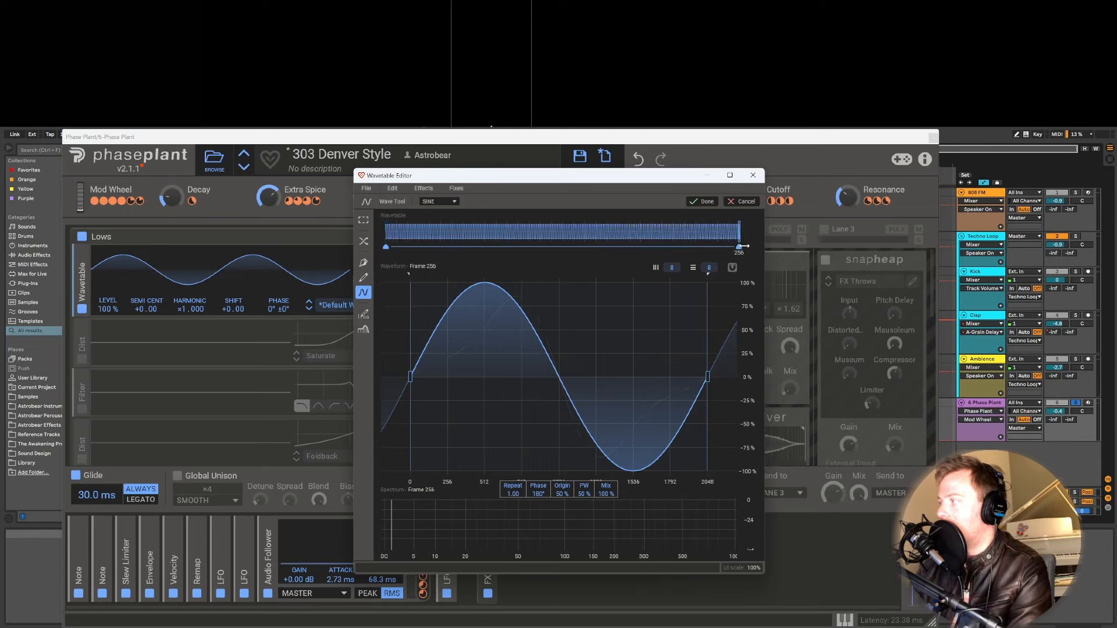
pyautogui.click(429, 202)
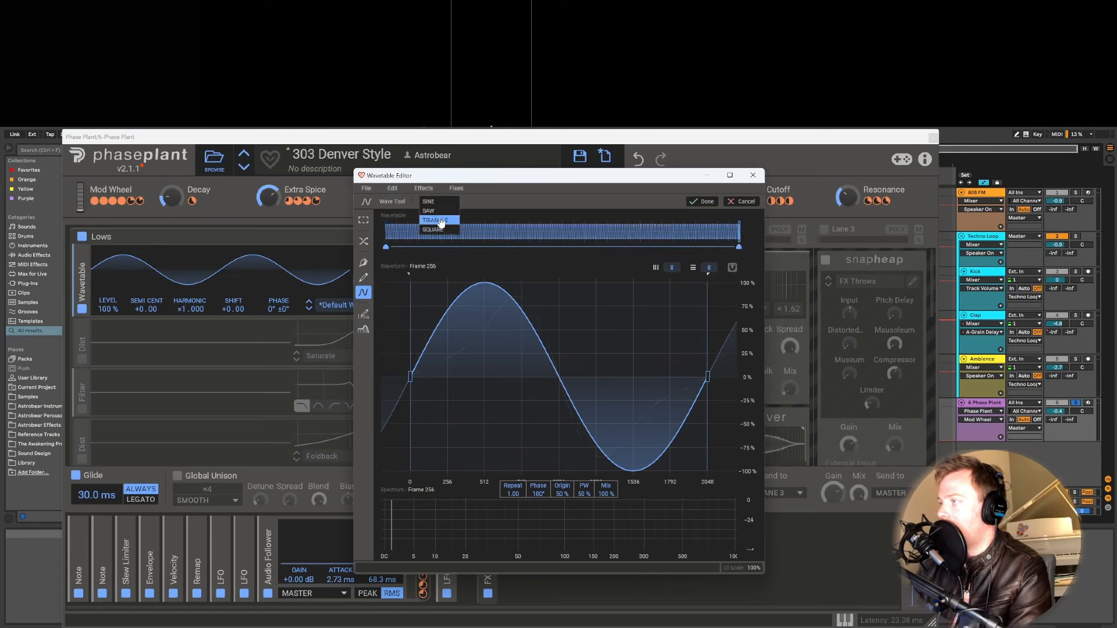
pyautogui.click(439, 212)
pyautogui.click(705, 202)
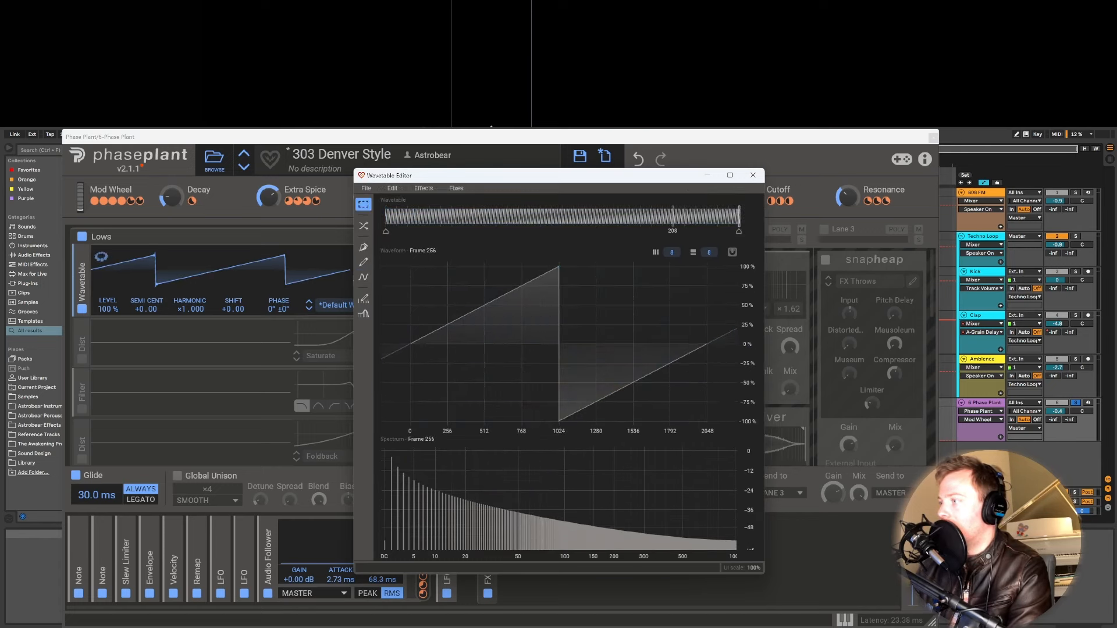
# Try a low-pass filter on the saw wavetable with 192 dB/oct slope and 3.604 cutoff, and undo the wavetable edit.
pyautogui.click(364, 314)
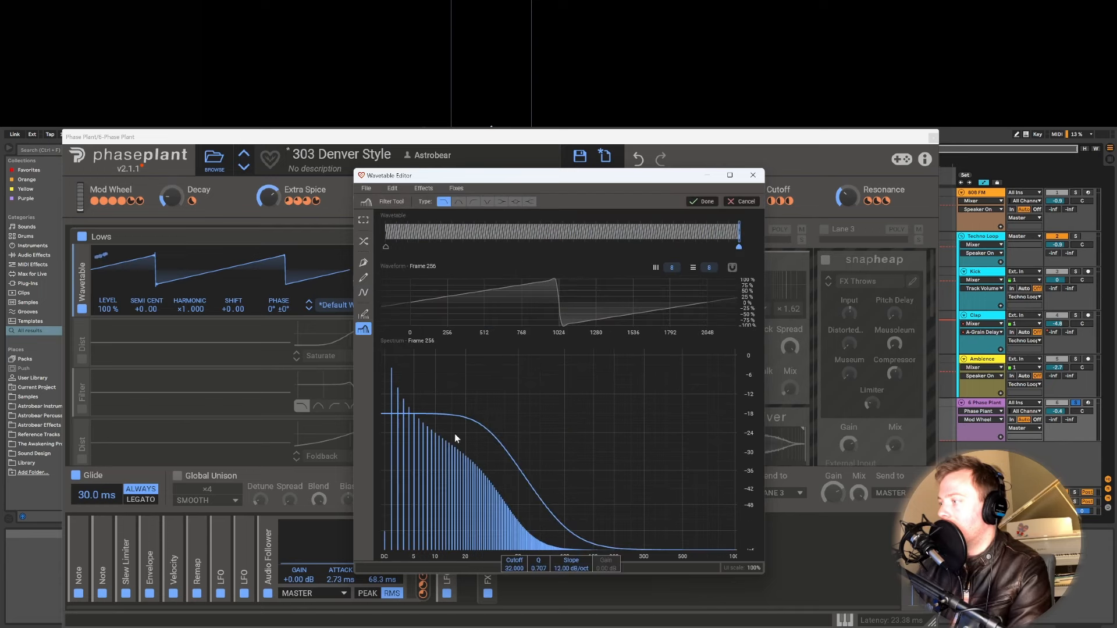
pyautogui.scroll(15, 573, 574)
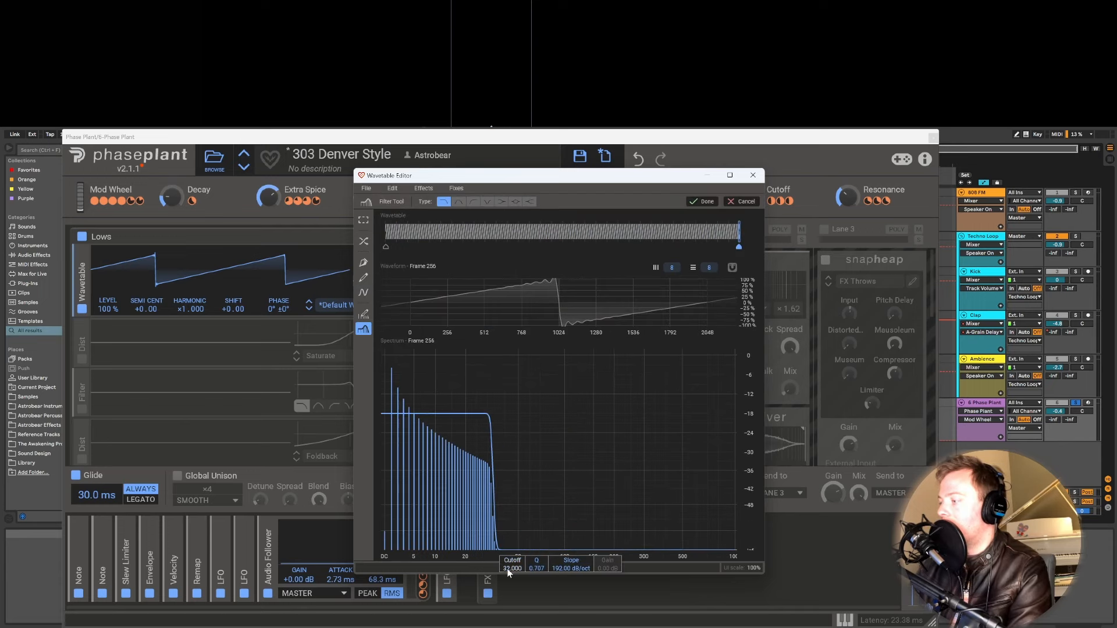
pyautogui.moveTo(508, 570); pyautogui.dragTo(508, 614)
pyautogui.moveTo(511, 568); pyautogui.dragTo(510, 564)
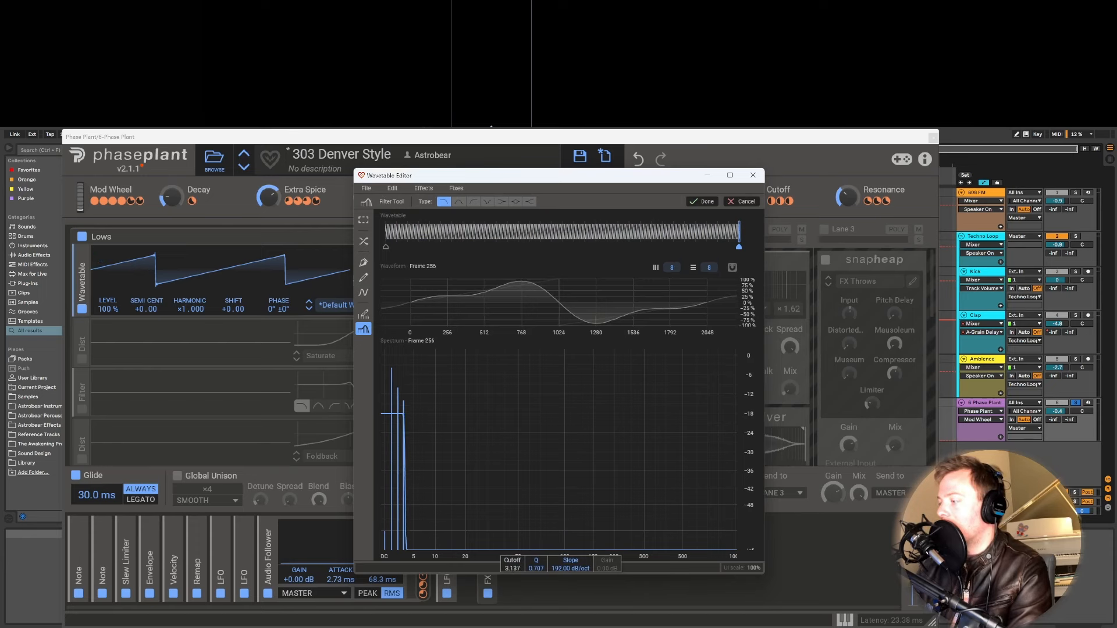
pyautogui.moveTo(512, 567); pyautogui.dragTo(512, 562)
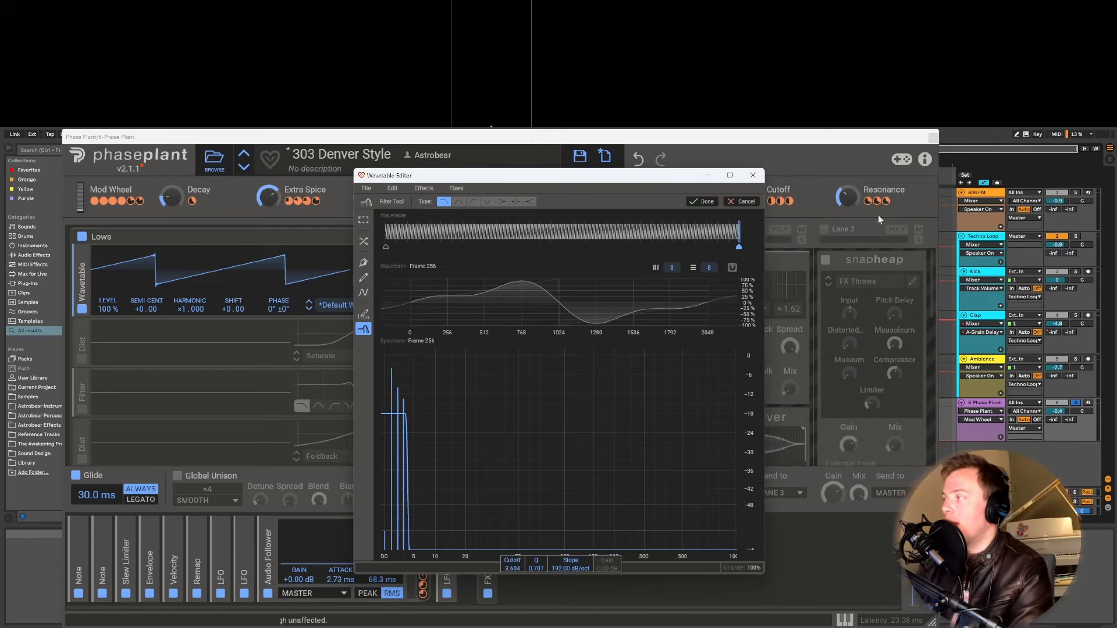
pyautogui.click(752, 174)
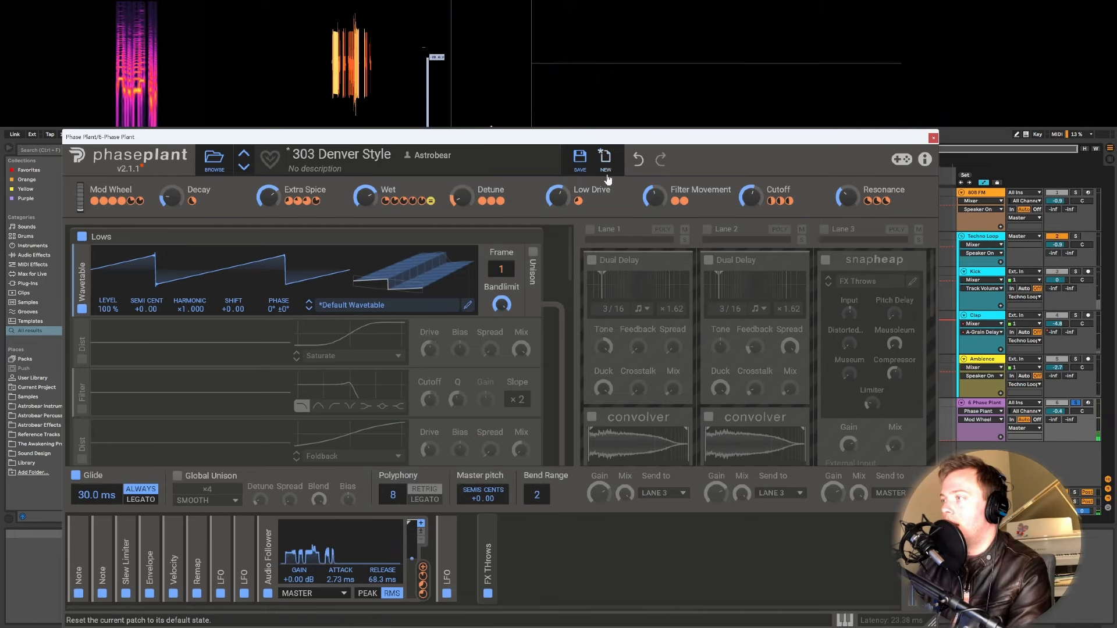
pyautogui.click(639, 161)
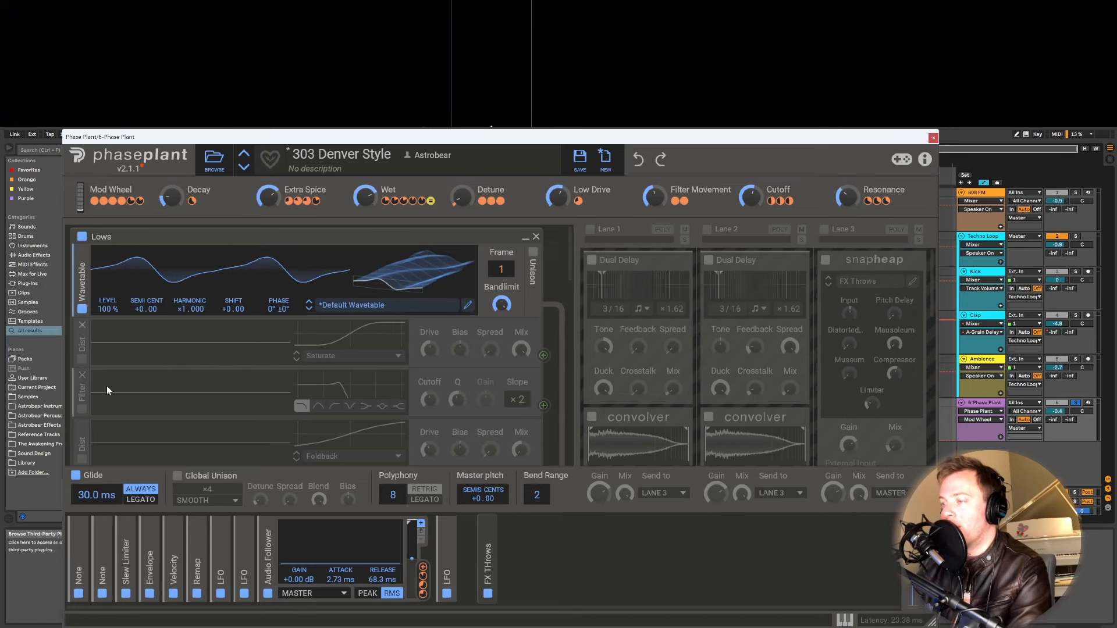
# Re-enable the filter in the Highs generator group.
pyautogui.scroll(-5, 124, 385)
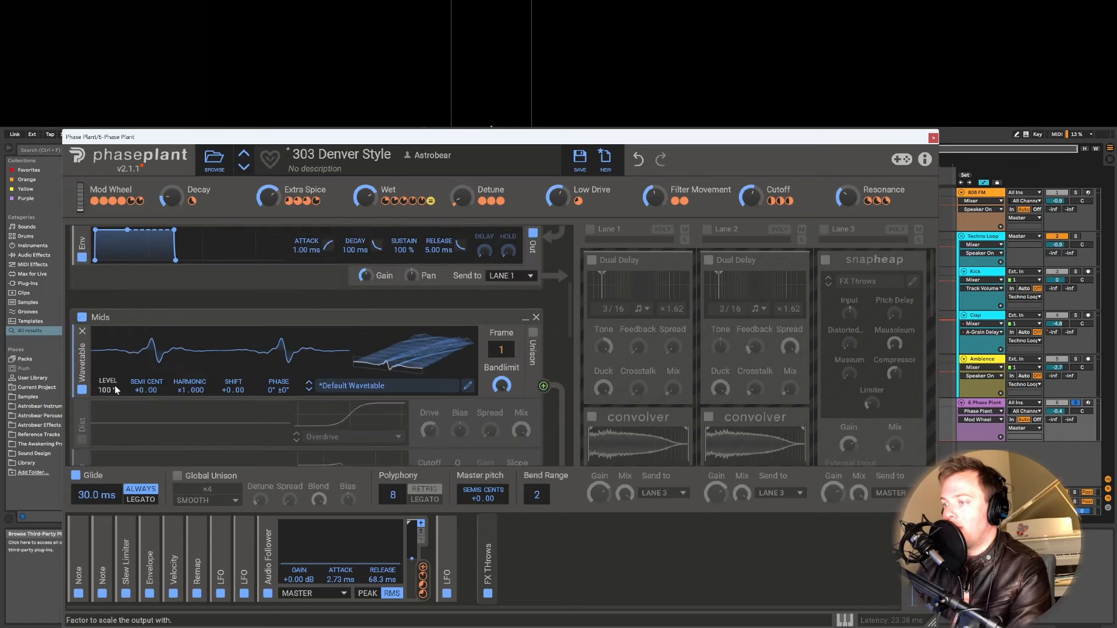
pyautogui.scroll(-4, 109, 378)
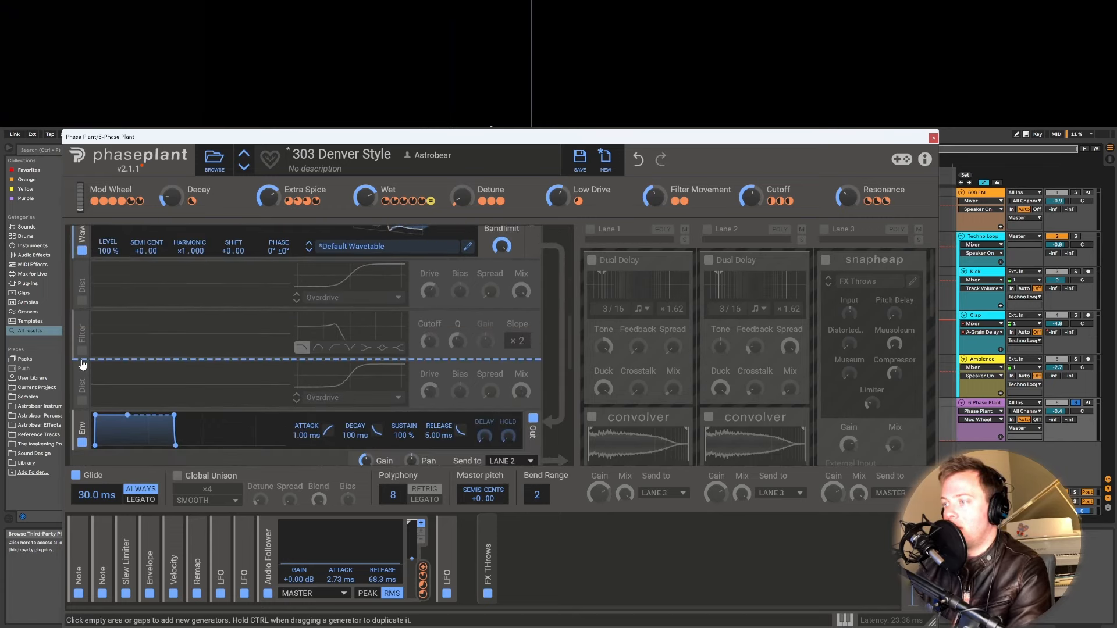
pyautogui.scroll(-5, 93, 355)
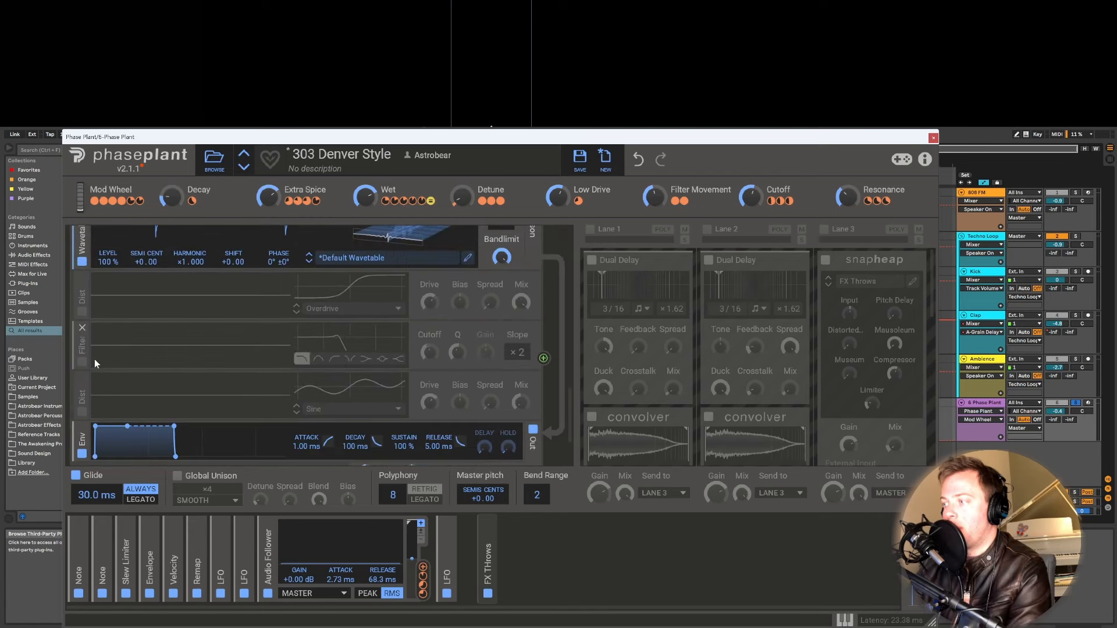
pyautogui.click(83, 362)
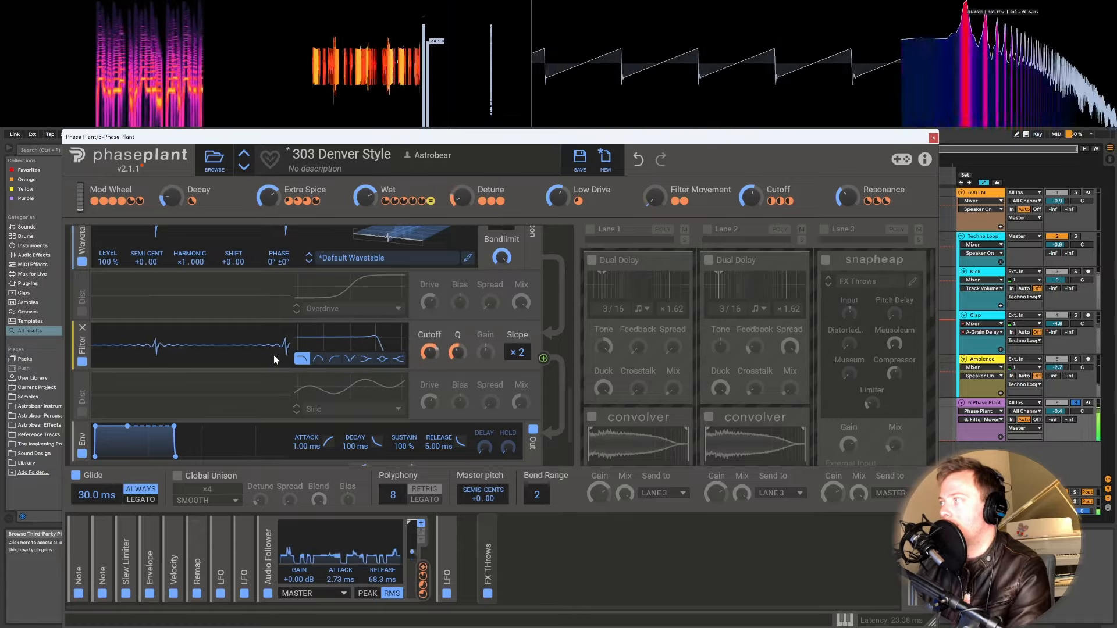
# Sweep the Resonance and Cutoff macros during playback to audition the Highs filter.
pyautogui.click(847, 197)
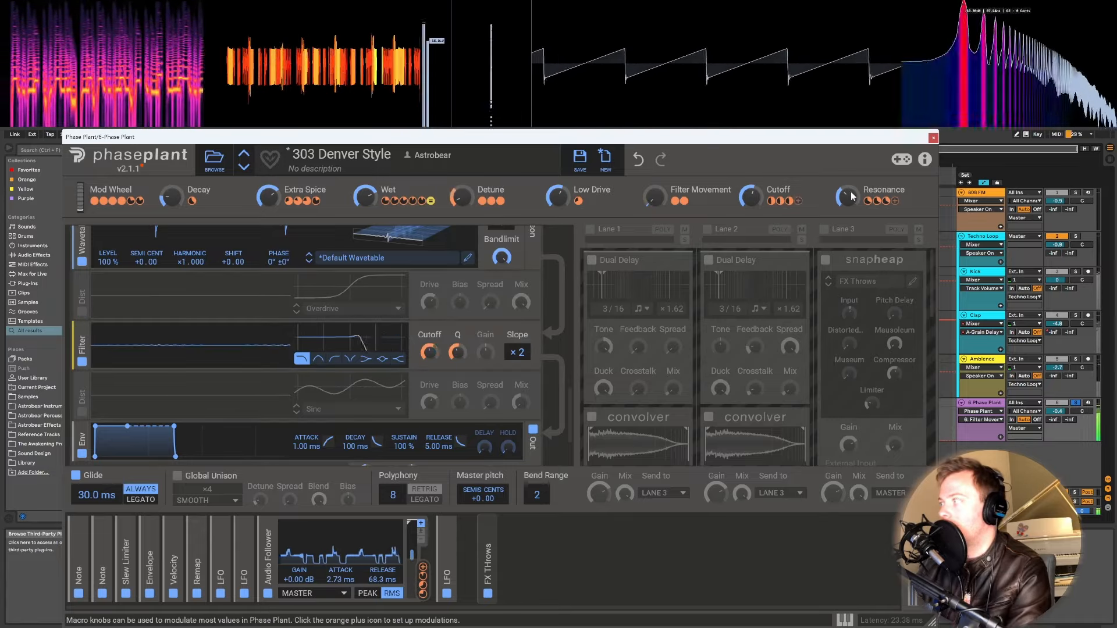
pyautogui.moveTo(846, 196); pyautogui.dragTo(846, 233)
pyautogui.moveTo(750, 197)
pyautogui.mouseDown()
pyautogui.moveTo(750, 230)
pyautogui.moveTo(750, 201)
pyautogui.mouseUp()
pyautogui.press('space')
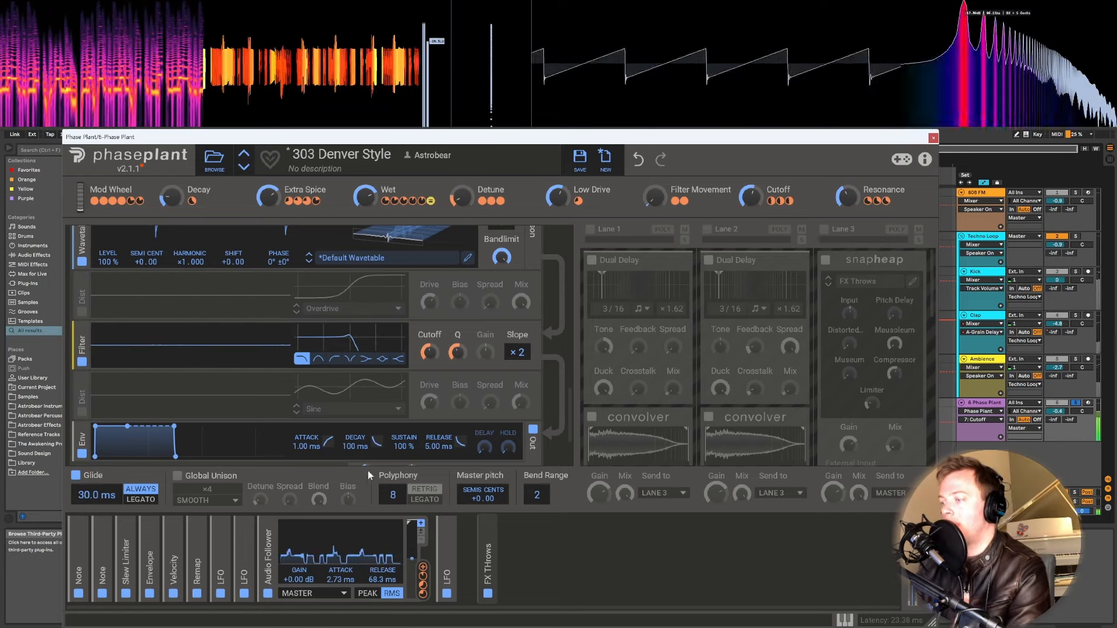
# Toggle Glide to compare the sound with and without it, and inspect the existing Remap and LFO modulators.
pyautogui.click(76, 475)
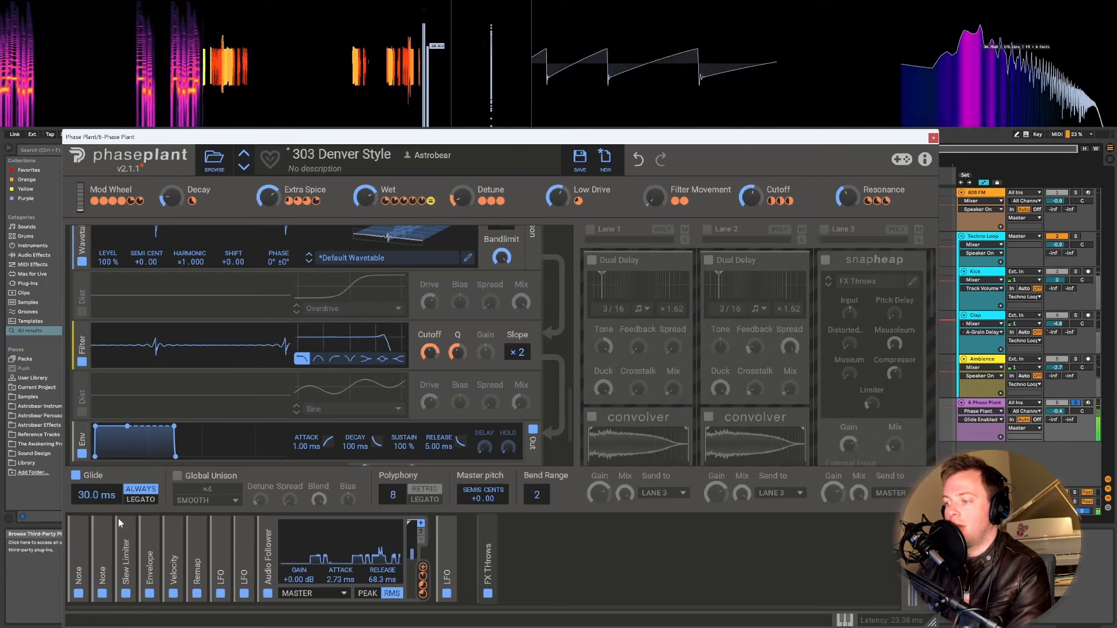
pyautogui.click(196, 541)
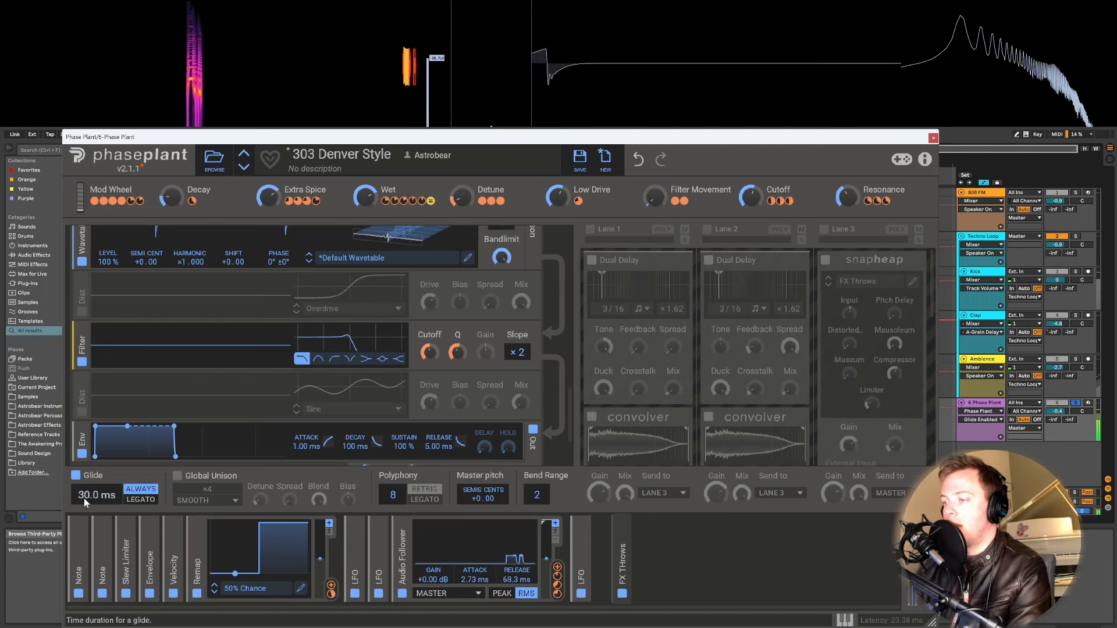
pyautogui.click(197, 538)
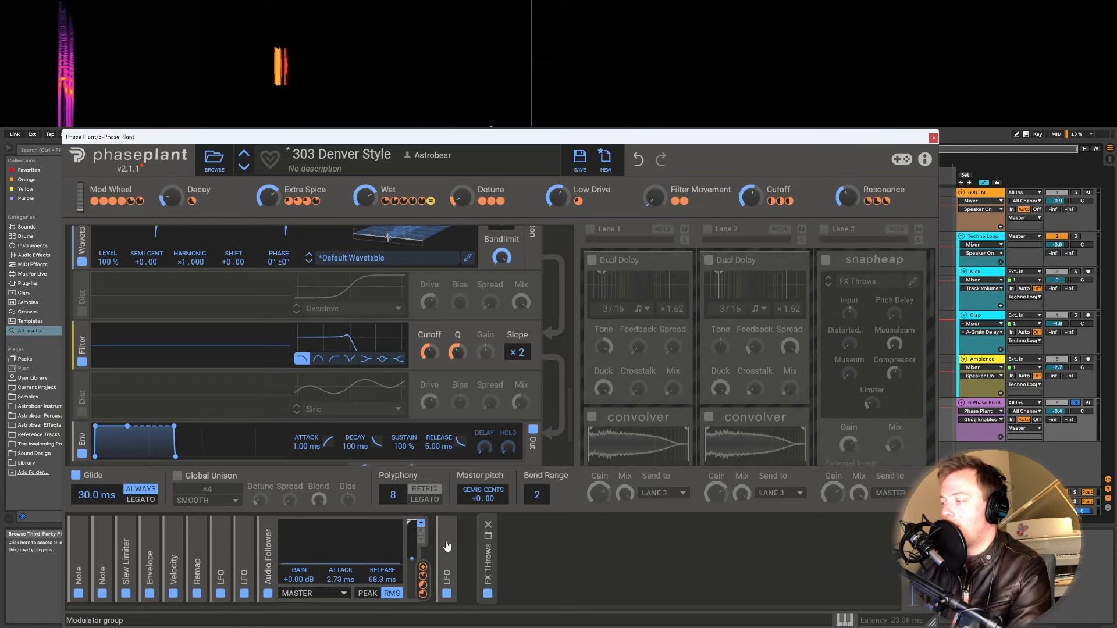
pyautogui.click(222, 538)
pyautogui.click(226, 541)
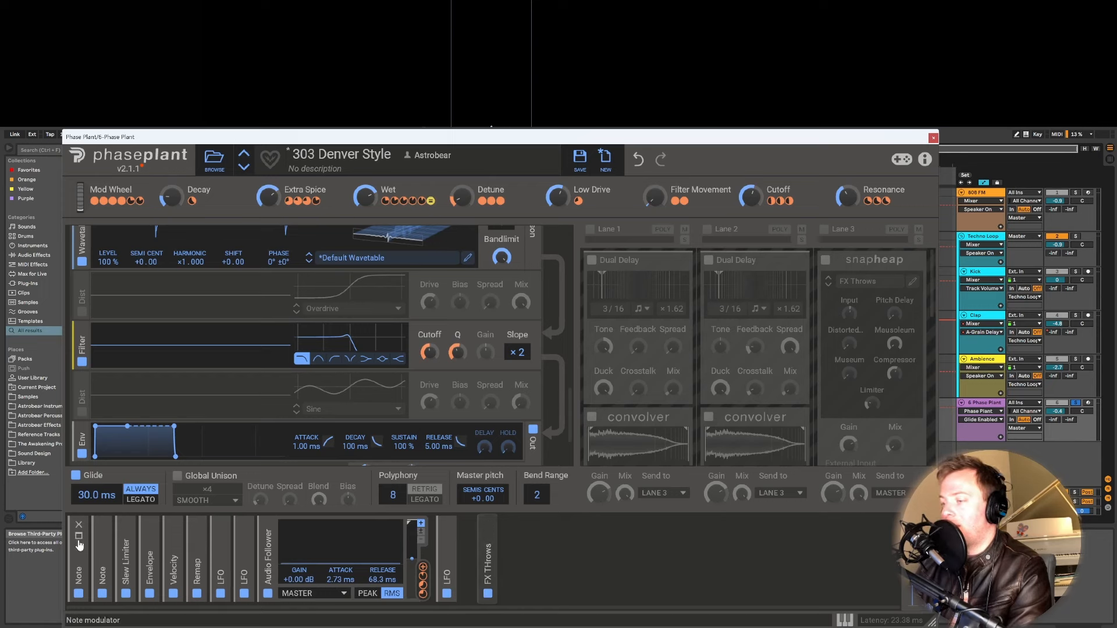
# Add a Random modulator after the FX Throws group with its rate at 0.000 Hz.
pyautogui.click(586, 572)
pyautogui.click(631, 547)
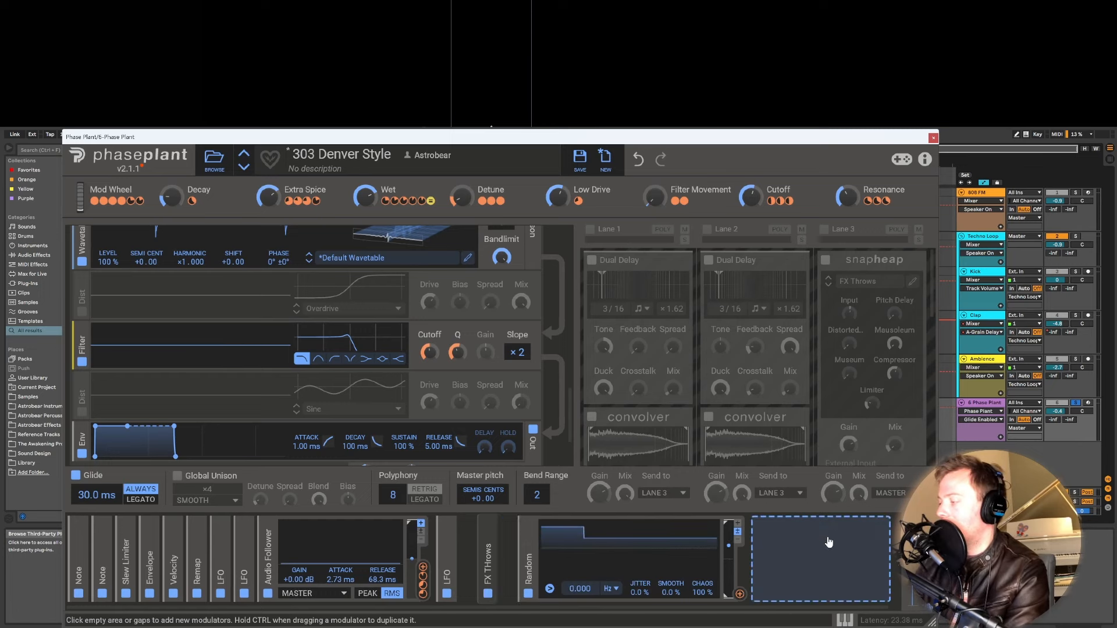
pyautogui.click(769, 560)
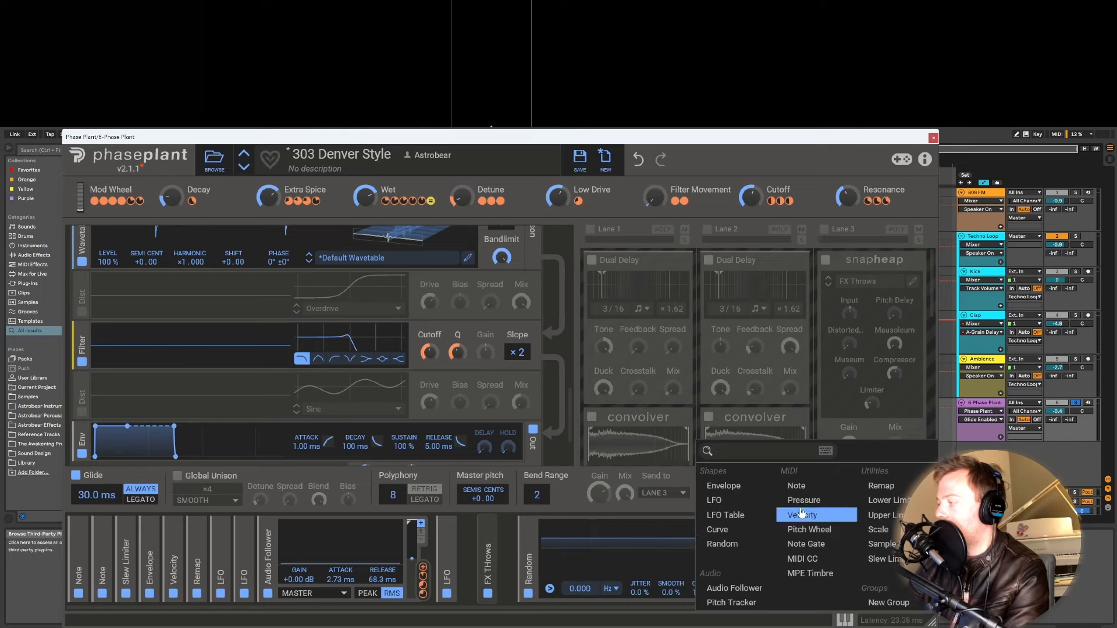
pyautogui.click(553, 530)
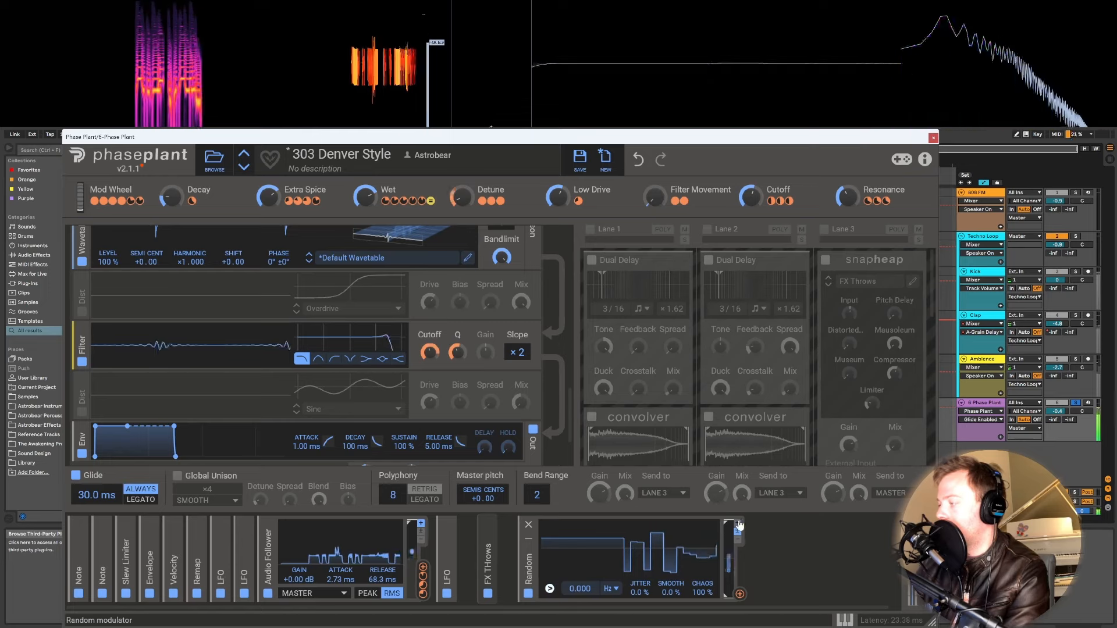
# Add a Remap modulator after the Random modulator and load the 50% Chance shape into it.
pyautogui.click(790, 567)
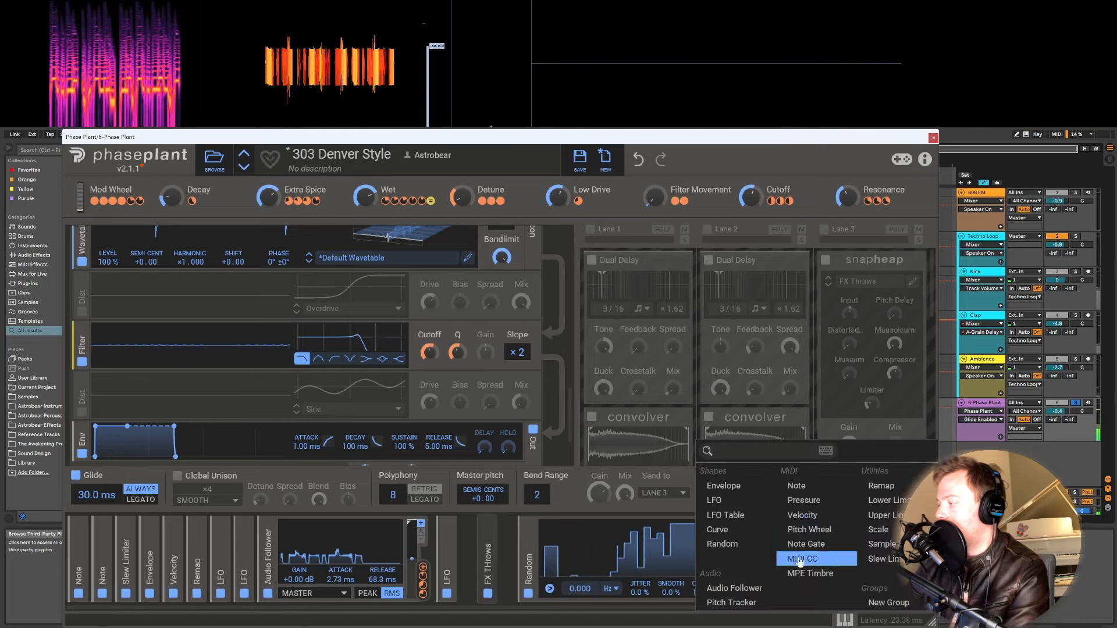
pyautogui.click(882, 486)
pyautogui.click(808, 588)
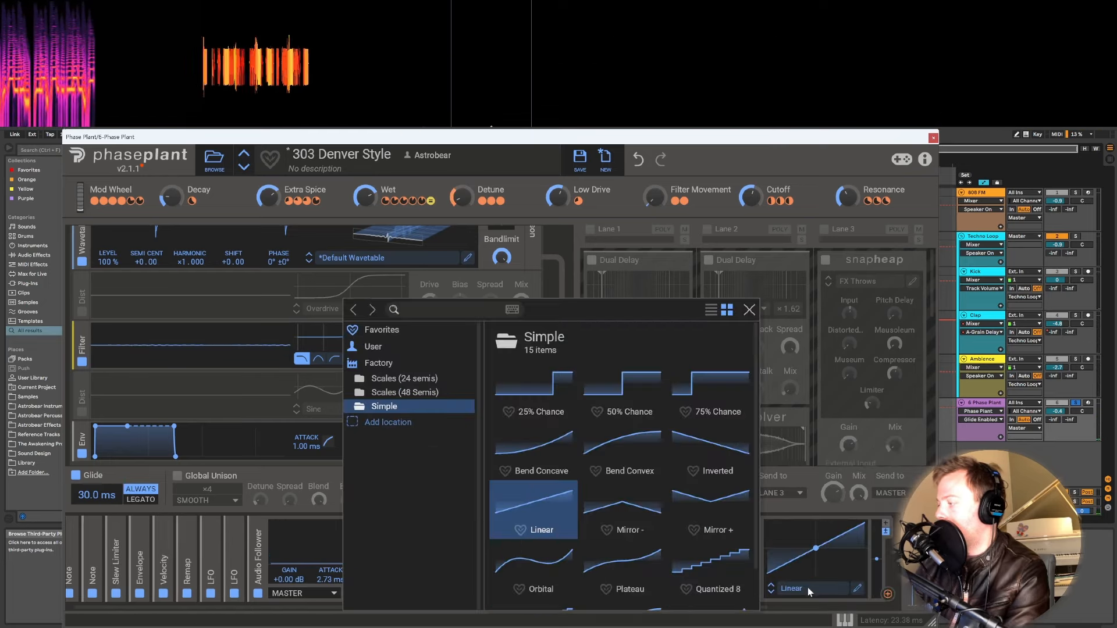
pyautogui.click(642, 397)
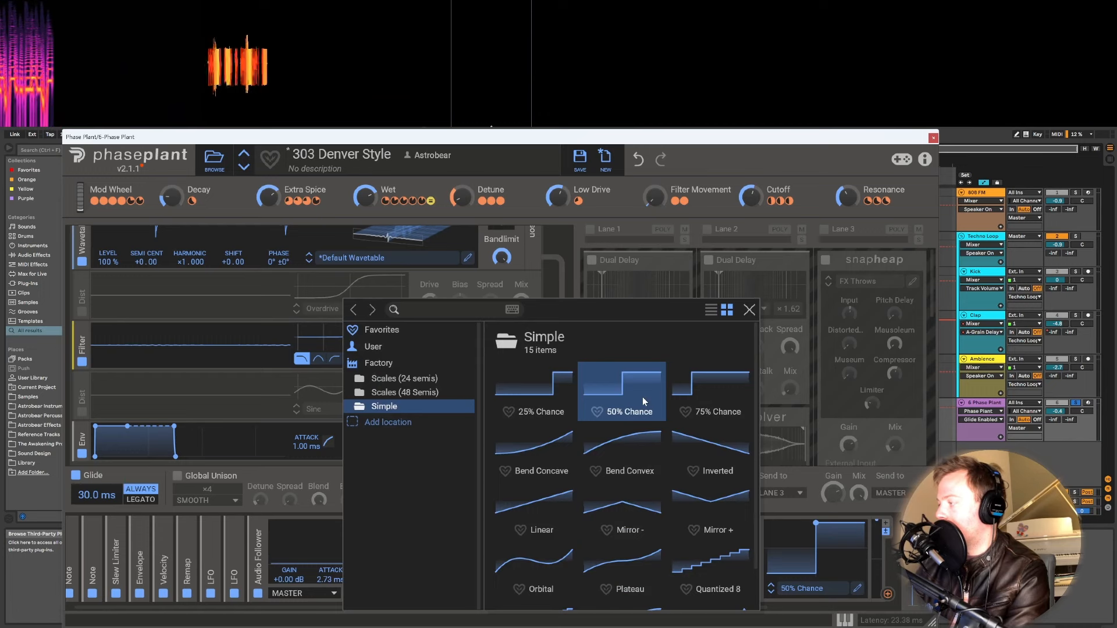
pyautogui.click(750, 309)
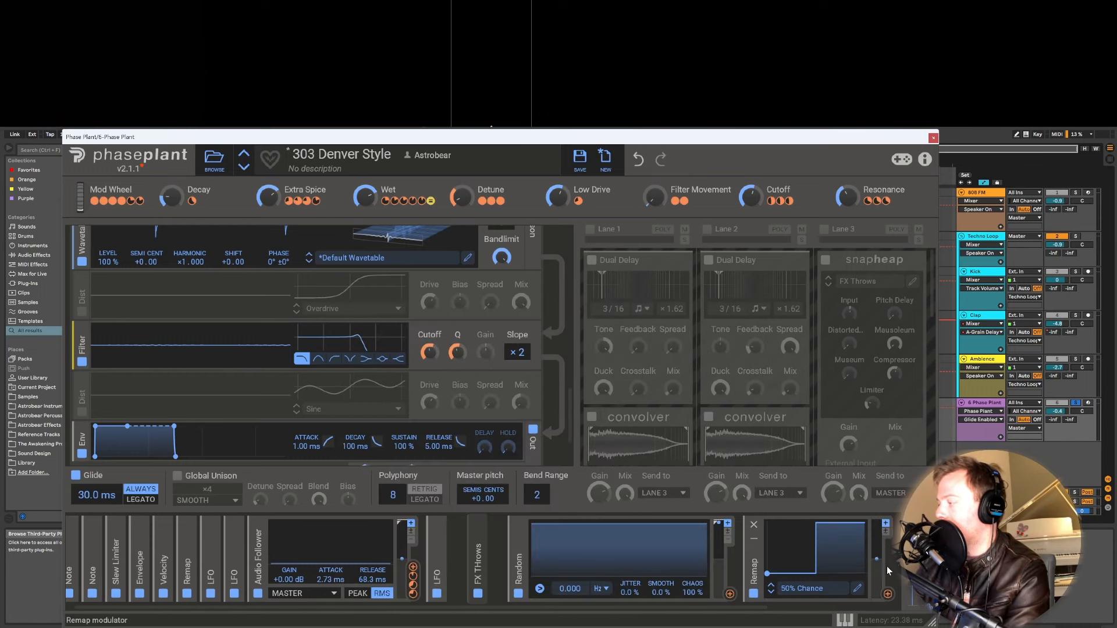
# Assign the Remap modulator to the Glide Time, with 0 as the far end of its modulation range.
pyautogui.click(888, 594)
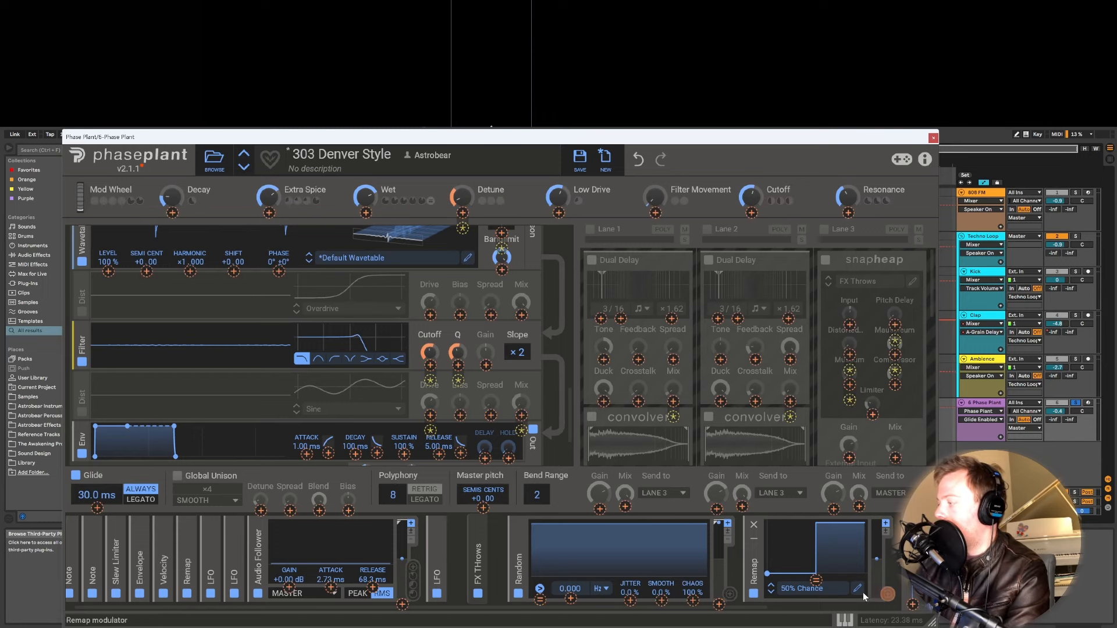
pyautogui.click(96, 507)
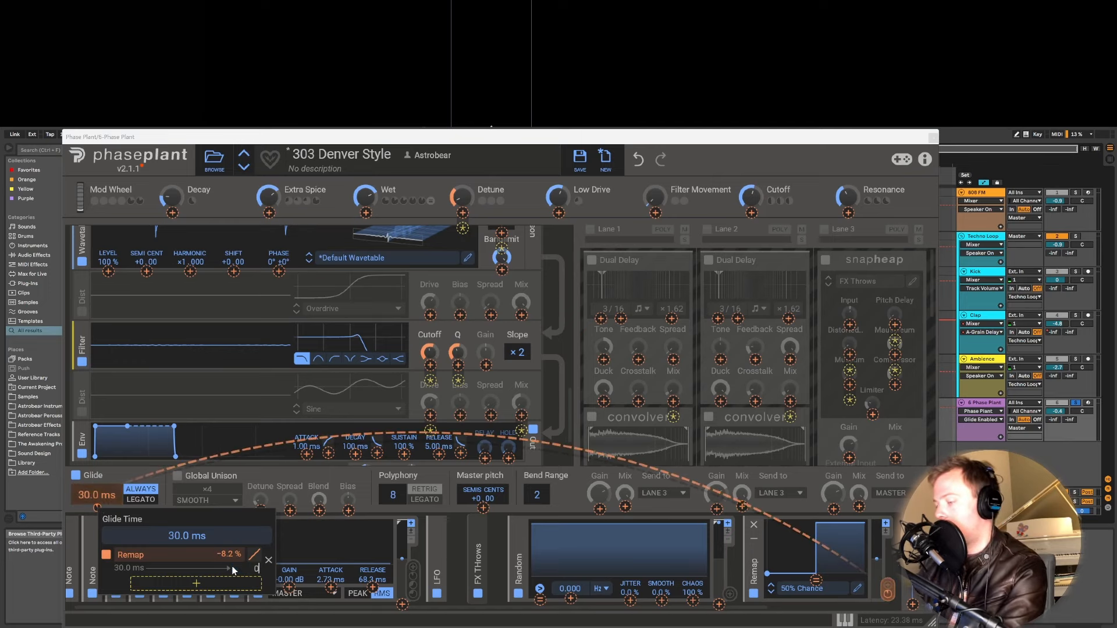
pyautogui.press('Escape')
# Connect the Random modulator to the Remap modulator's input and collapse both modulators.
pyautogui.press('space')
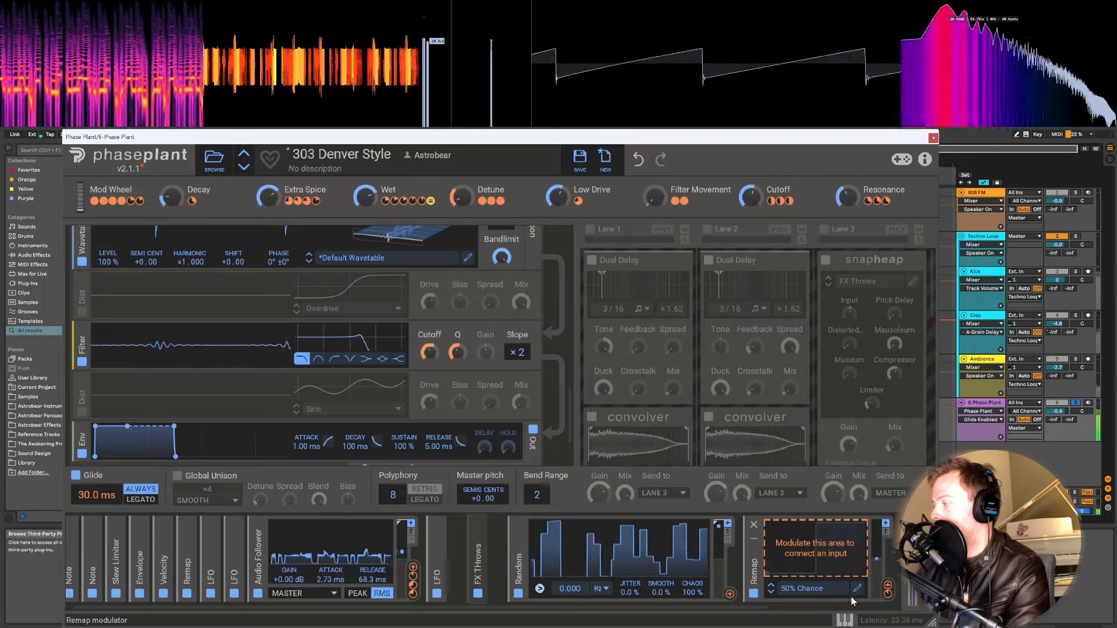
pyautogui.click(731, 594)
pyautogui.click(816, 581)
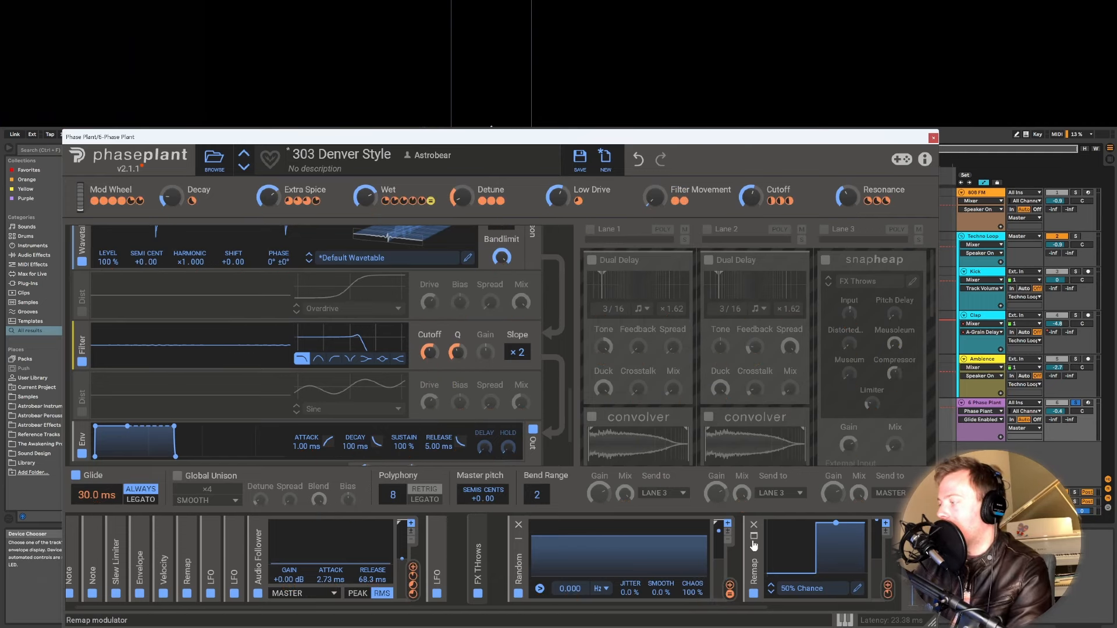
pyautogui.click(754, 543)
pyautogui.click(519, 542)
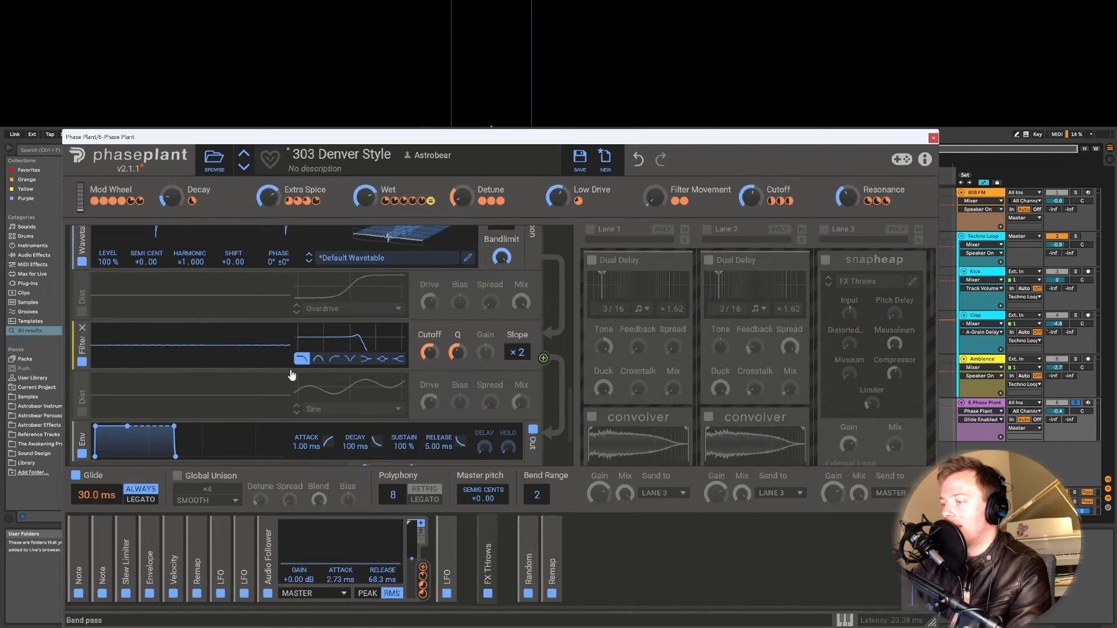
# Expand the Envelope modulator and vary the Decay macro slightly during playback to audition it.
pyautogui.click(147, 543)
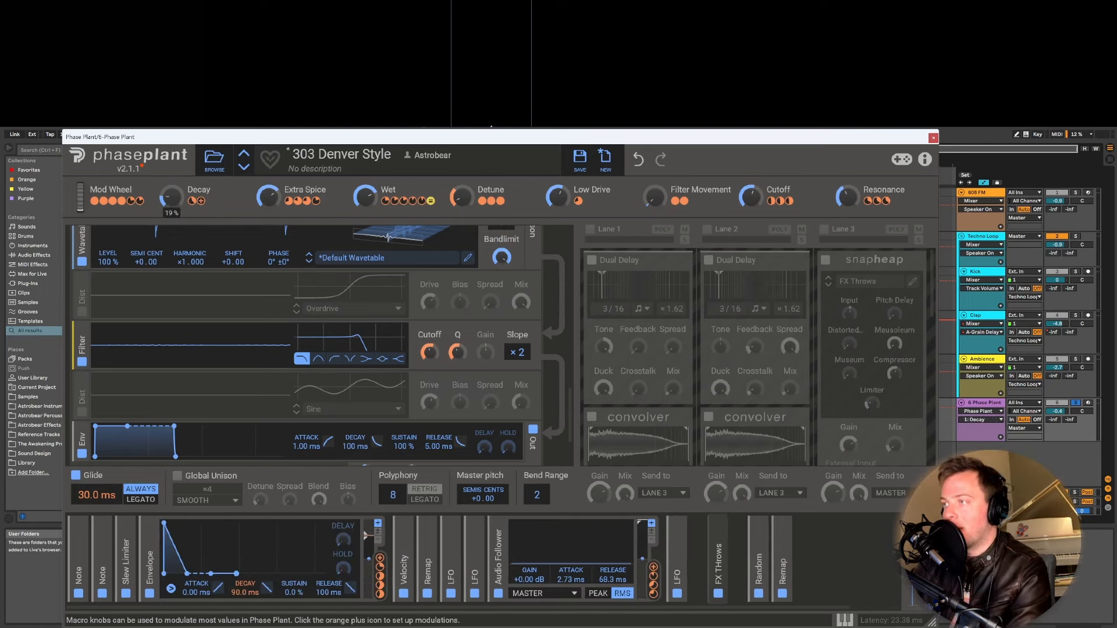
pyautogui.press('space')
pyautogui.moveTo(172, 197)
pyautogui.mouseDown()
pyautogui.moveTo(172, 150)
pyautogui.moveTo(172, 194)
pyautogui.mouseUp()
pyautogui.press('space')
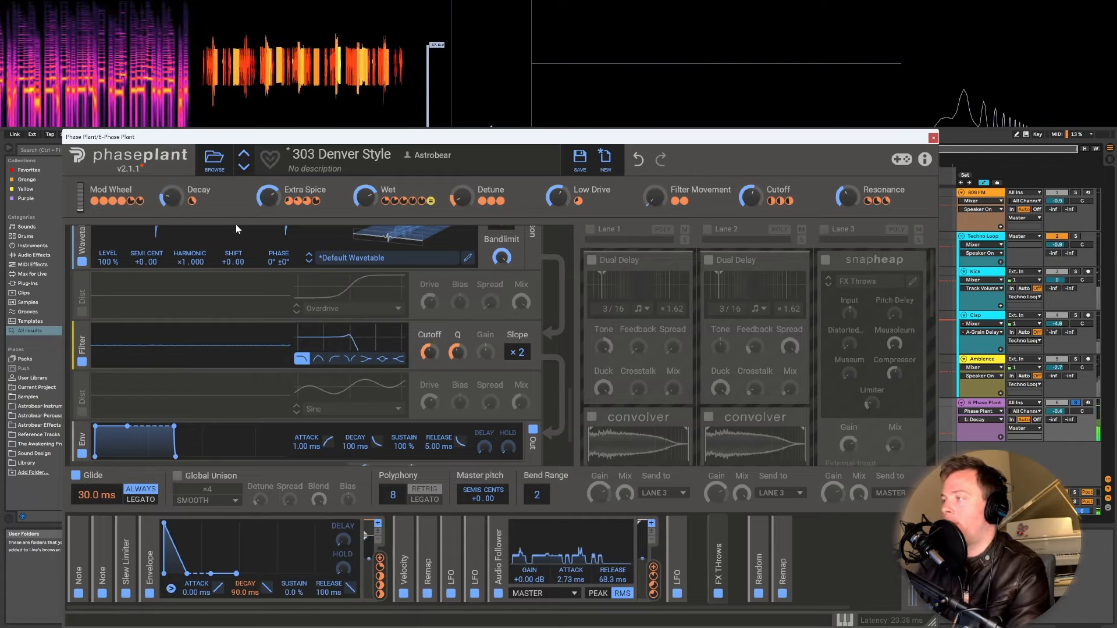
# Enable Unison on the wavetable oscillators of the Highs, Mids and Lows groups.
pyautogui.scroll(-2, 431, 333)
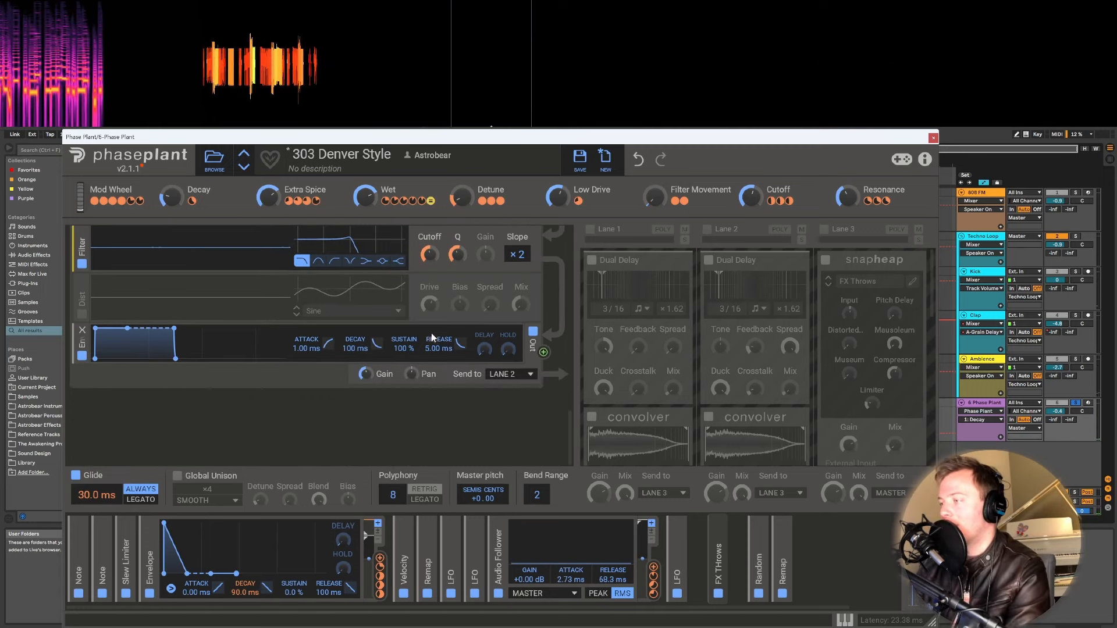
pyautogui.scroll(2, 460, 320)
pyautogui.scroll(-4, 477, 315)
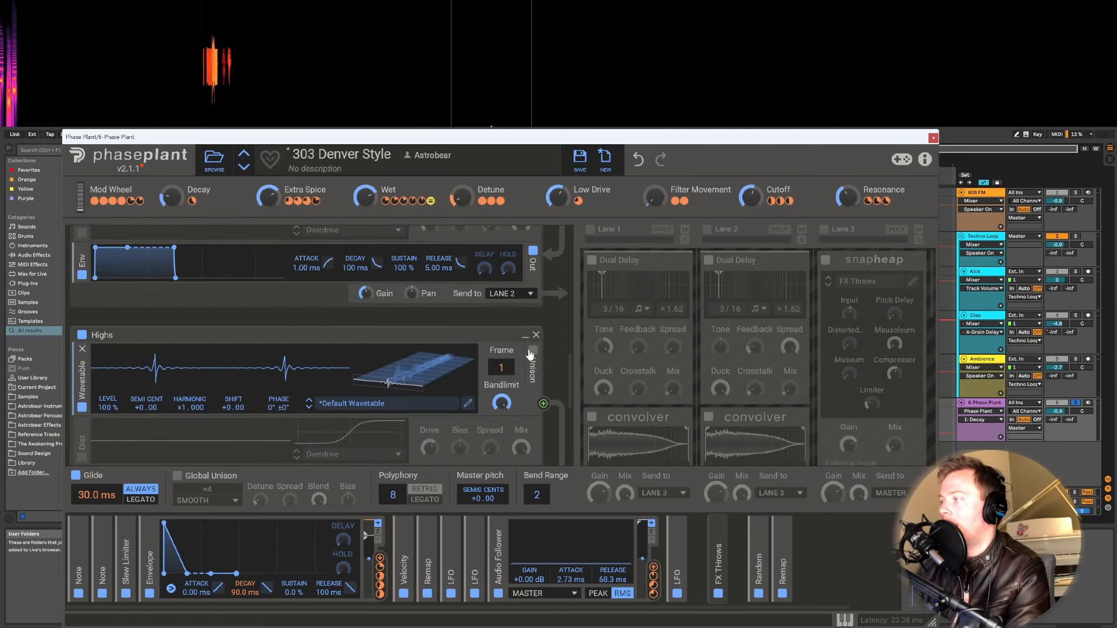
pyautogui.scroll(-3, 532, 337)
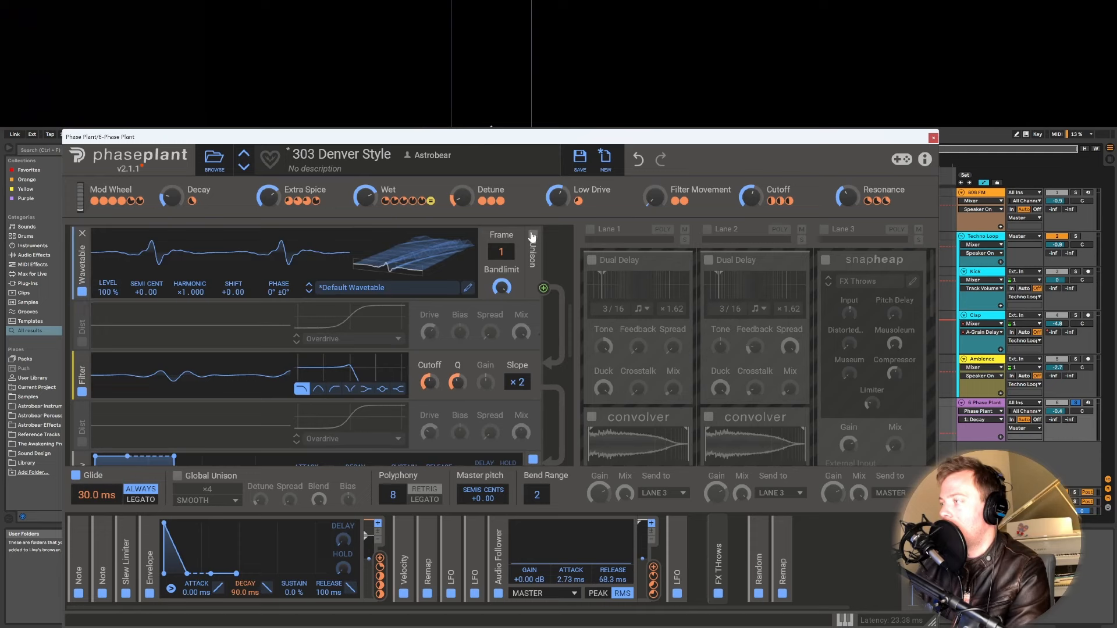
pyautogui.scroll(8, 532, 239)
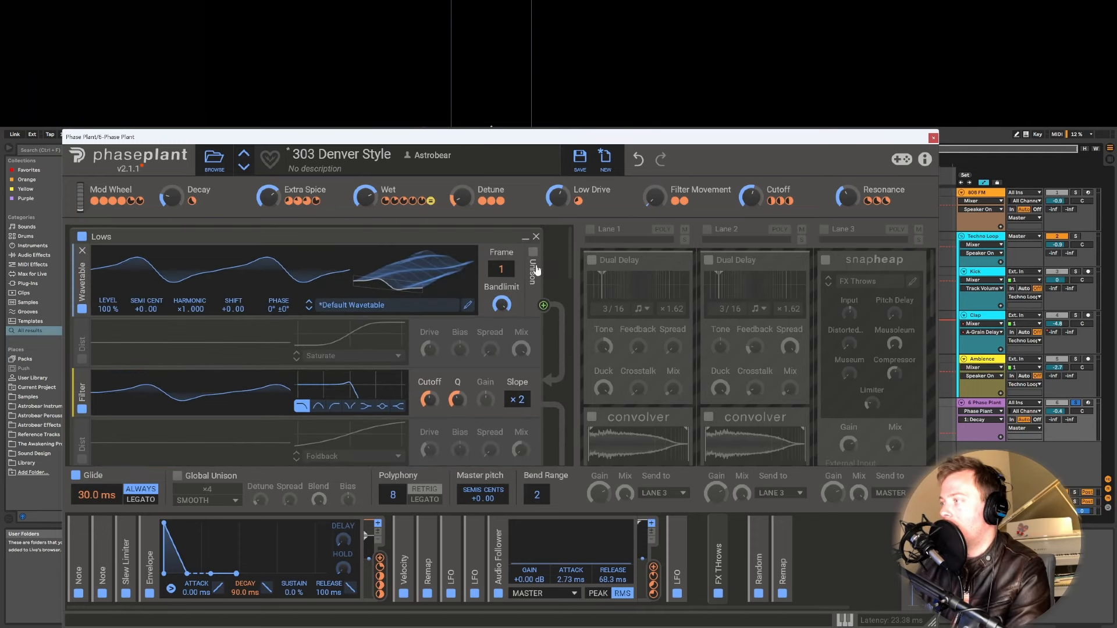
pyautogui.click(533, 253)
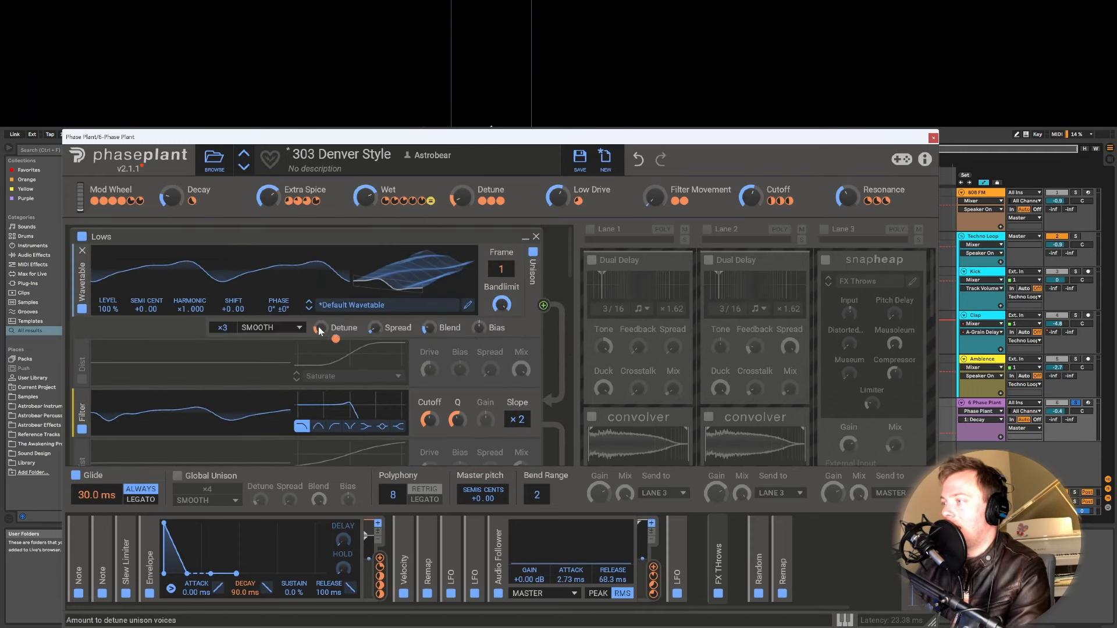
# Trace the modulation of the Lows unison Detune and the Detune macro, expanding the Slew Limiter and second Note modulators.
pyautogui.moveTo(319, 330); pyautogui.dragTo(320, 329)
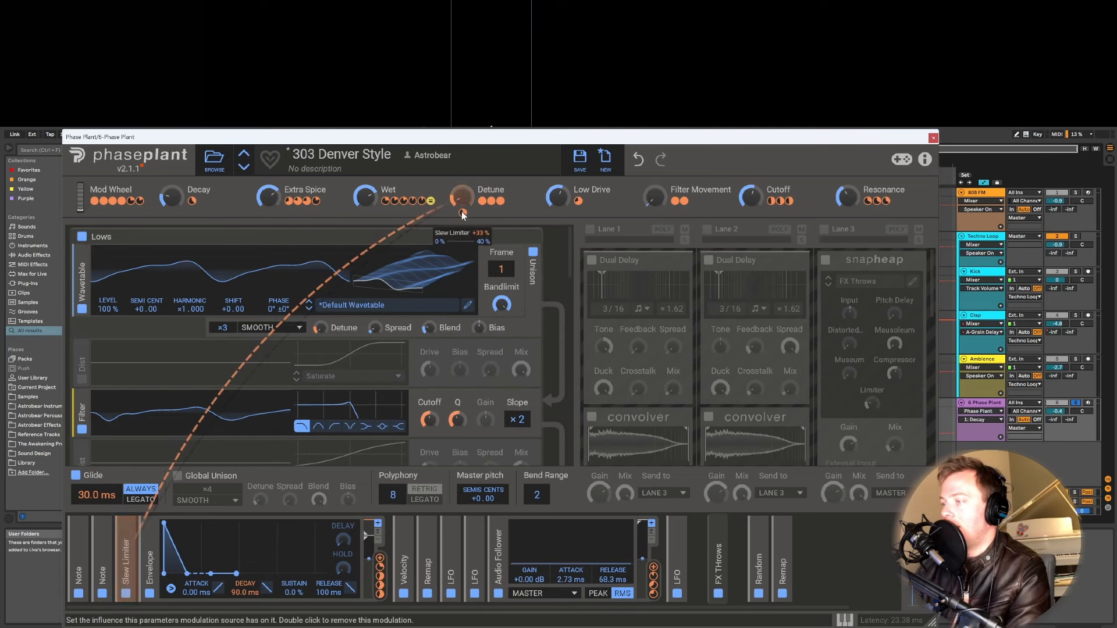
pyautogui.click(127, 540)
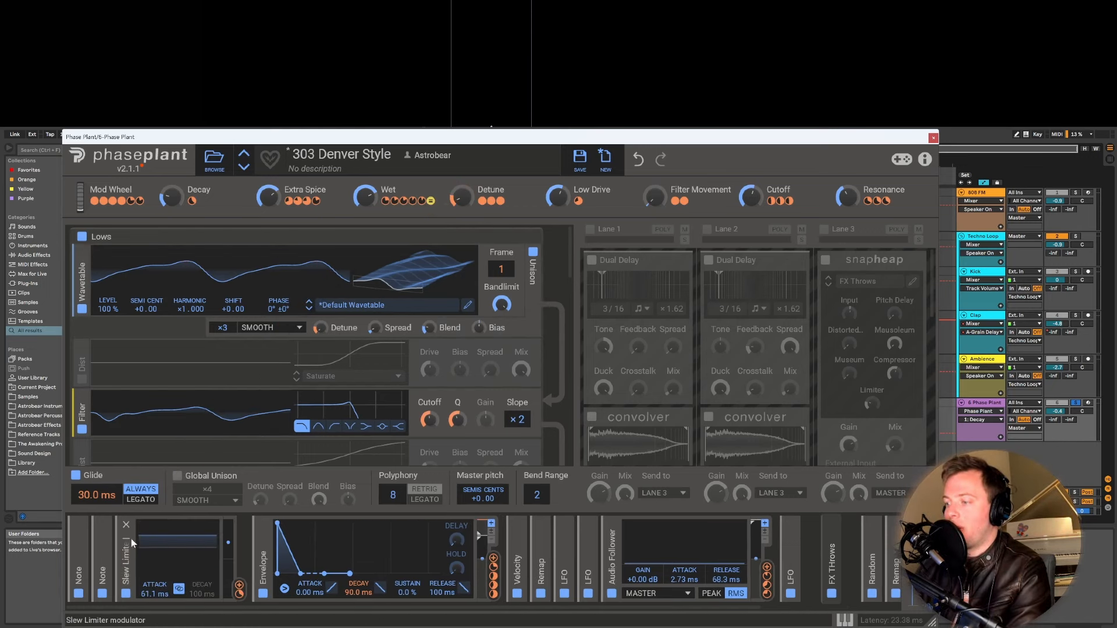
pyautogui.moveTo(241, 600)
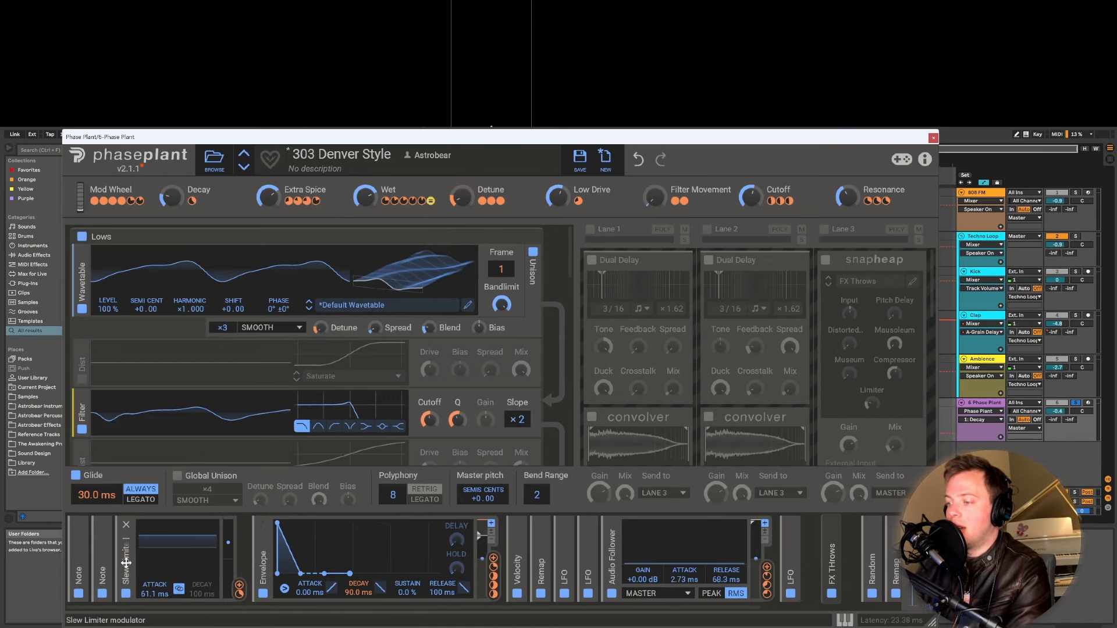
pyautogui.click(99, 541)
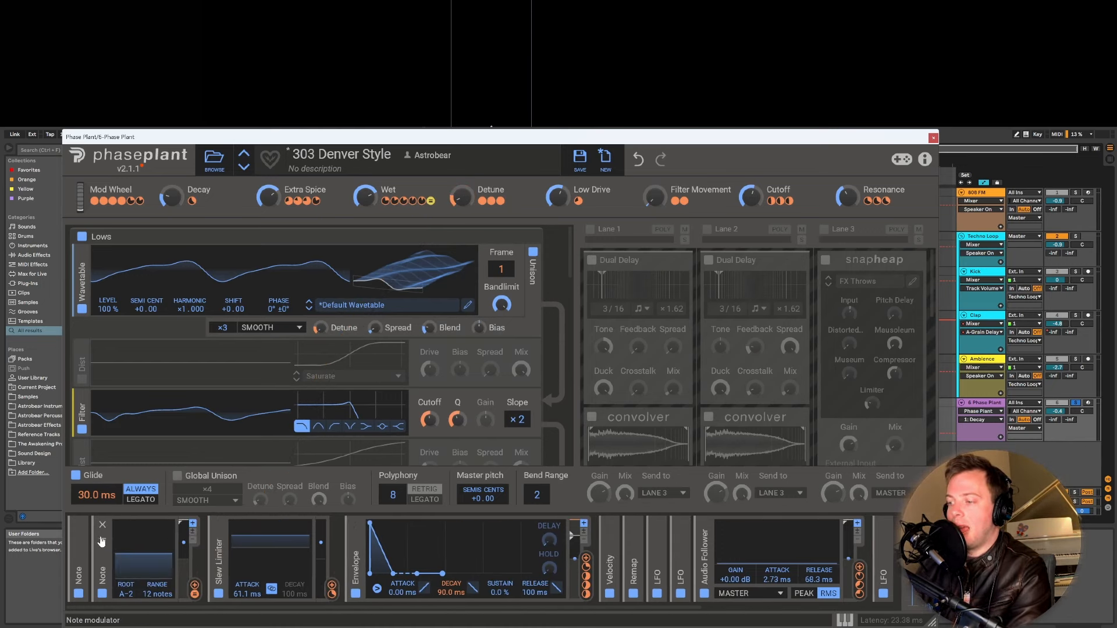
pyautogui.moveTo(197, 596)
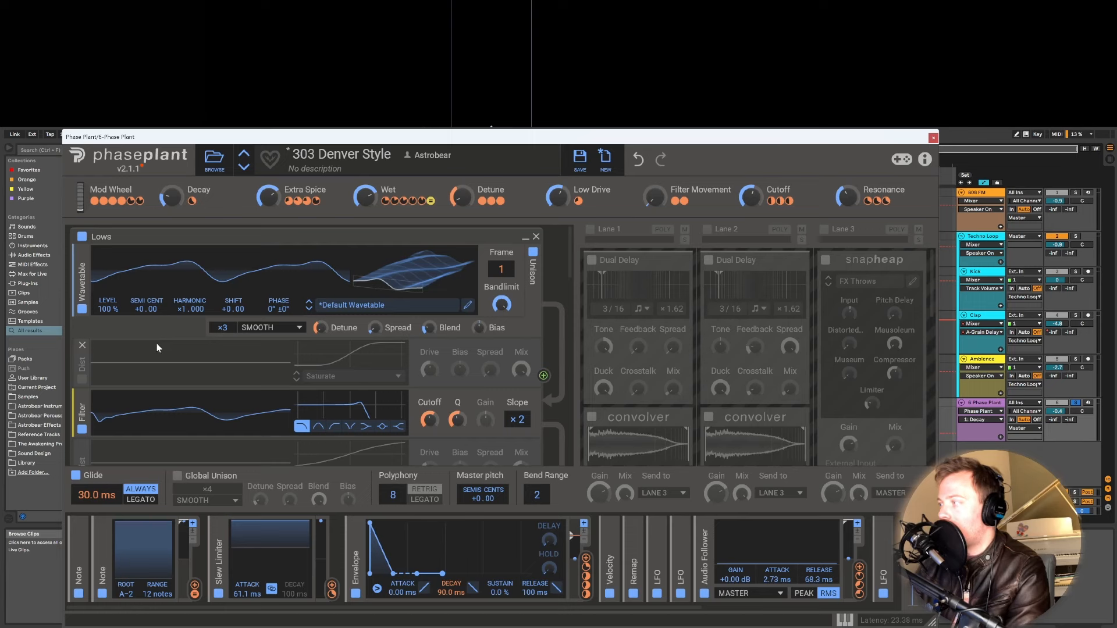
# Enable Lane 3 and bypass its FX Throws snapheap effect.
pyautogui.scroll(-3, 872, 285)
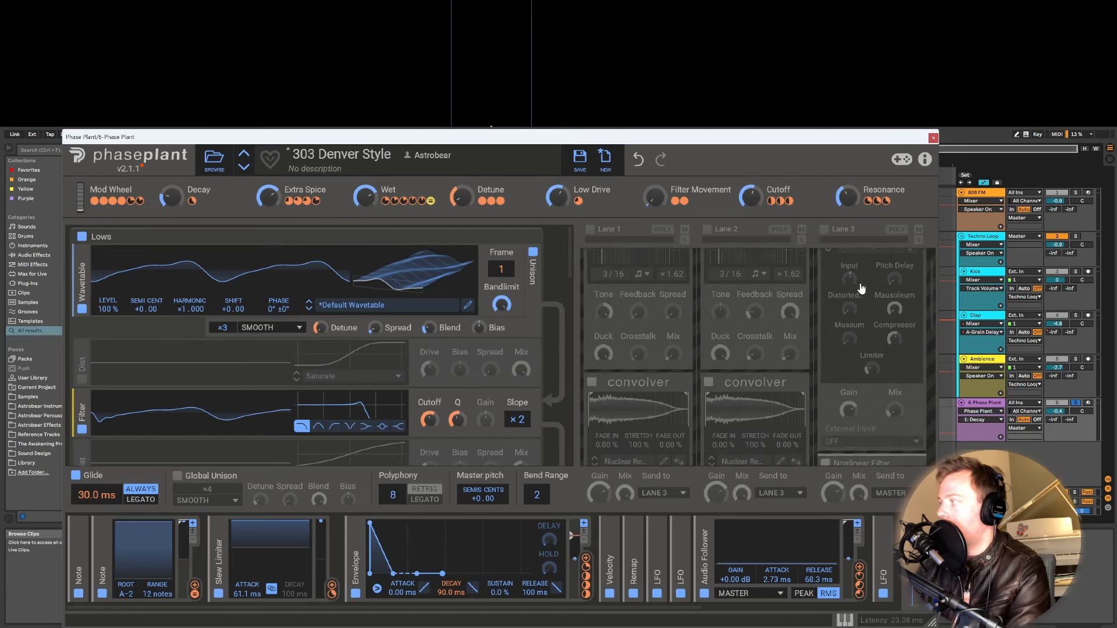
pyautogui.scroll(3, 853, 277)
pyautogui.click(824, 229)
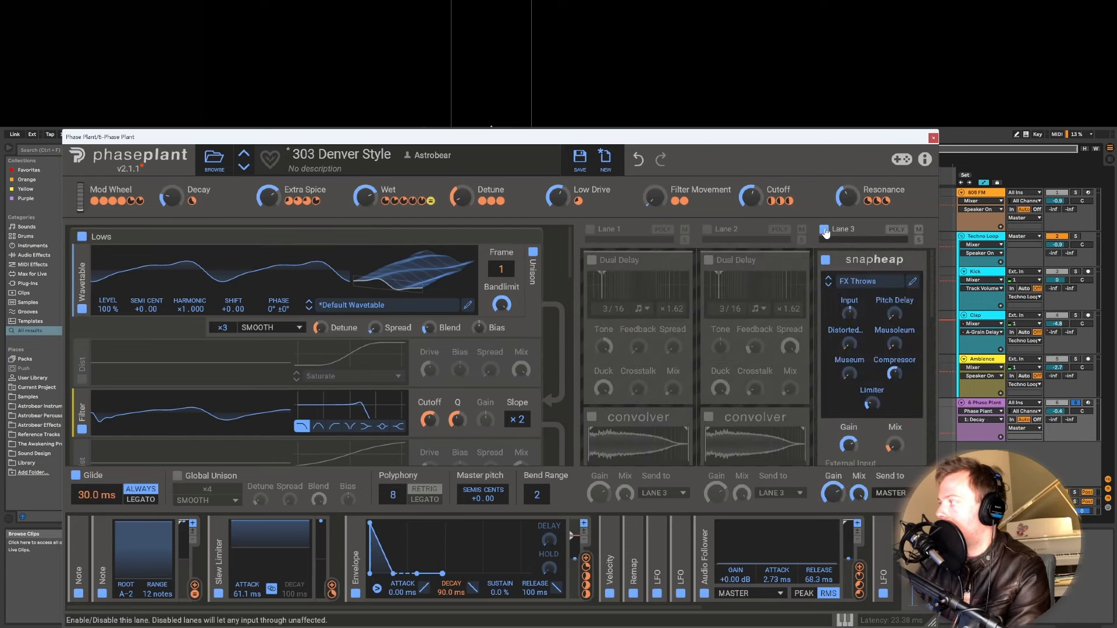
pyautogui.click(825, 261)
pyautogui.scroll(-5, 842, 276)
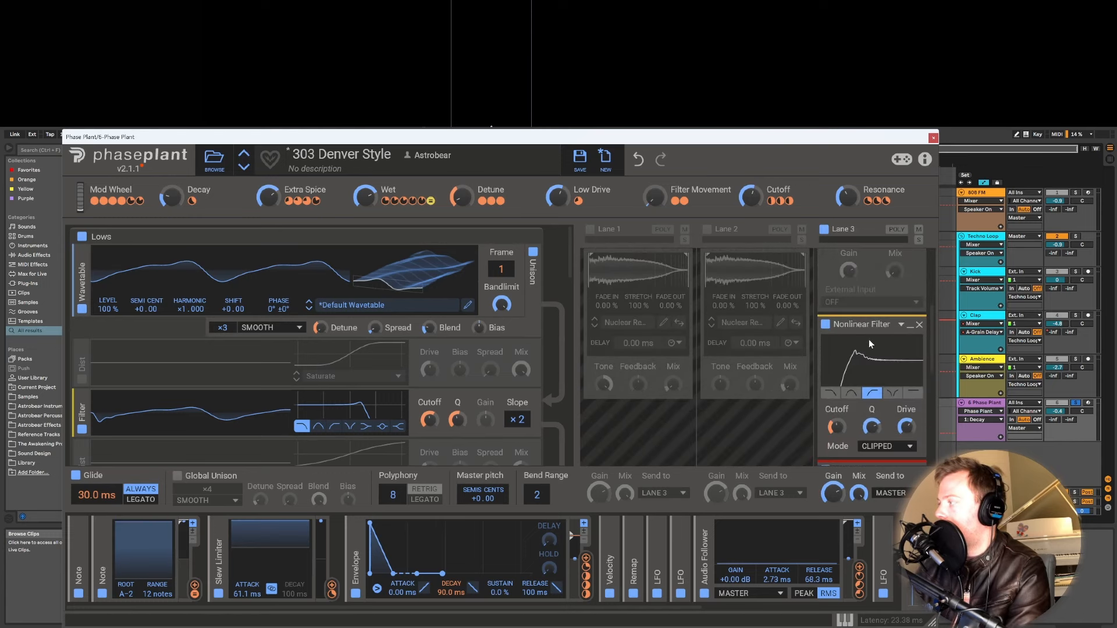
# Expand the first Note modulator and examine how it modulates the filter cutoffs, including Lane 3's Nonlinear Filter.
pyautogui.scroll(1, 855, 272)
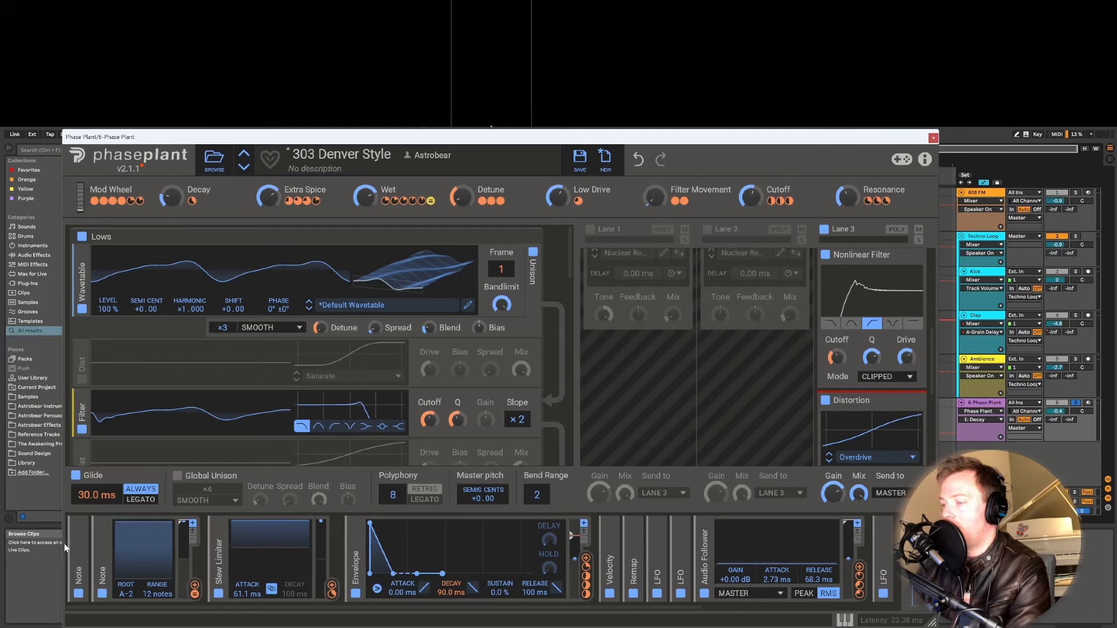
pyautogui.click(79, 541)
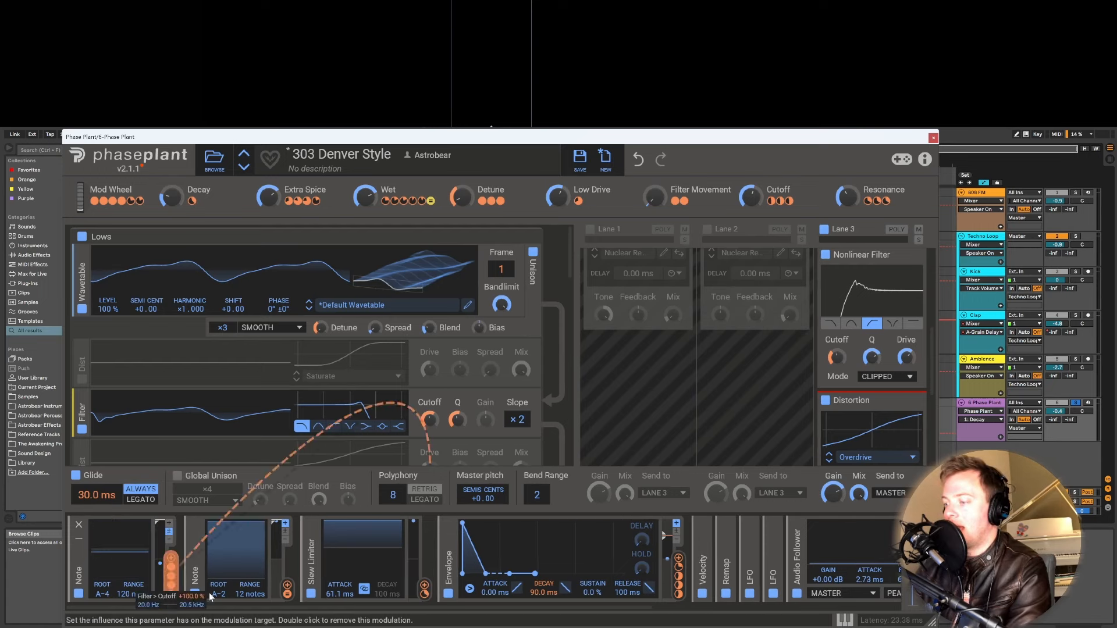
pyautogui.moveTo(836, 372)
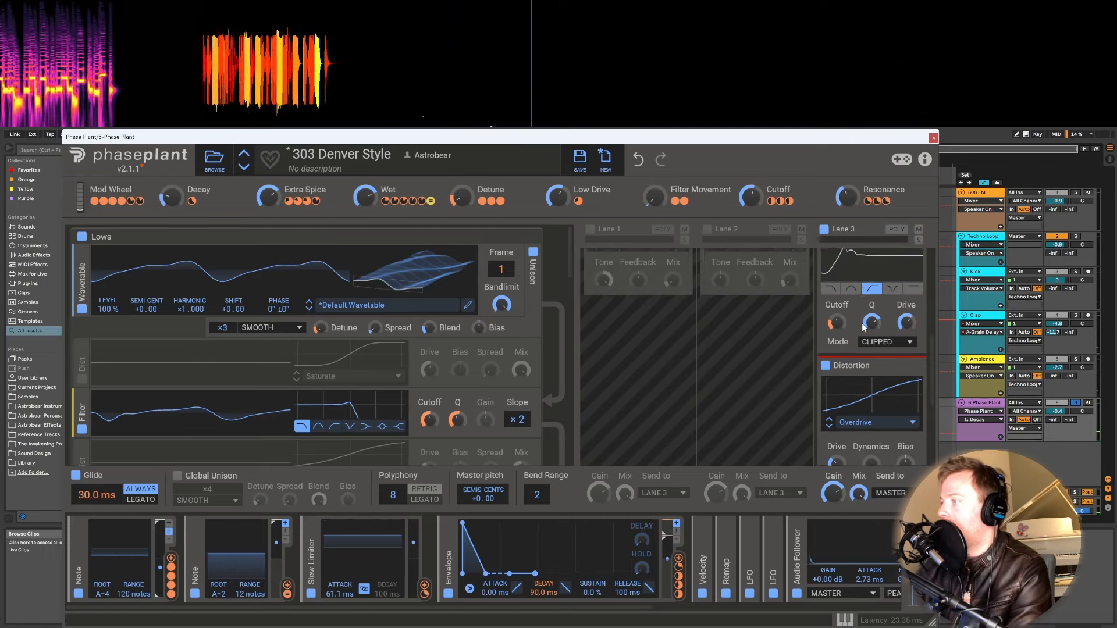
pyautogui.scroll(-1, 862, 326)
pyautogui.scroll(2, 860, 326)
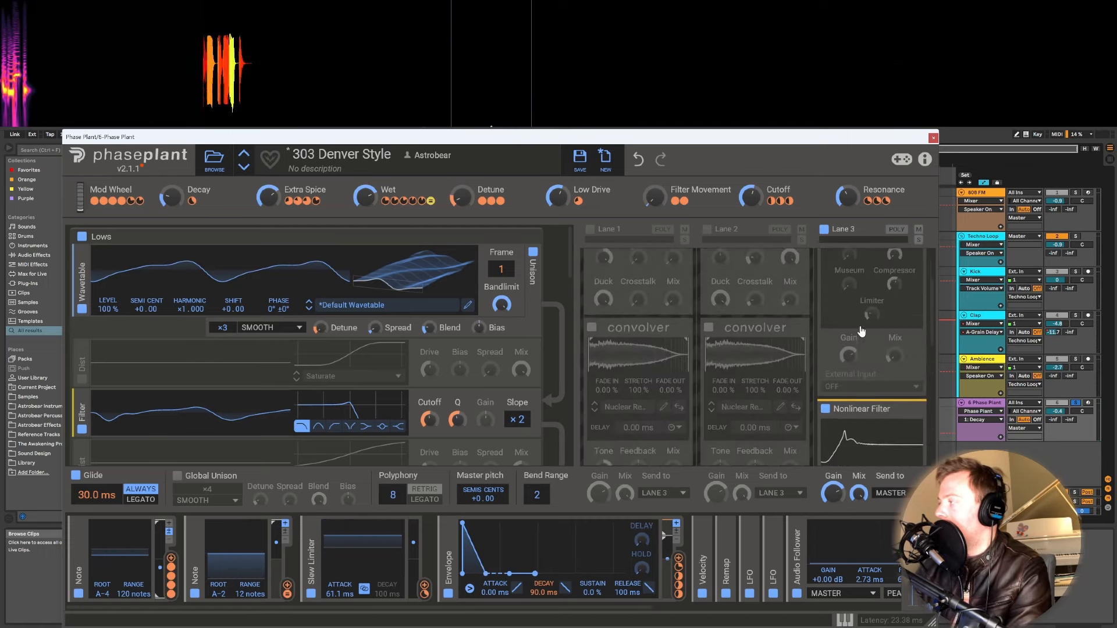
# Enable the pre-filter distortions: Saturate in the Lows group and Overdrive in the Mids and Highs groups.
pyautogui.click(82, 379)
pyautogui.scroll(-3, 110, 370)
pyautogui.scroll(-4, 111, 369)
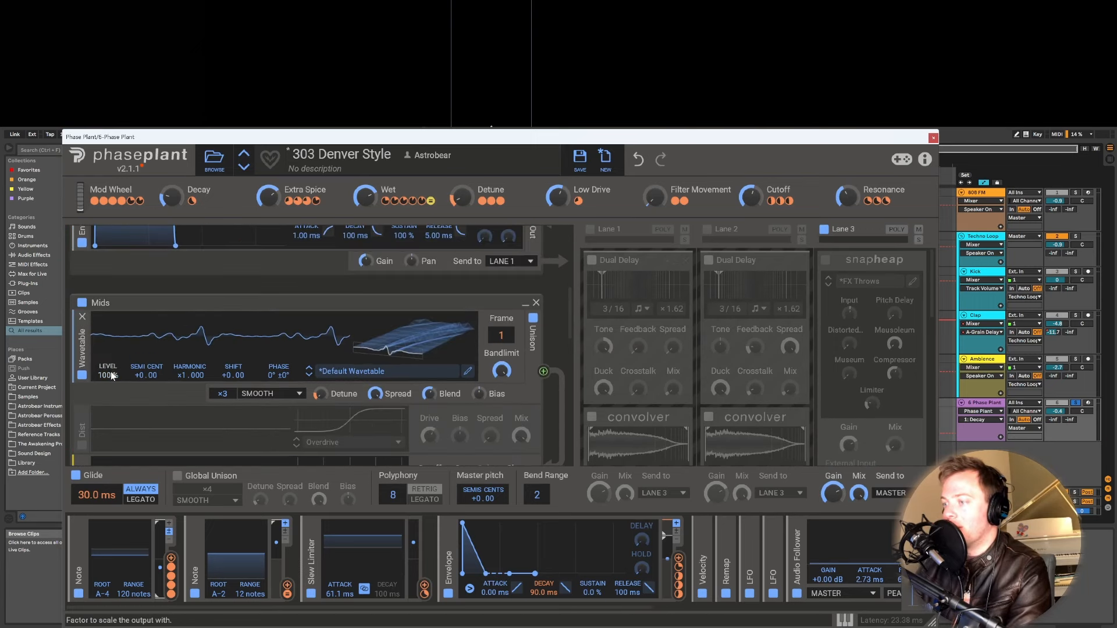
pyautogui.click(81, 342)
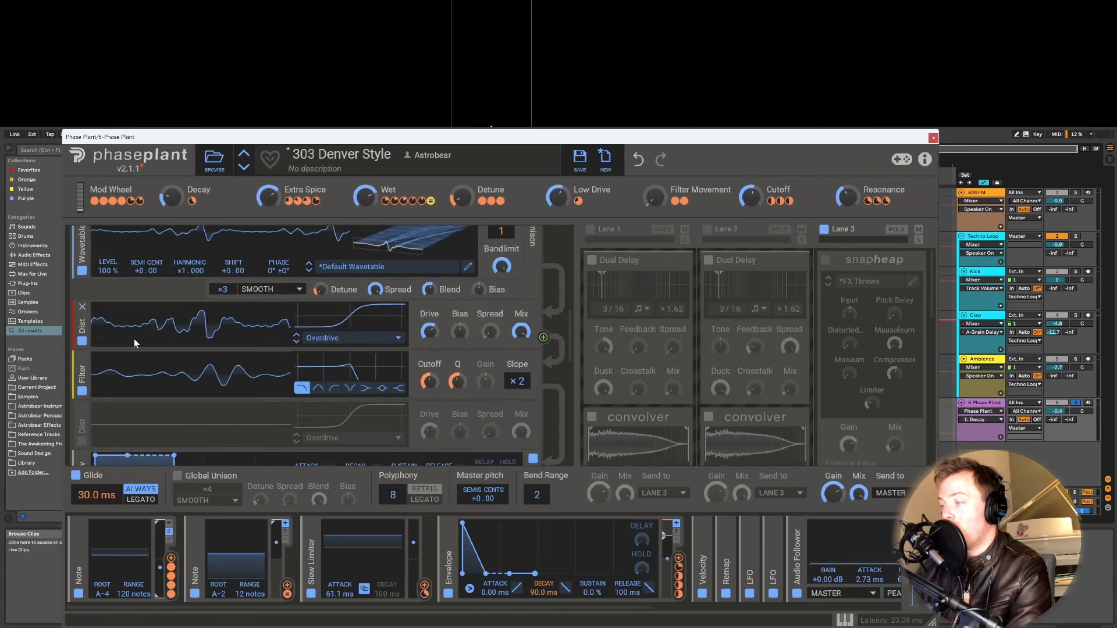
pyautogui.scroll(-5, 151, 339)
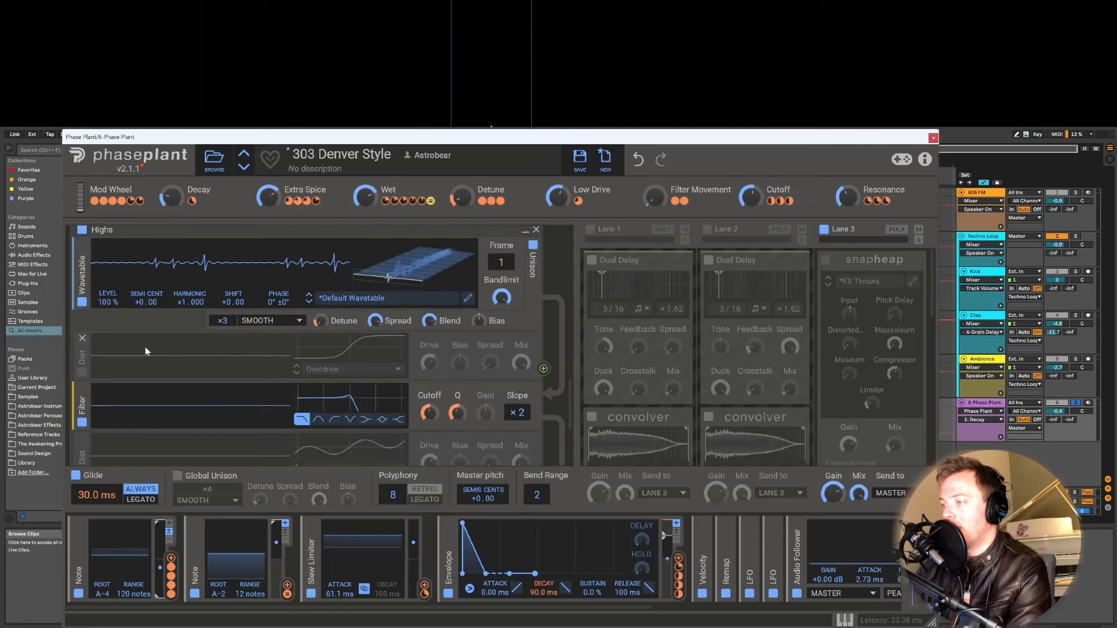
pyautogui.click(82, 341)
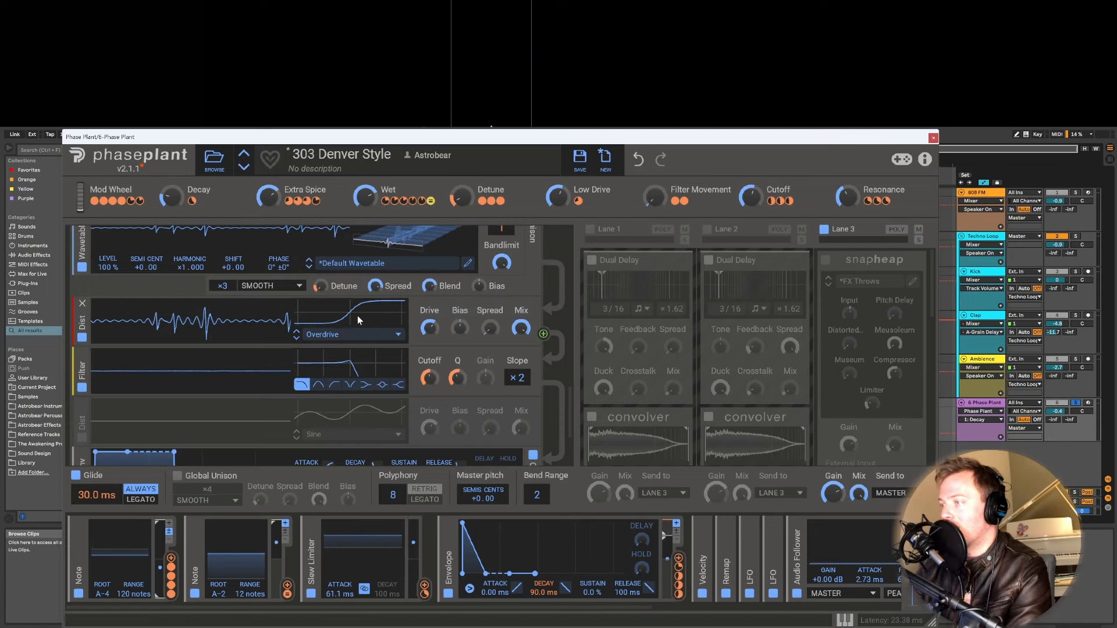
# Enable the Foldback distortion after the filter in the Lows group.
pyautogui.scroll(-3, 348, 335)
pyautogui.scroll(5, 348, 336)
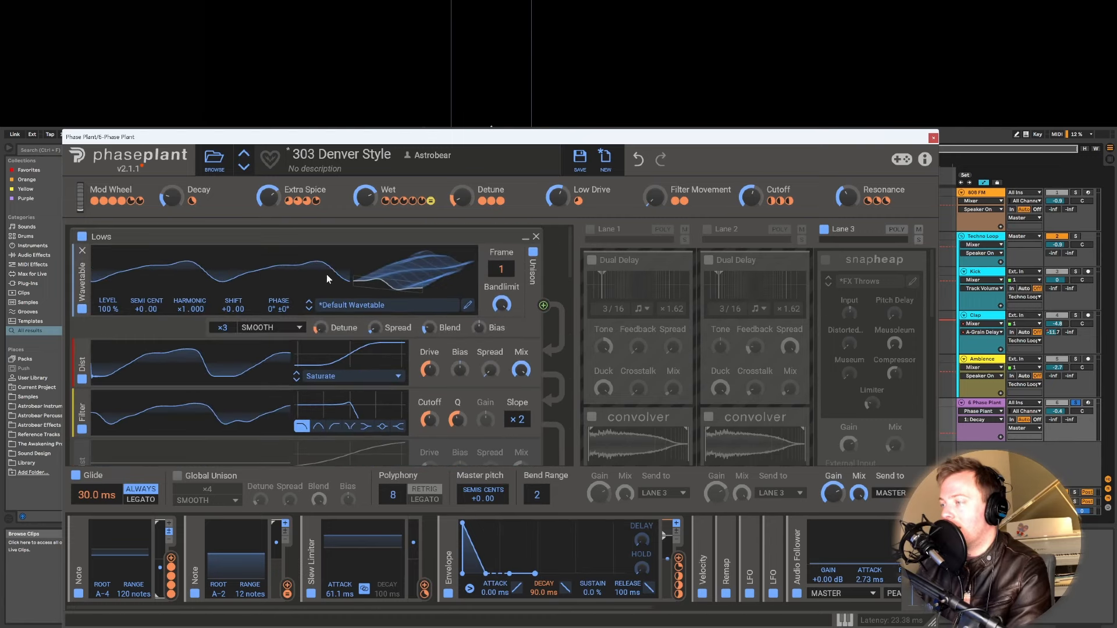
pyautogui.scroll(-2, 344, 282)
pyautogui.scroll(2, 345, 331)
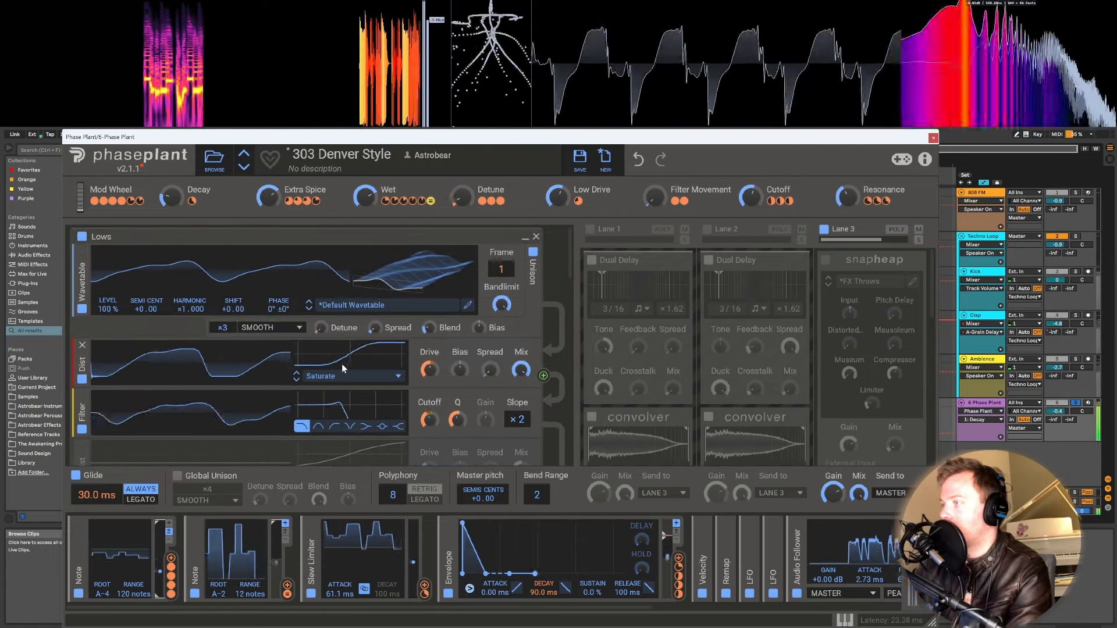
pyautogui.scroll(-3, 346, 358)
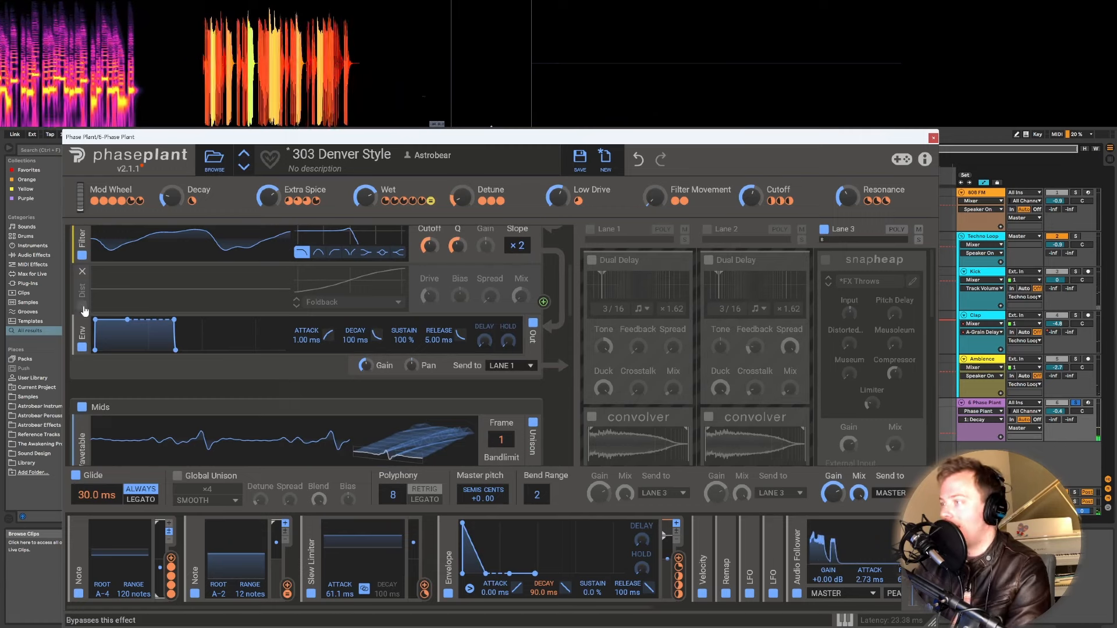
pyautogui.click(83, 306)
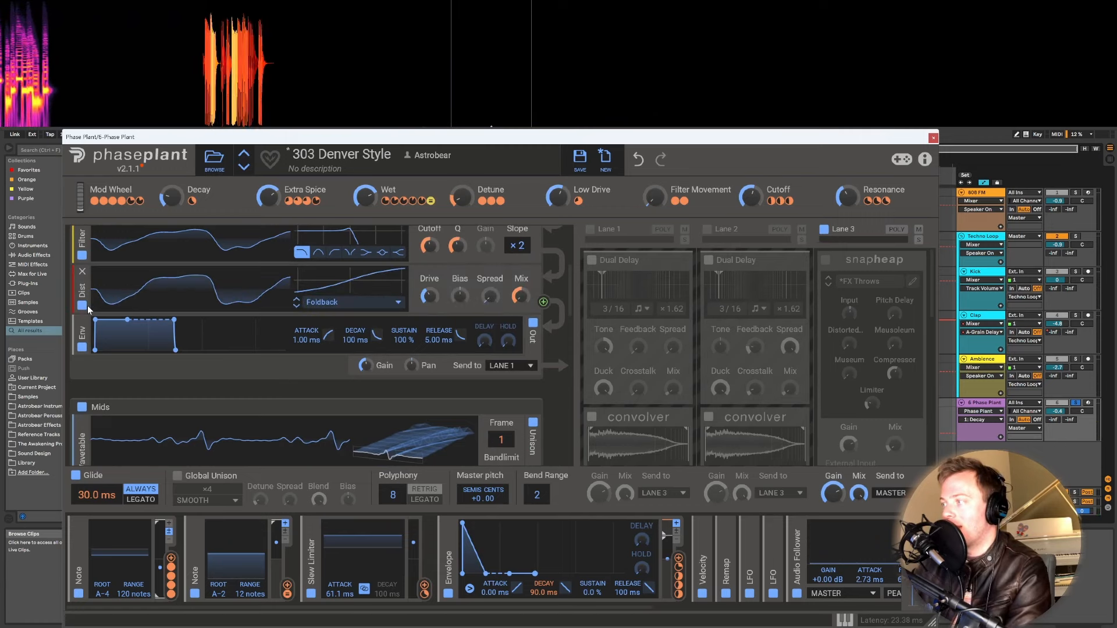
# Enable the post-filter distortions in the other groups: Overdrive in Mids and Sine in Highs.
pyautogui.scroll(-1, 91, 310)
pyautogui.scroll(1, 96, 298)
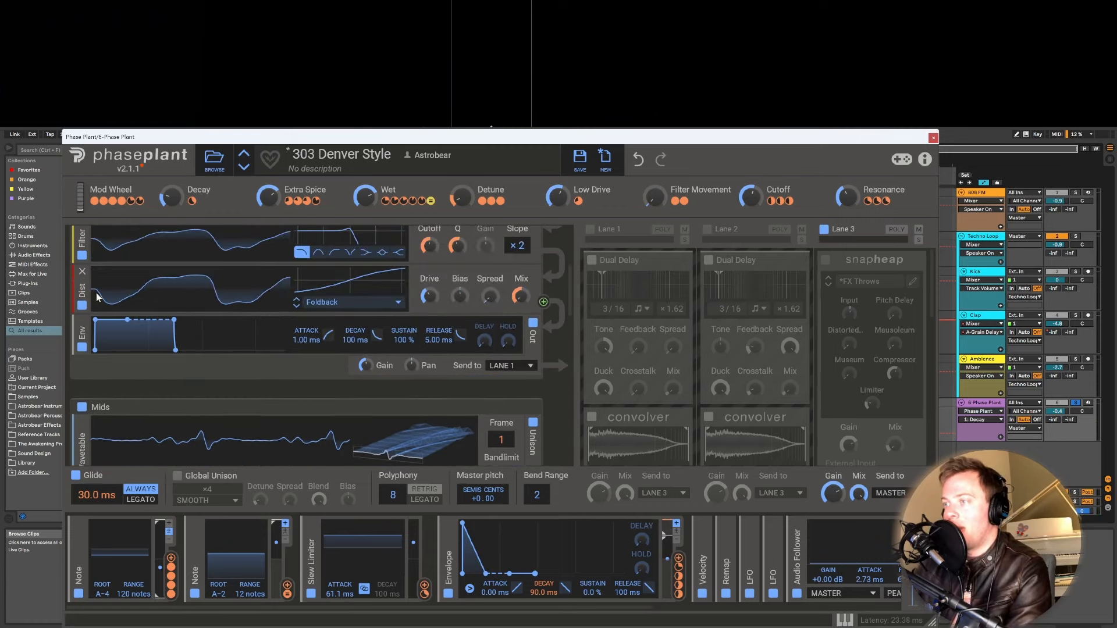
pyautogui.scroll(-5, 99, 292)
pyautogui.click(82, 336)
pyautogui.scroll(-3, 138, 322)
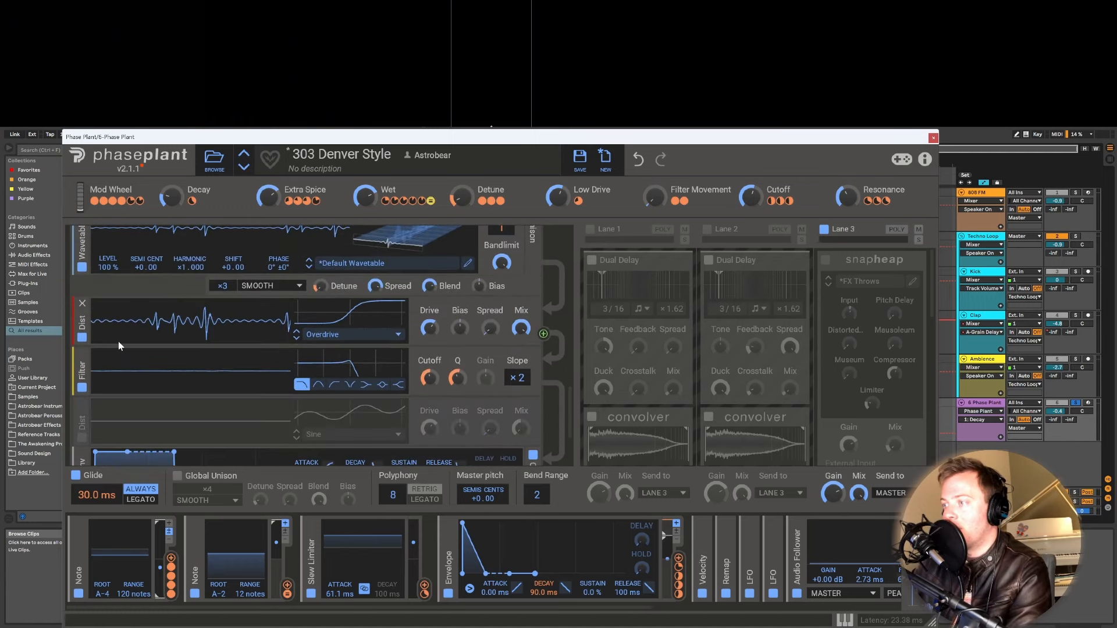
pyautogui.scroll(-1, 114, 355)
pyautogui.click(82, 403)
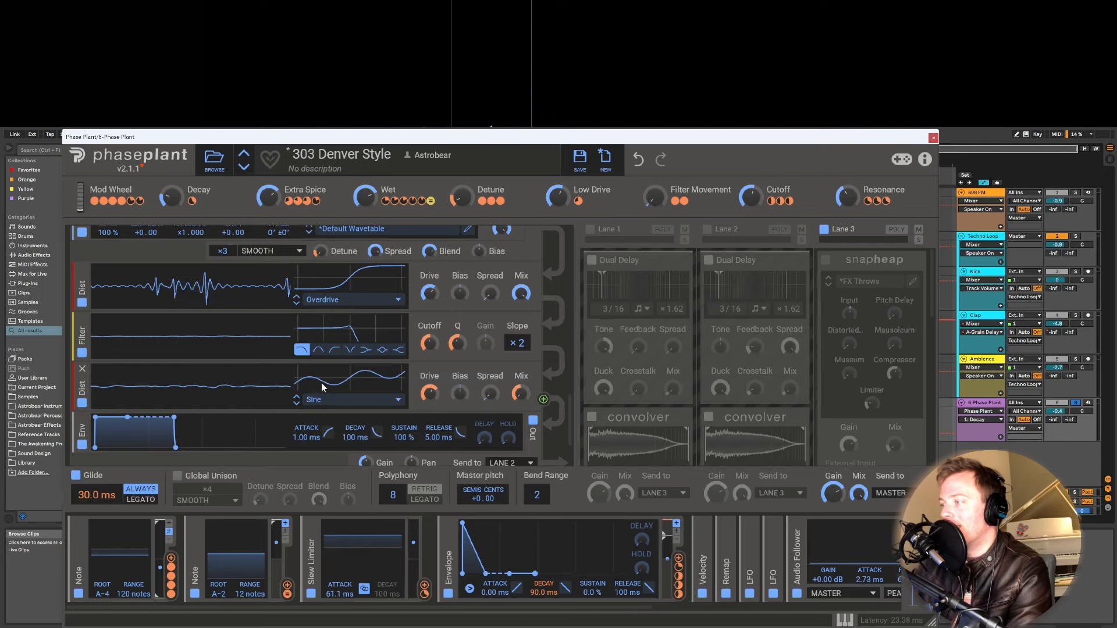
# Check the distortion types available for the Highs group's post-filter distortion, keeping Sine.
pyautogui.click(344, 406)
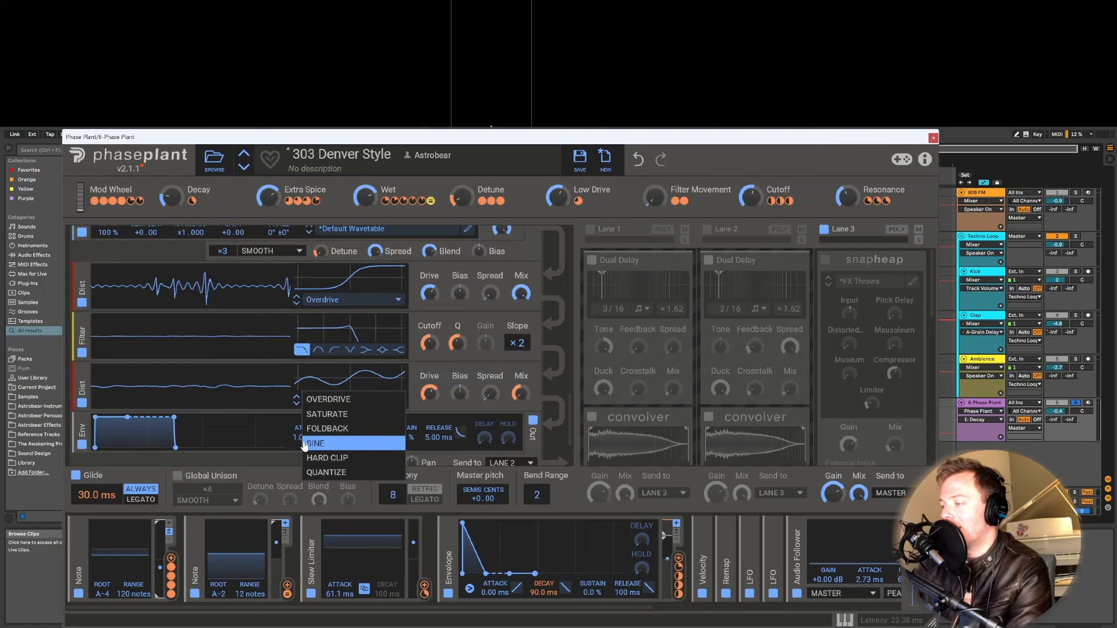
pyautogui.click(314, 385)
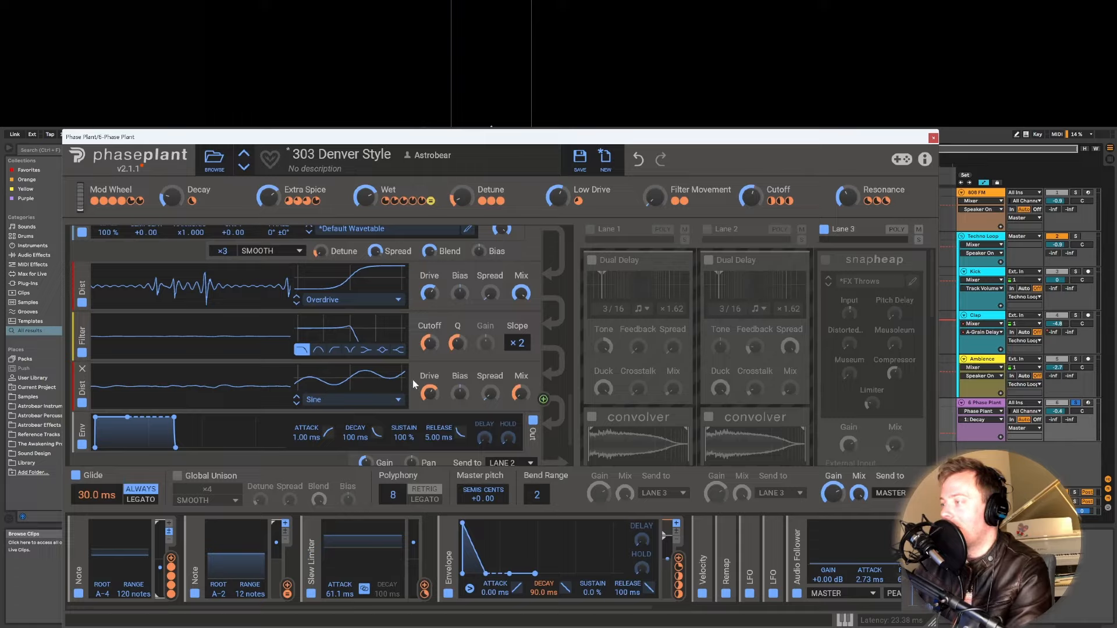
# Play the pattern with the Extra Spice macro at 0% and the Low Drive macro turned down to near zero.
pyautogui.press('space')
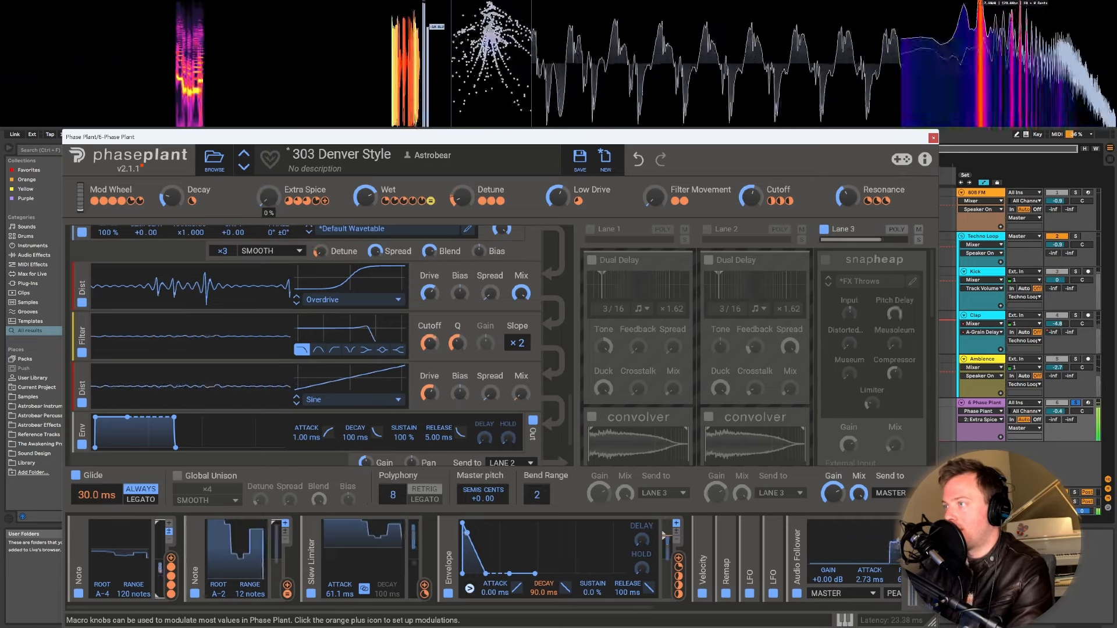
pyautogui.moveTo(556, 201); pyautogui.dragTo(556, 259)
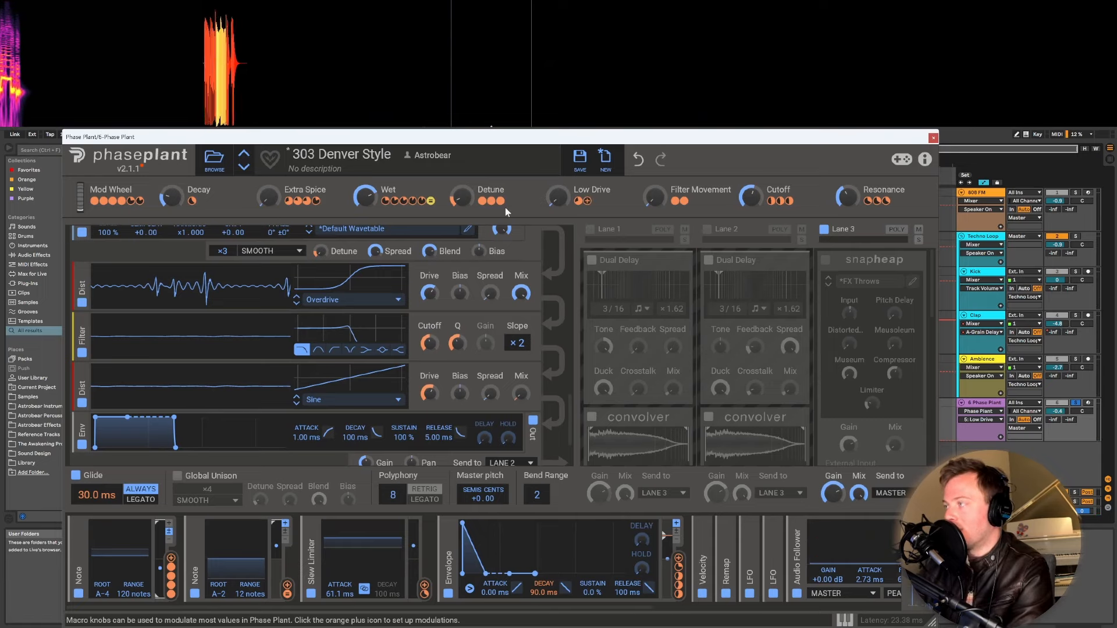
pyautogui.moveTo(268, 197)
pyautogui.mouseDown()
pyautogui.moveTo(268, 127)
pyautogui.moveTo(268, 197)
pyautogui.mouseUp()
pyautogui.moveTo(557, 196); pyautogui.dragTo(557, 191)
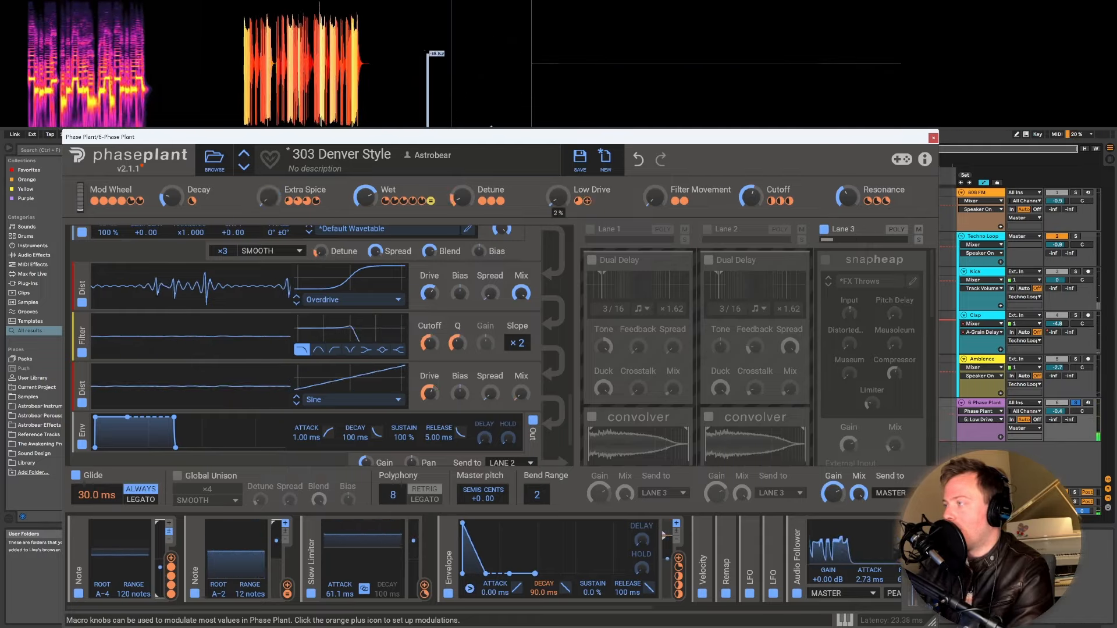
# Rename the Low Drive macro to "Mid Drive".
pyautogui.doubleClick(591, 190)
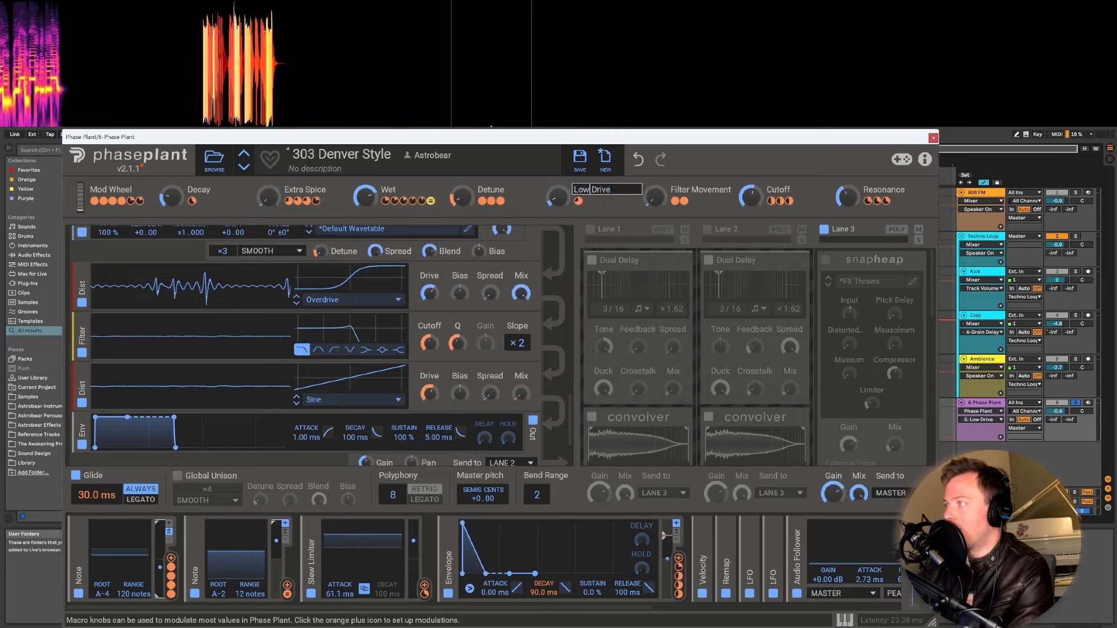
pyautogui.write('Mid')
pyautogui.doubleClick(536, 187)
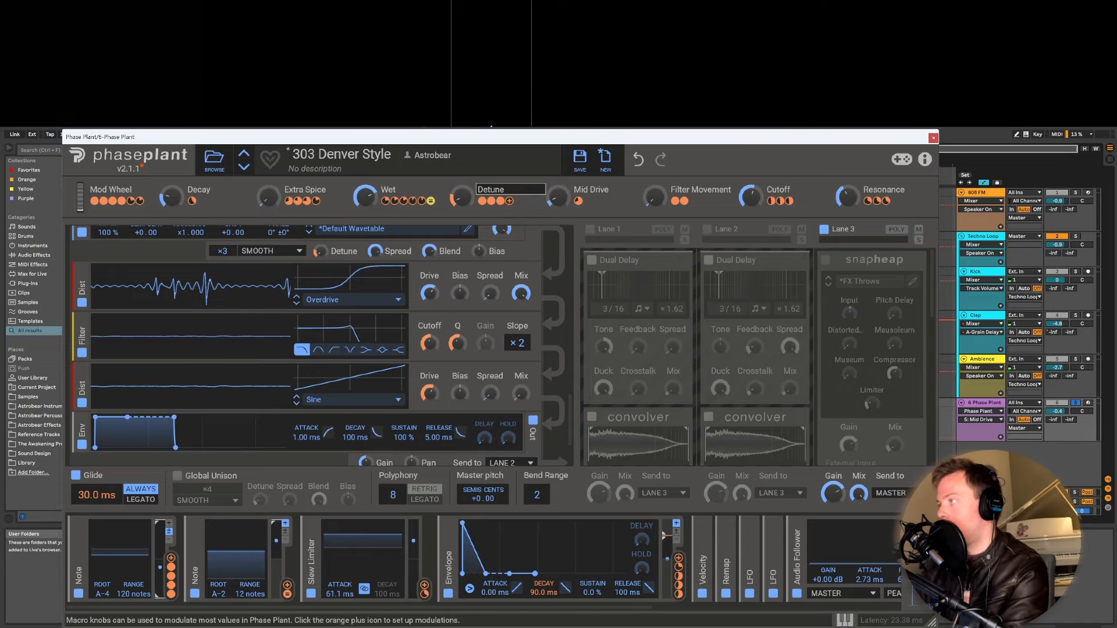
# Play the pattern and raise the Mid Drive macro to about 69% and Extra Spice to about 68%.
pyautogui.press('space')
pyautogui.moveTo(557, 196); pyautogui.dragTo(557, 110)
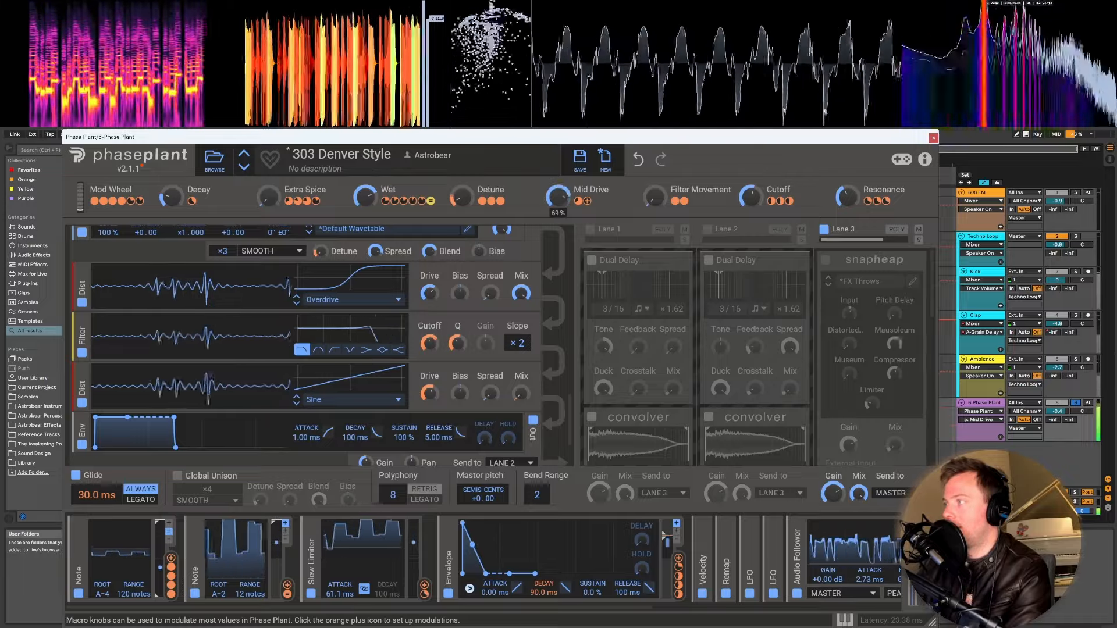
pyautogui.moveTo(268, 198); pyautogui.dragTo(268, 185)
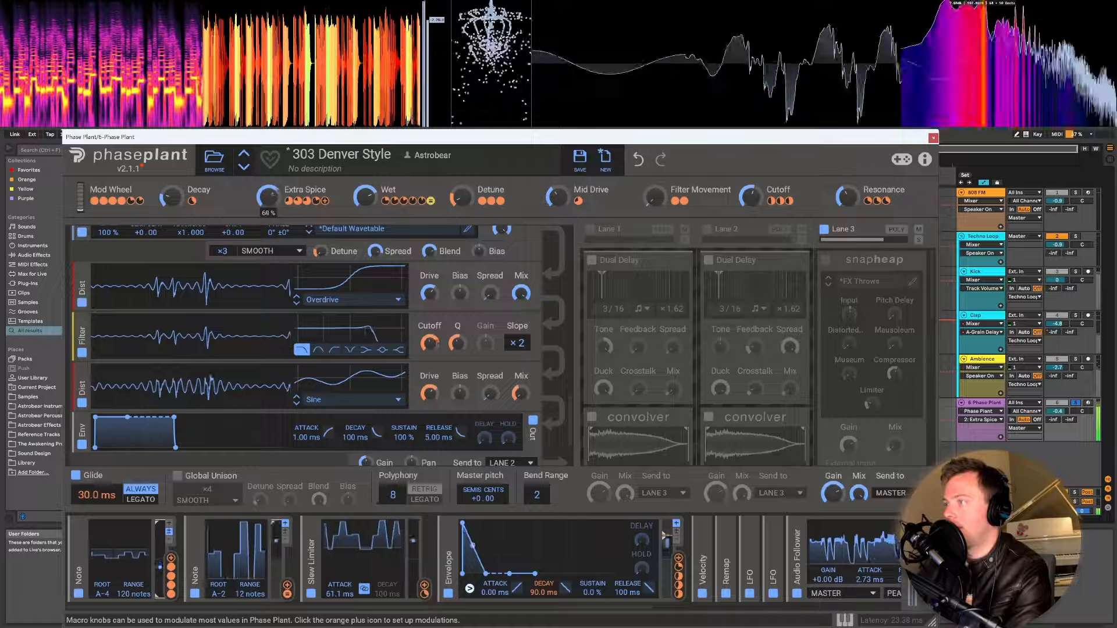
pyautogui.moveTo(557, 200); pyautogui.dragTo(556, 191)
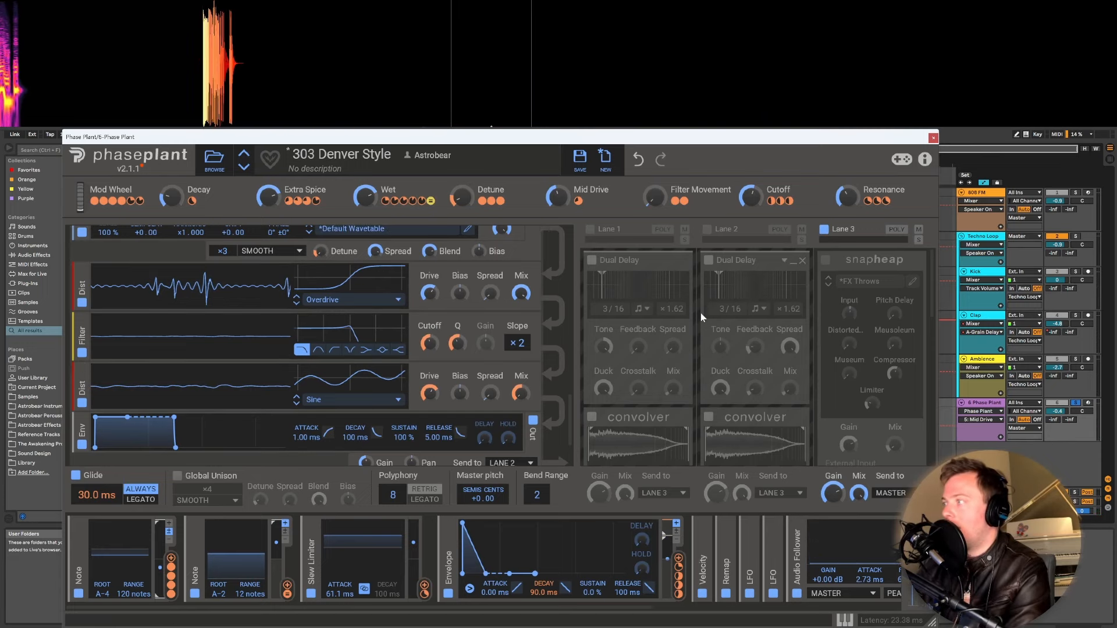
# Enable Lane 3's Snap Heap and effect Lanes 1 and 2, and raise the Wet macro from zero.
pyautogui.click(826, 261)
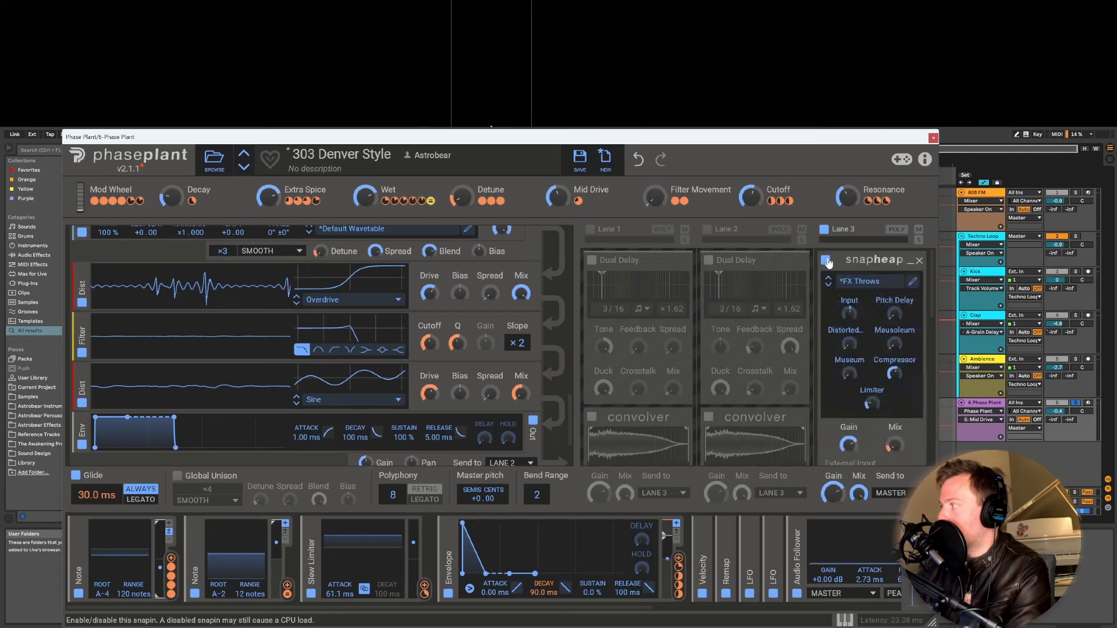
pyautogui.click(591, 229)
pyautogui.click(707, 230)
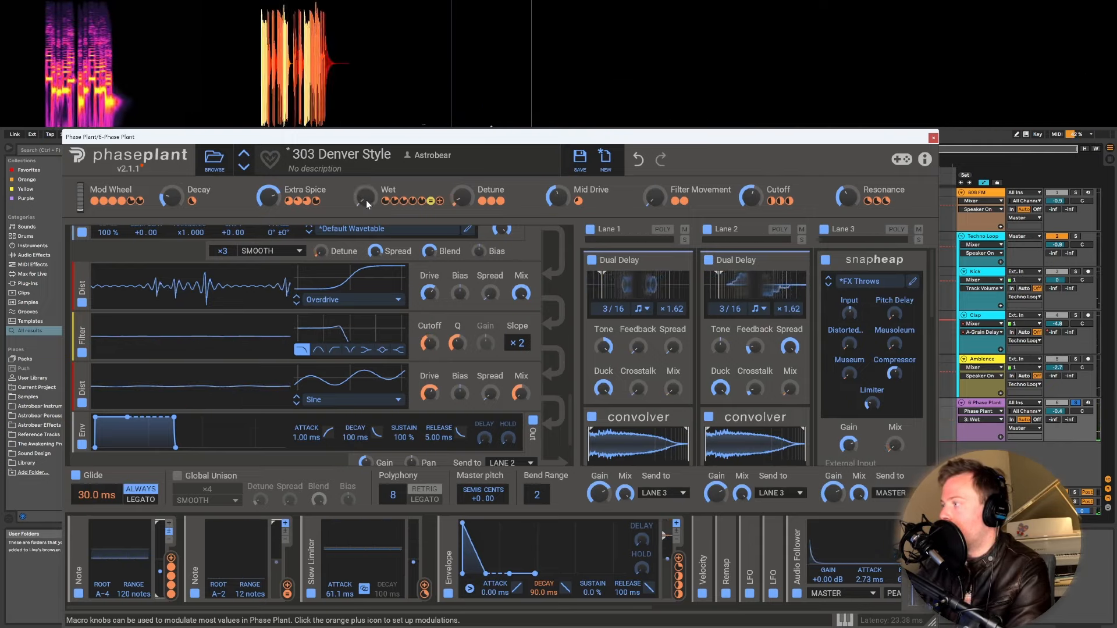
pyautogui.moveTo(364, 197); pyautogui.dragTo(364, 147)
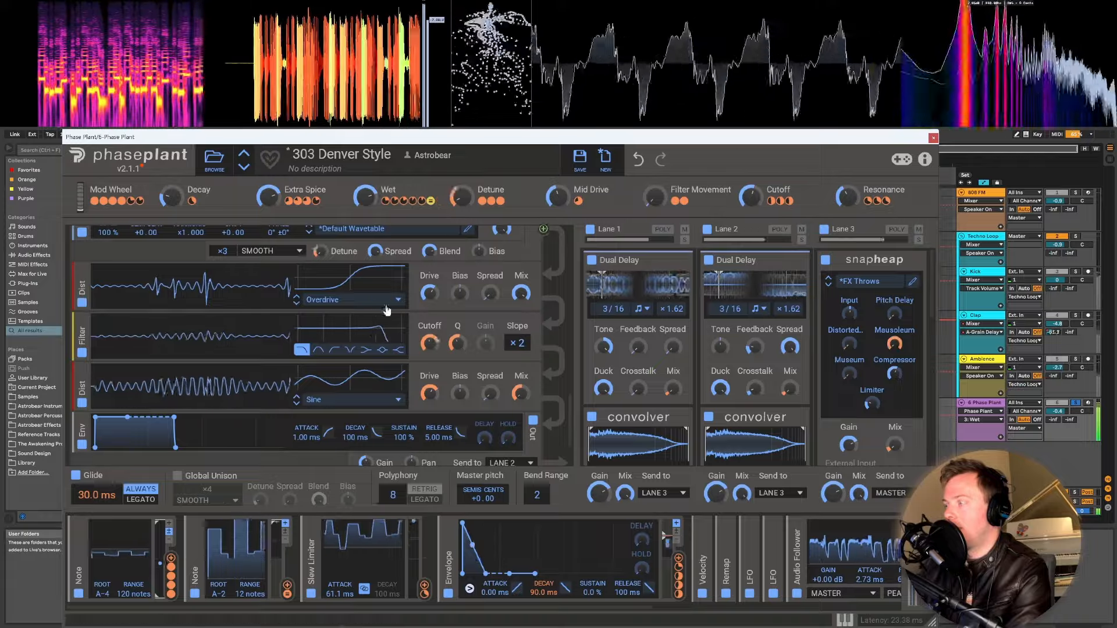
# Examine which effect lanes the oscillator groups send to, including the Lows group's output routing.
pyautogui.scroll(3, 222, 294)
pyautogui.moveTo(504, 232); pyautogui.dragTo(503, 330)
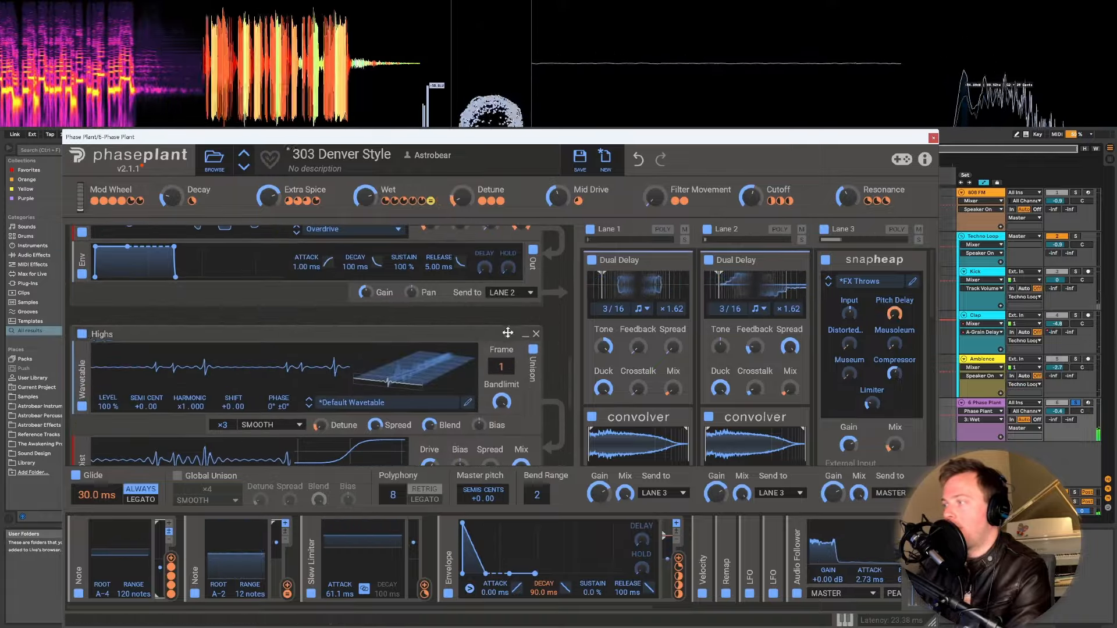
pyautogui.scroll(-3, 478, 299)
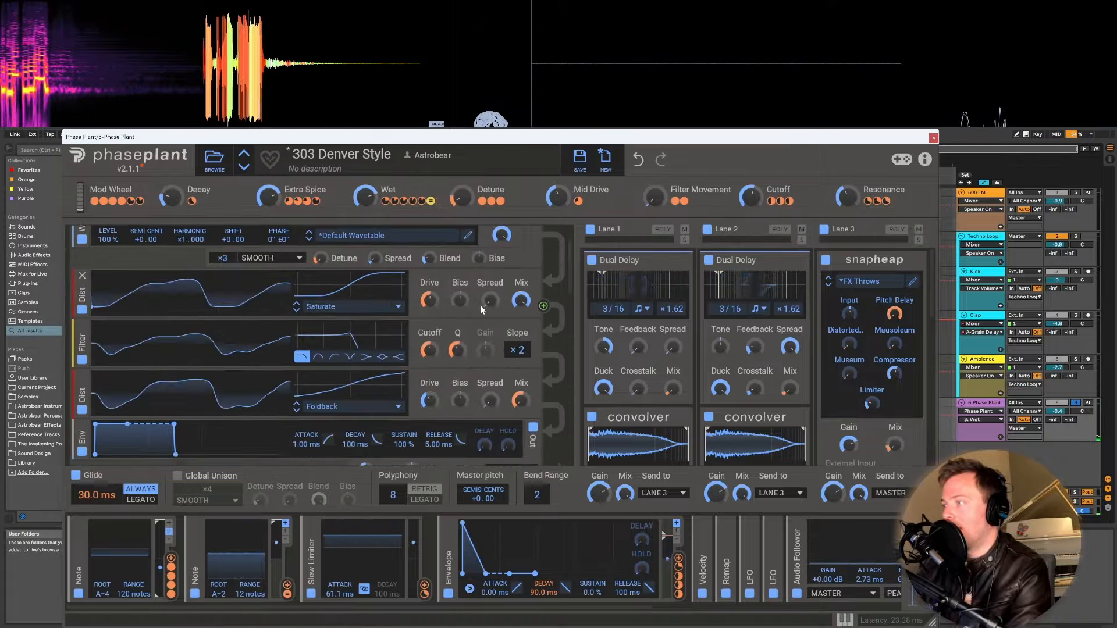
pyautogui.scroll(-3, 490, 308)
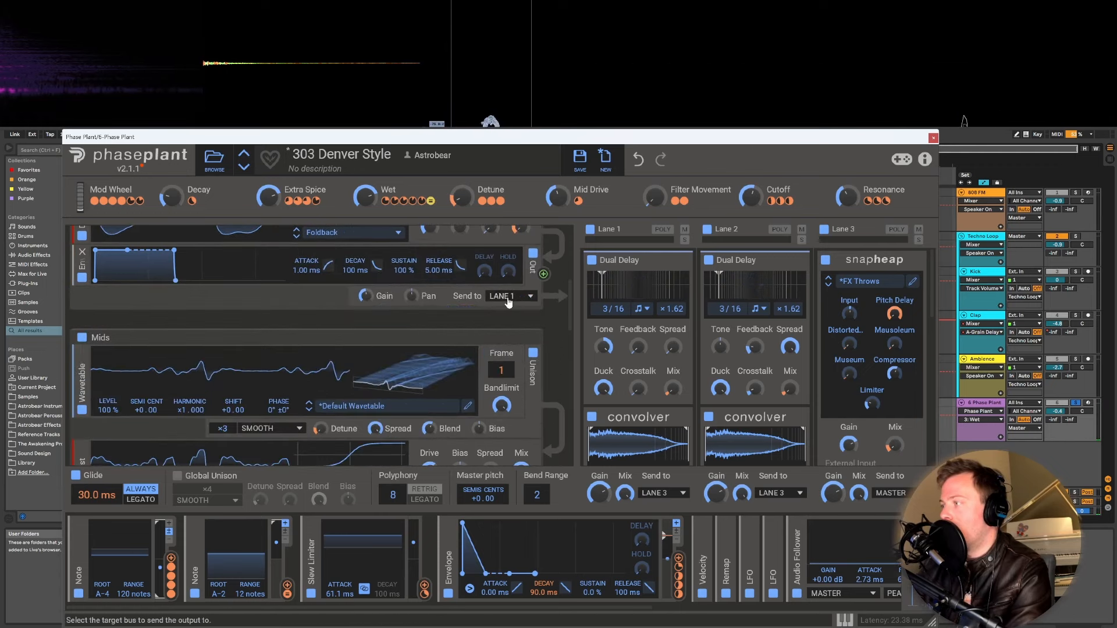
pyautogui.click(508, 301)
pyautogui.click(614, 245)
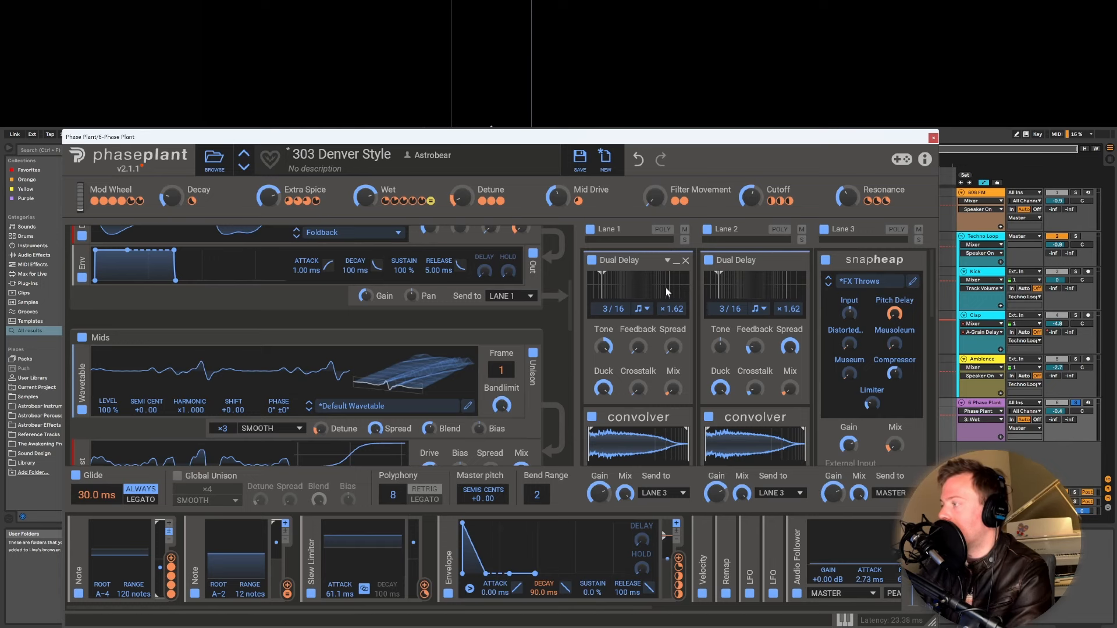
# Examine the Dual Delay and Convolver settings in Lanes 1 and 2.
pyautogui.scroll(-2, 709, 322)
pyautogui.scroll(-1, 709, 322)
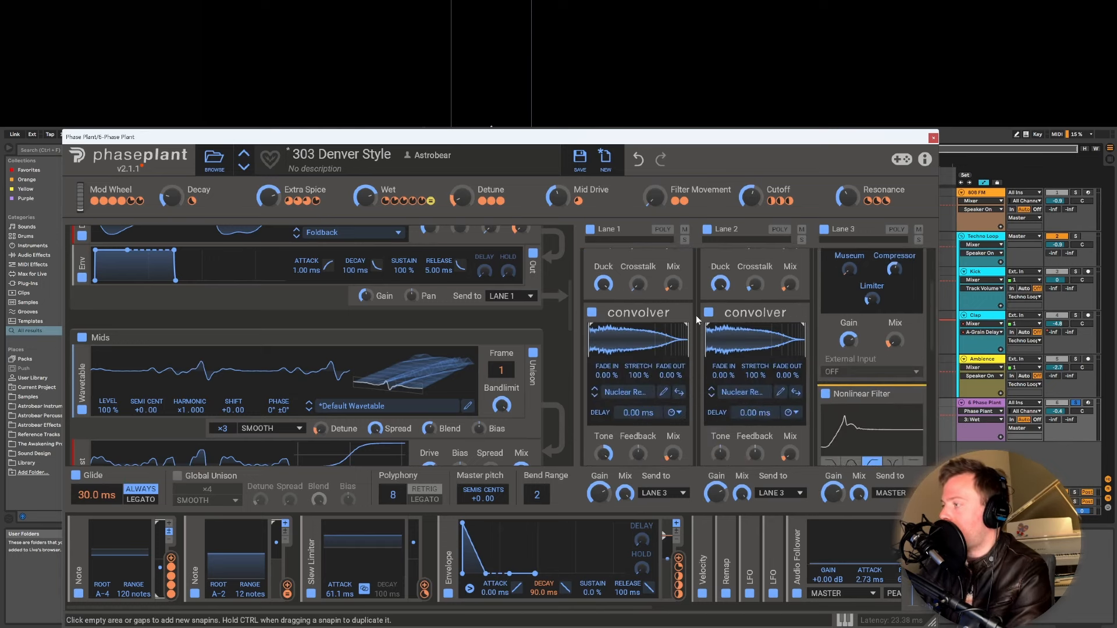
pyautogui.scroll(-1, 724, 347)
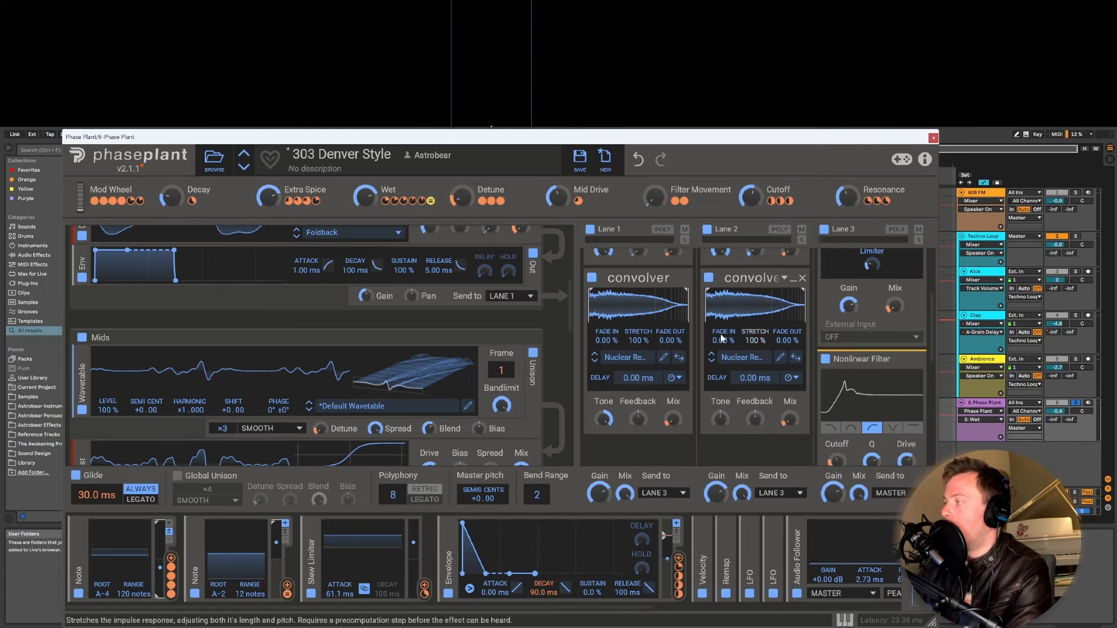
pyautogui.scroll(-1, 735, 322)
pyautogui.scroll(5, 735, 322)
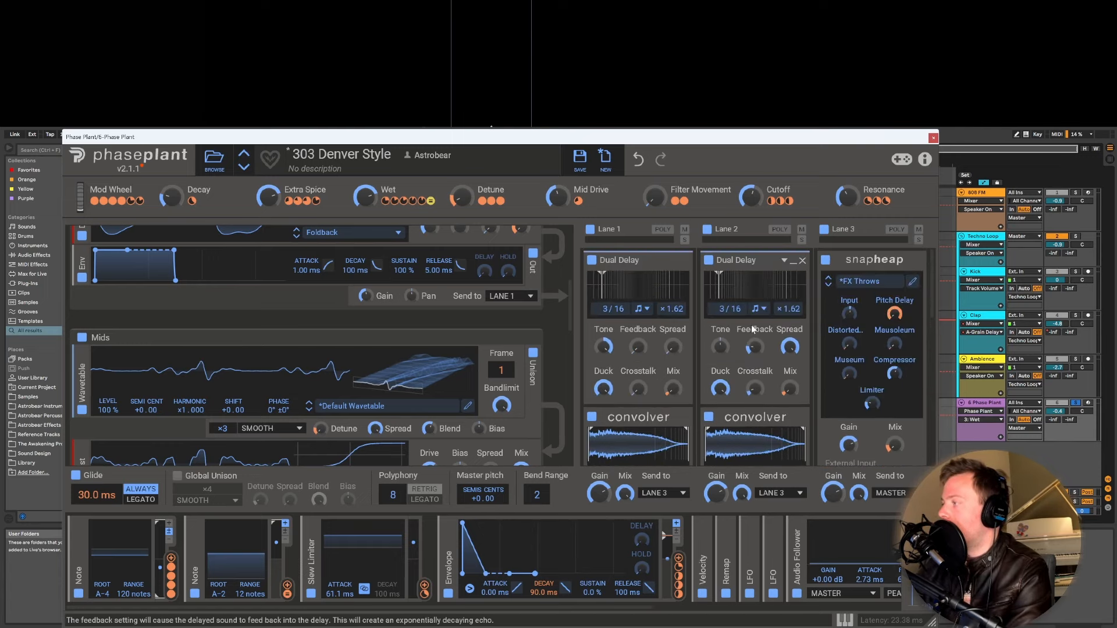
pyautogui.scroll(-3, 718, 399)
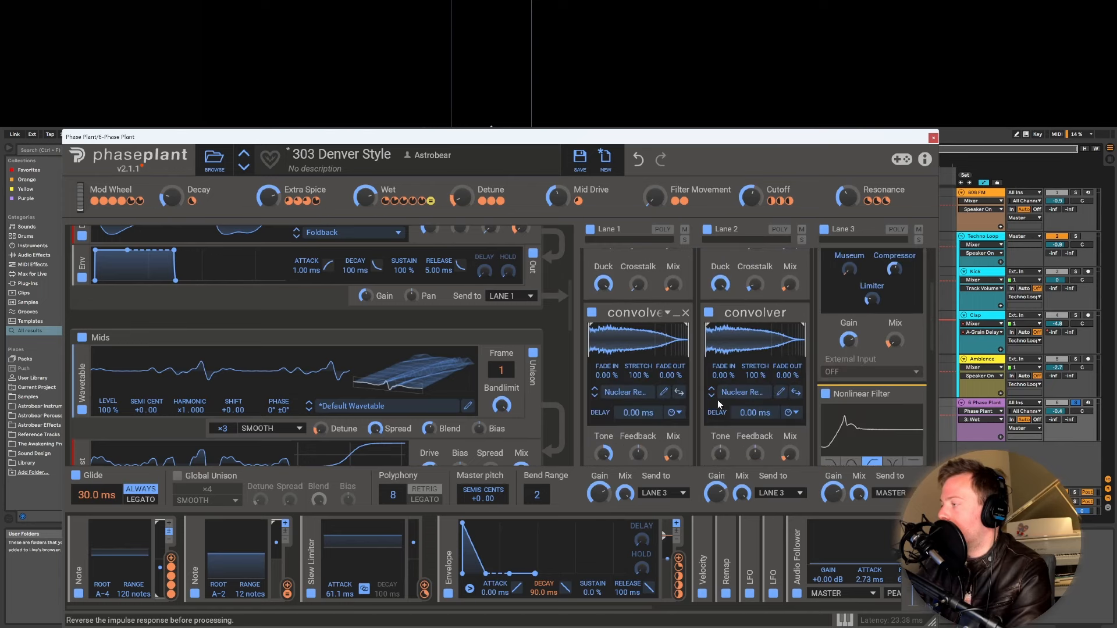
pyautogui.scroll(-1, 729, 392)
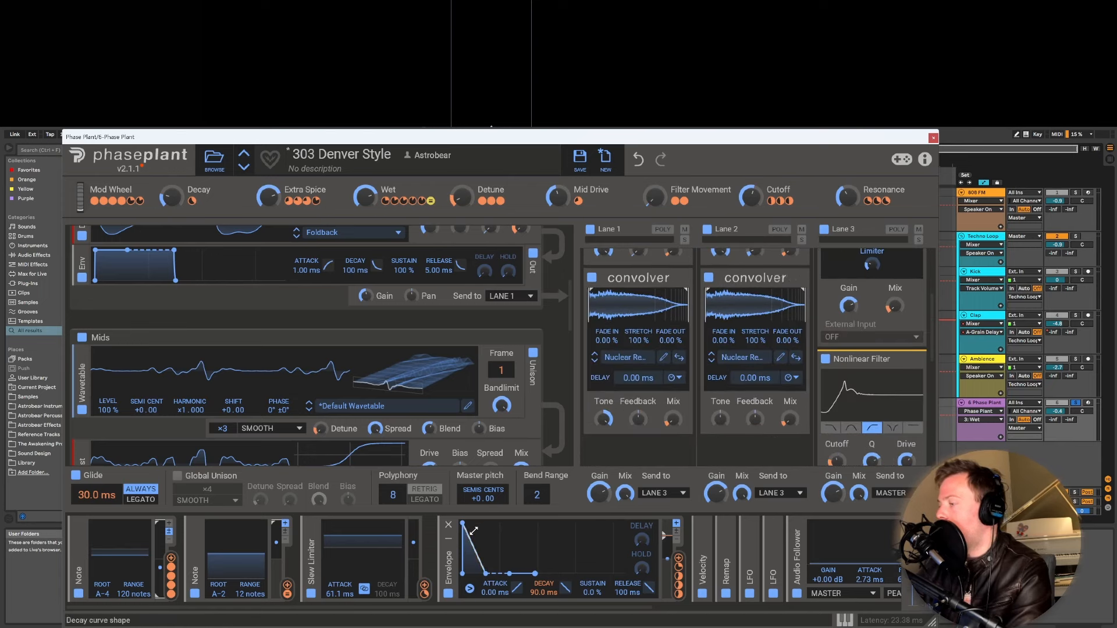
# Collapse the Envelope, Slew Limiter and second Note modulators.
pyautogui.click(451, 540)
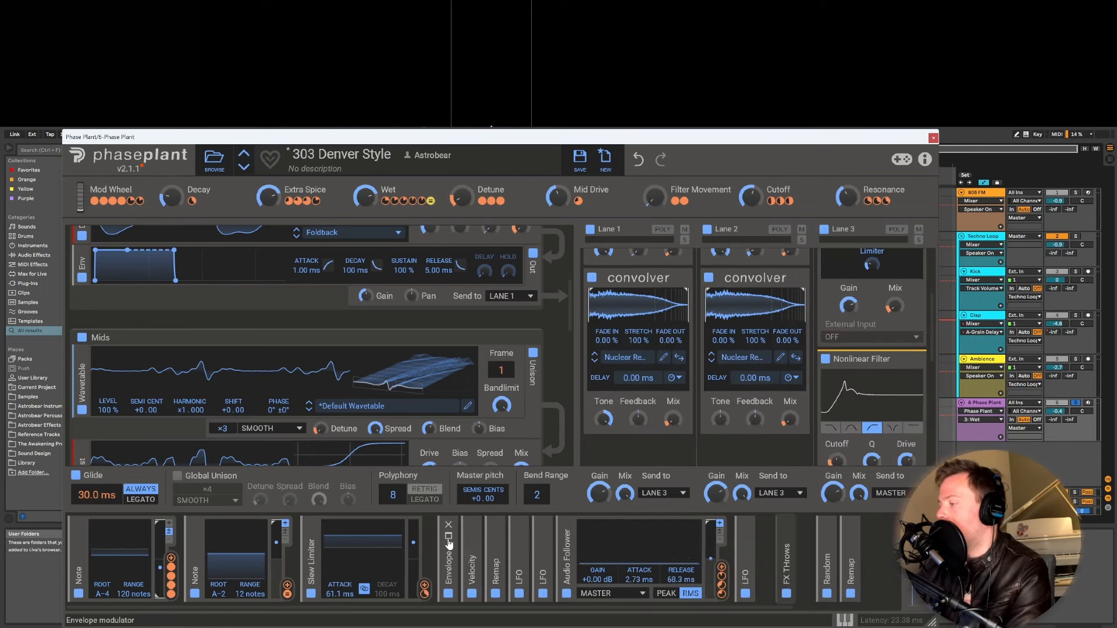
pyautogui.click(309, 535)
pyautogui.click(194, 536)
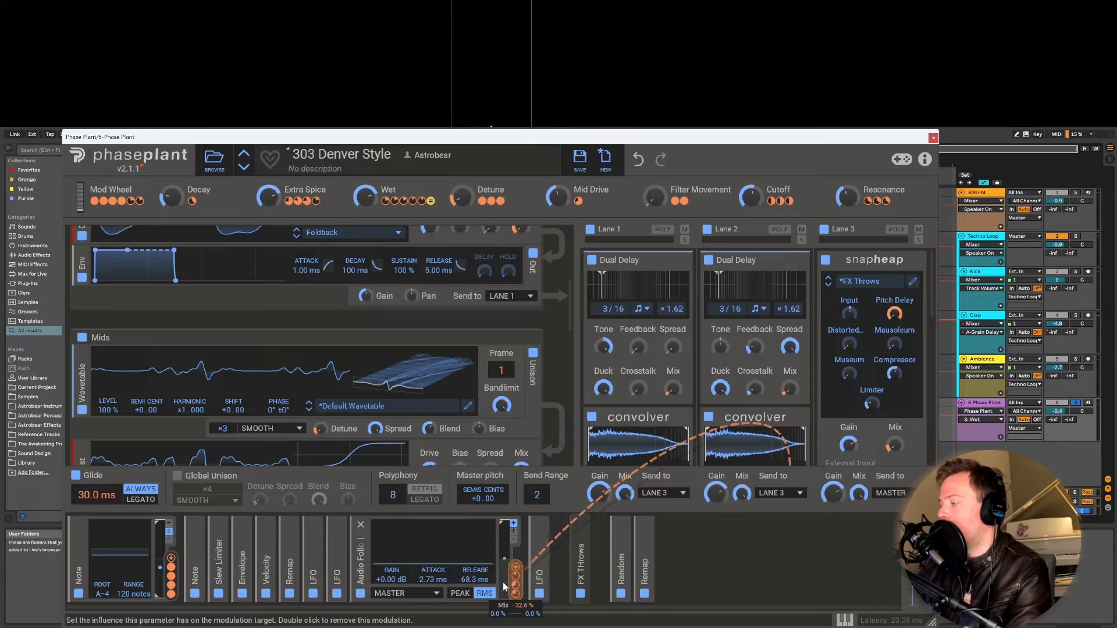
# Play the pattern and examine how the Audio Follower modulates the Mix amounts of the effects in the lanes.
pyautogui.press('space')
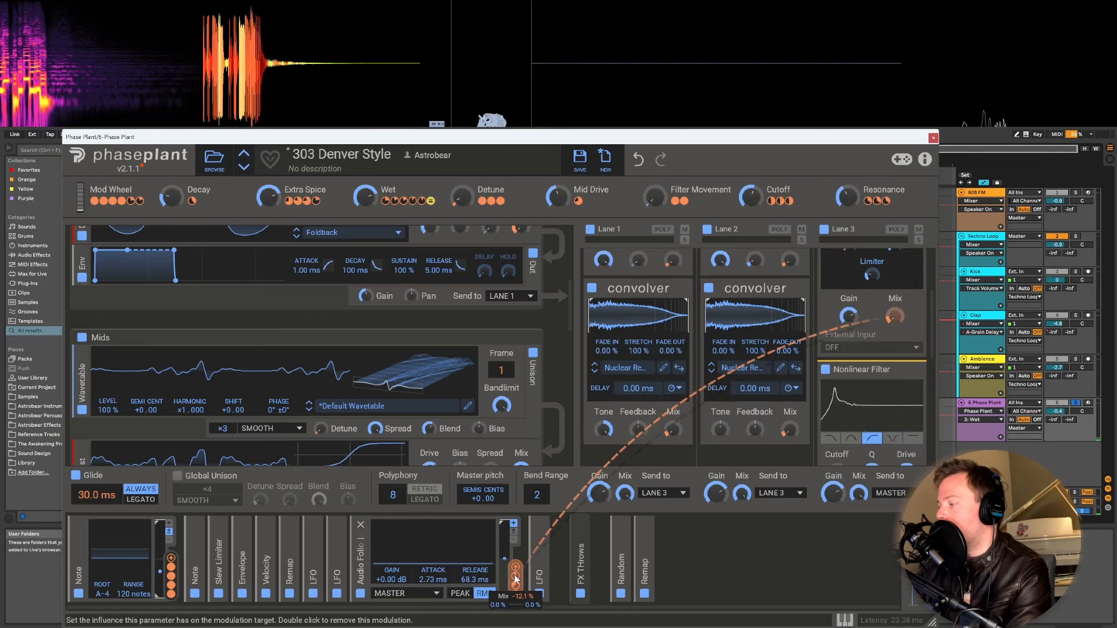
pyautogui.scroll(-3, 623, 442)
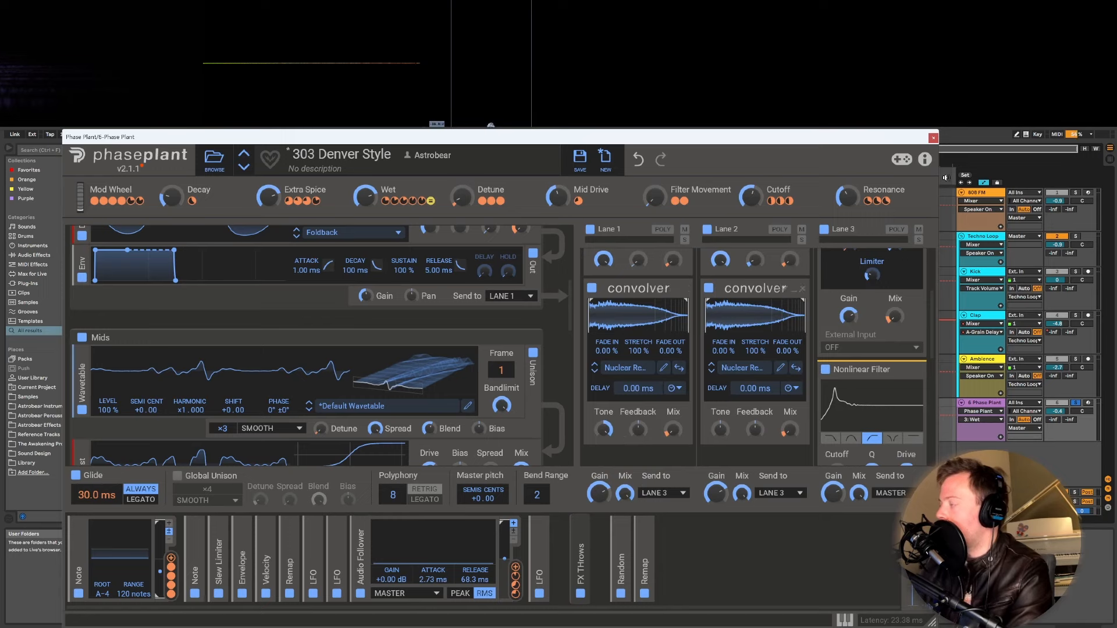
pyautogui.scroll(3, 880, 315)
pyautogui.scroll(2, 878, 317)
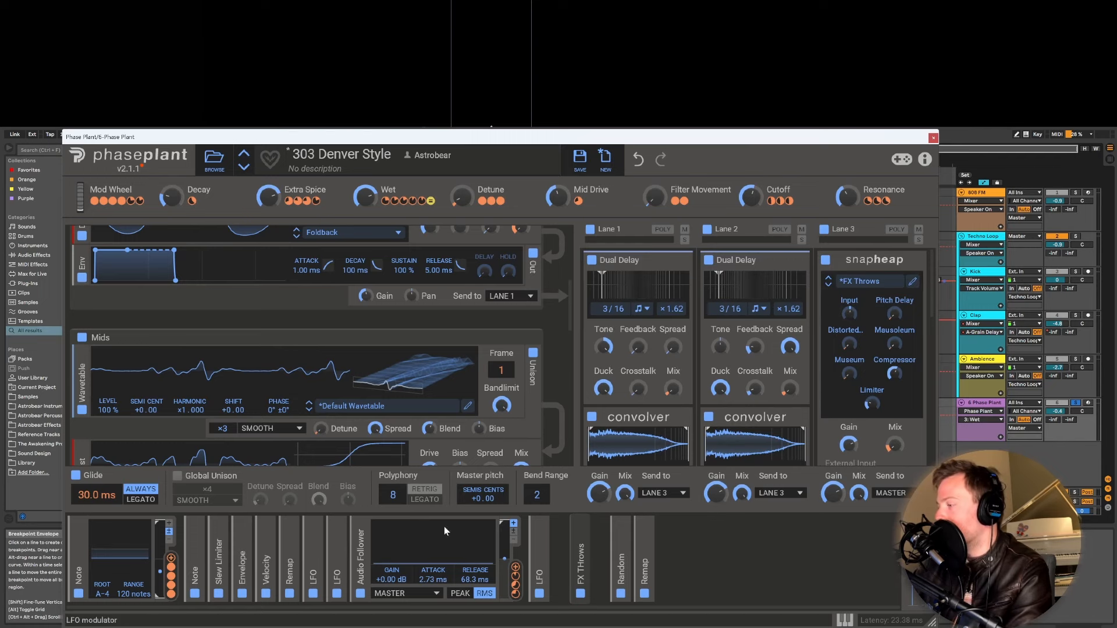
# Collapse the Audio Follower and expand the FX Throws modulator group to show its Random and Remap modulators.
pyautogui.click(360, 544)
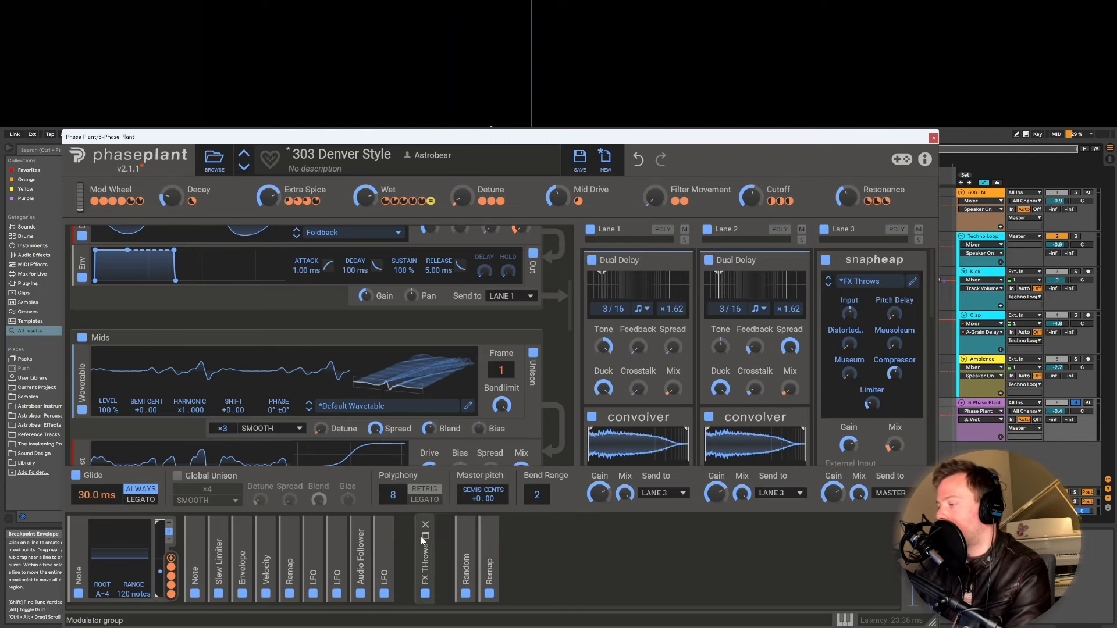
pyautogui.click(424, 537)
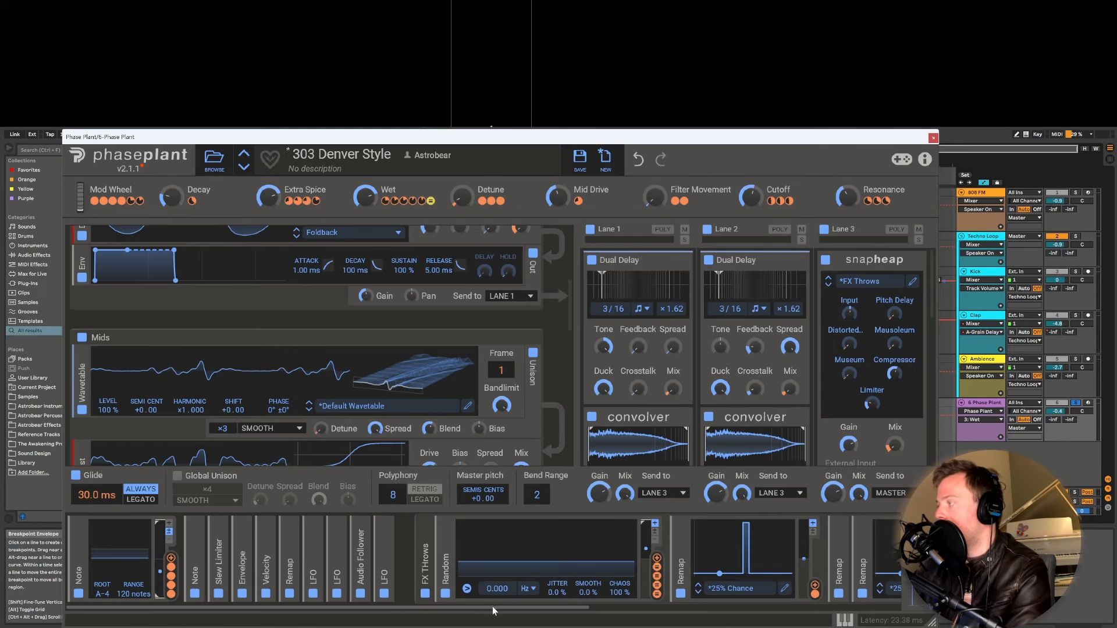
pyautogui.moveTo(492, 606); pyautogui.dragTo(554, 606)
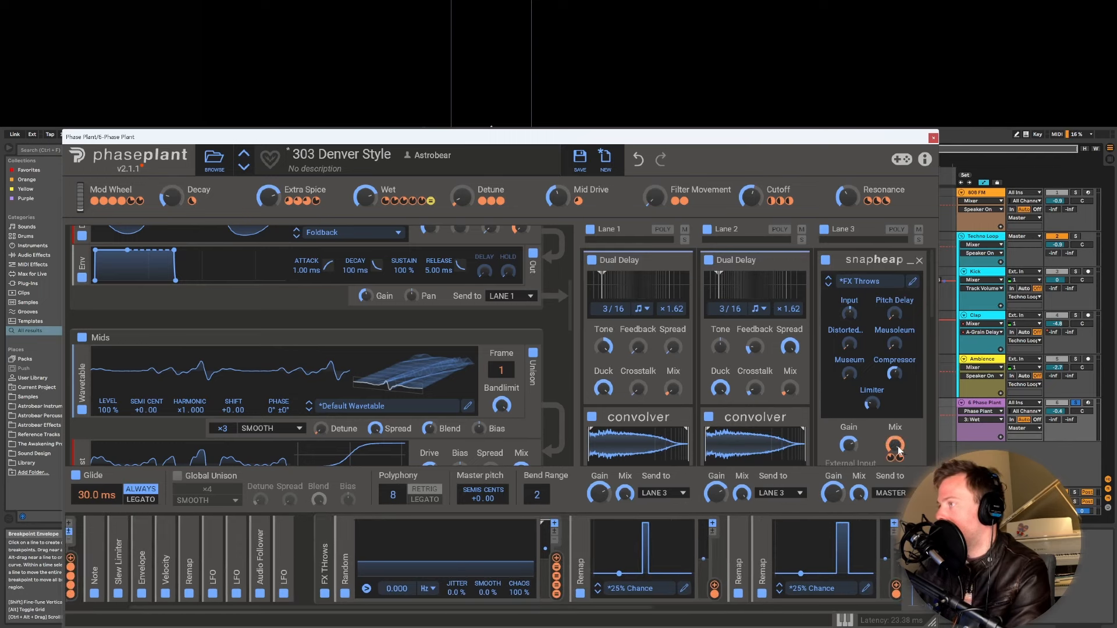
# Audition Lane 3's Snap Heap with its Mix turned up and open its FX Throws patch for editing.
pyautogui.press('space')
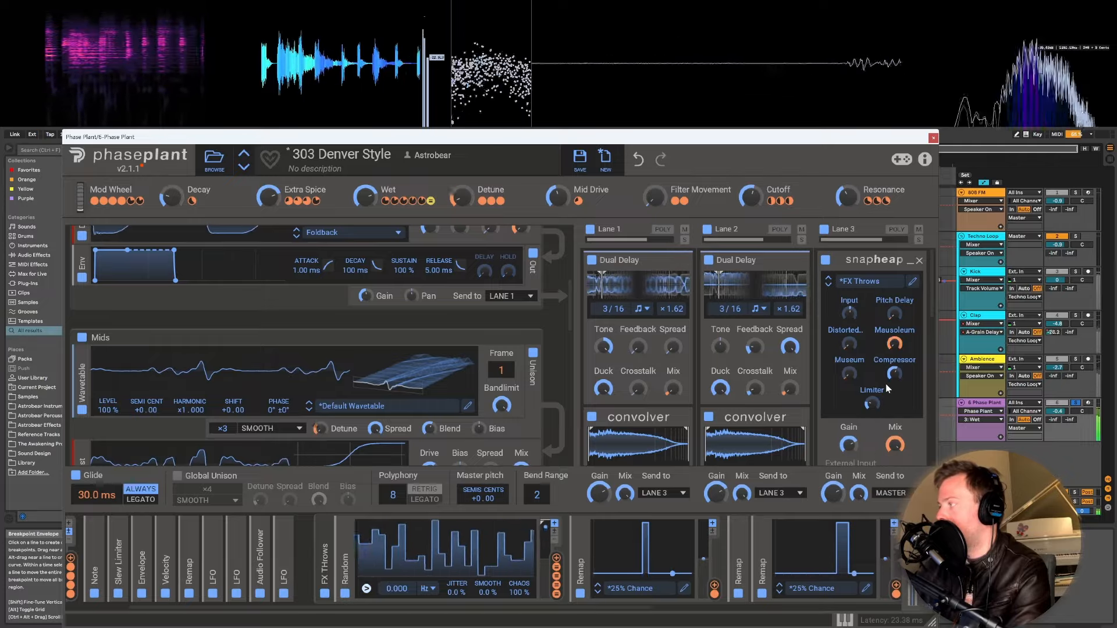
pyautogui.click(912, 281)
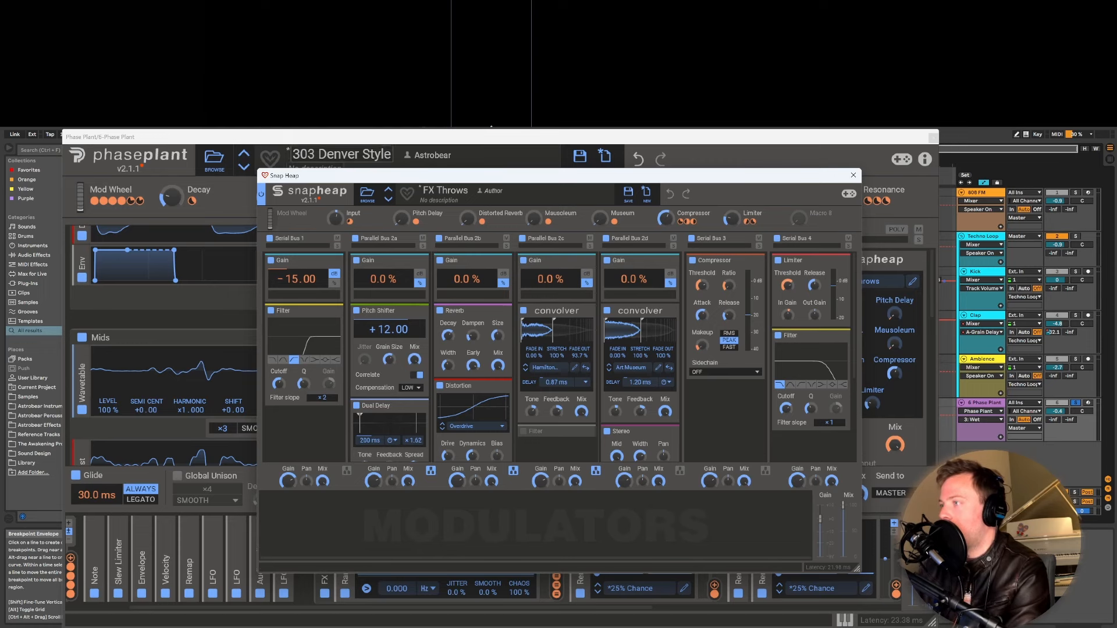
pyautogui.moveTo(371, 177); pyautogui.dragTo(332, 174)
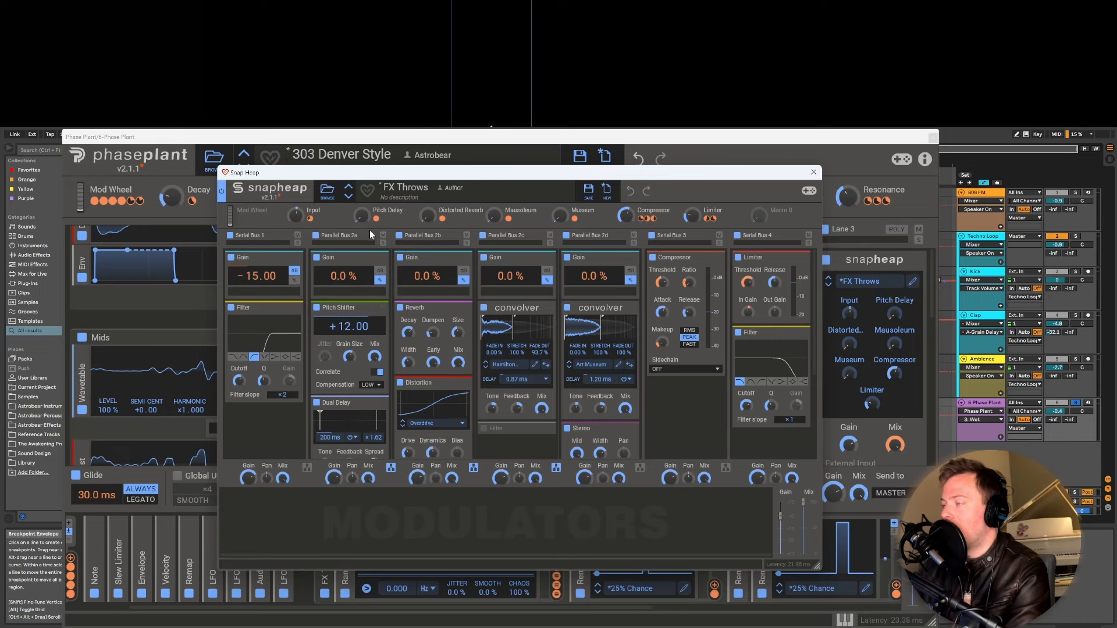
# Play the pattern and raise the Pitch Delay macro in the FX Throws patch.
pyautogui.press('space')
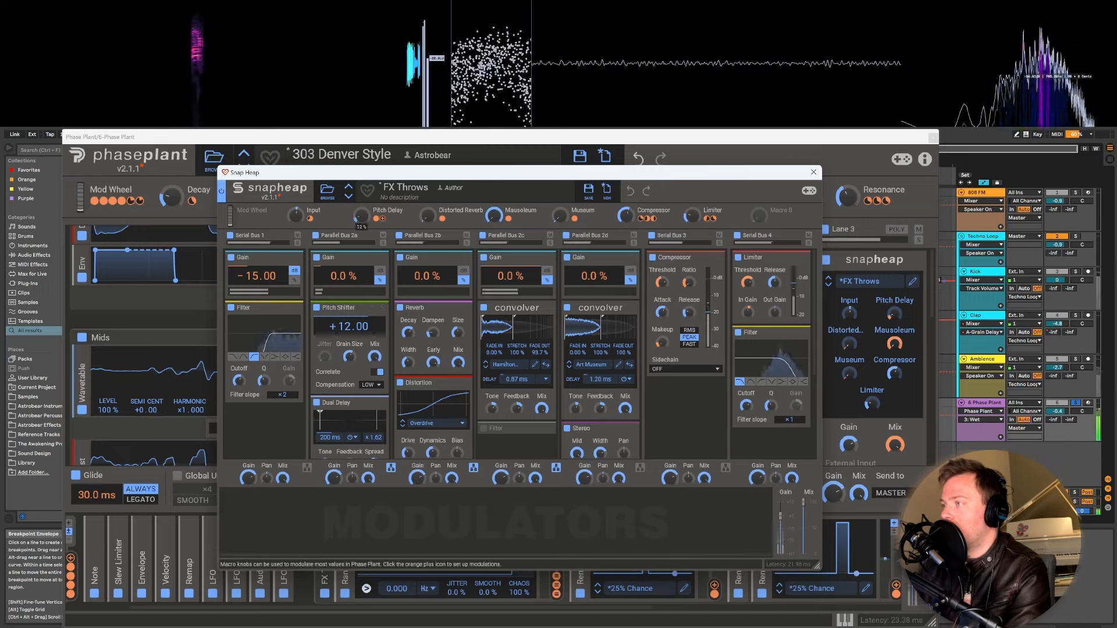
pyautogui.moveTo(361, 219); pyautogui.dragTo(361, 111)
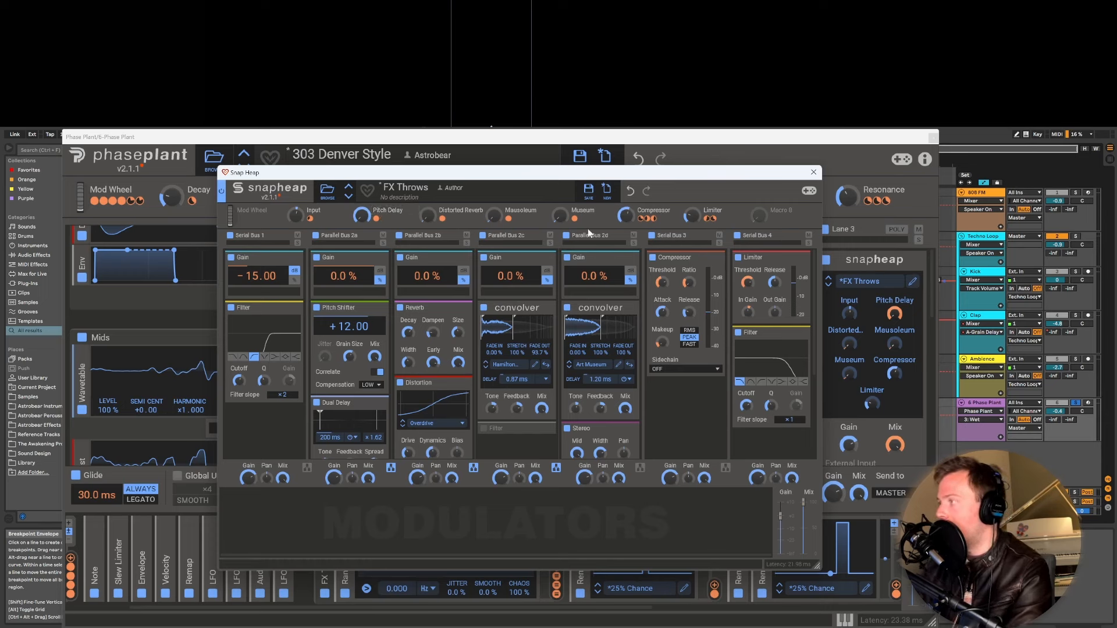
# Close the FX Throws editor and expand the collapsed Remap modulator to examine the chain of 25% Chance remaps feeding the Snap Heap macros.
pyautogui.click(813, 172)
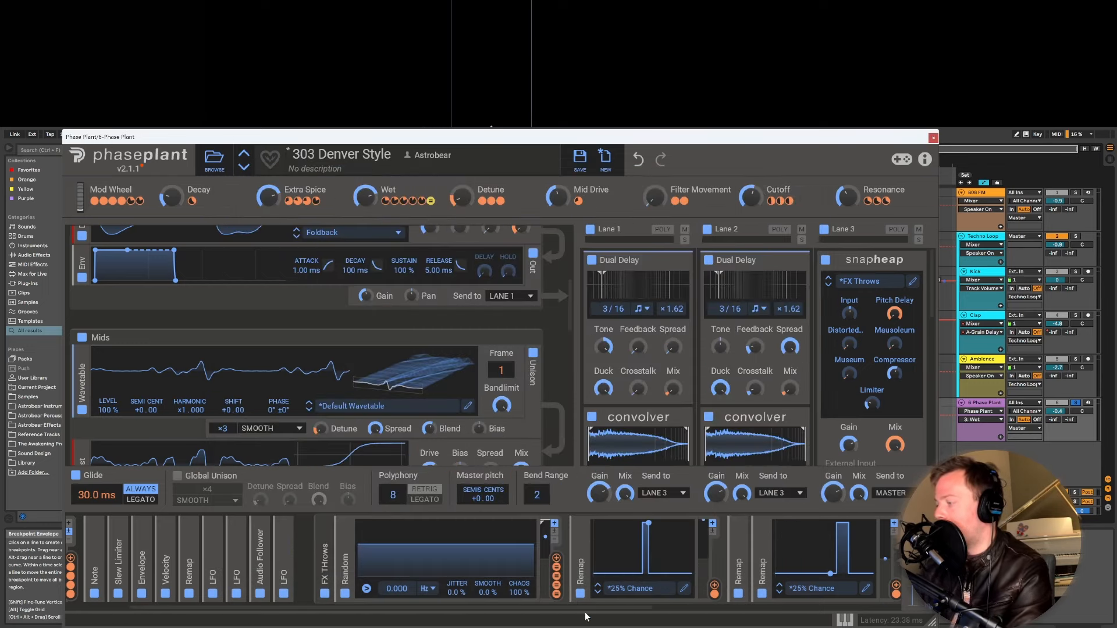
pyautogui.moveTo(585, 612); pyautogui.dragTo(706, 621)
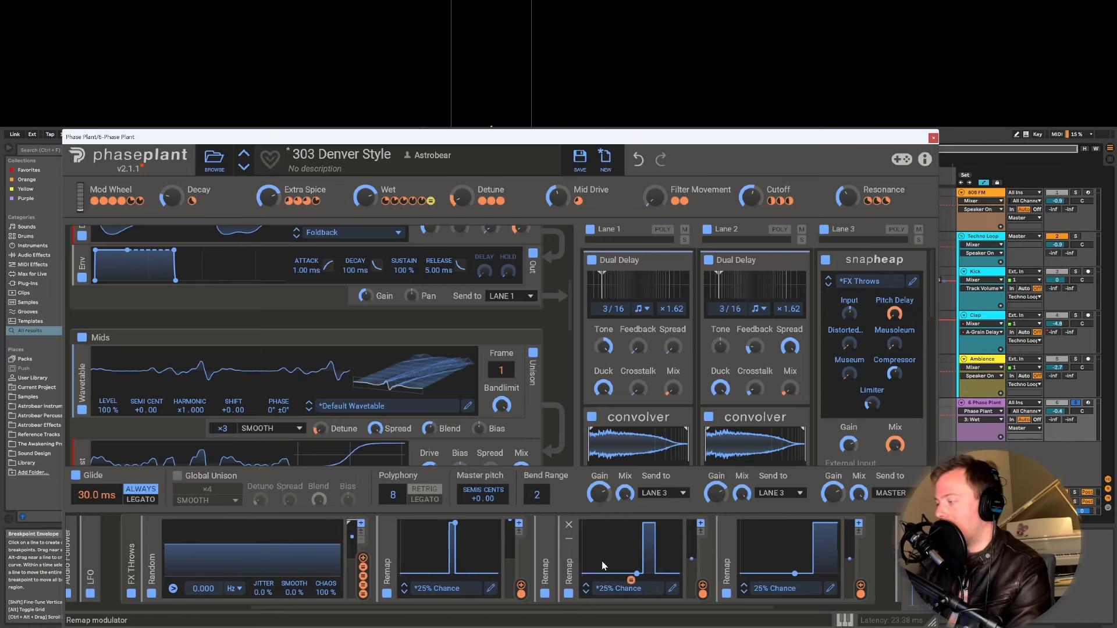
pyautogui.click(546, 535)
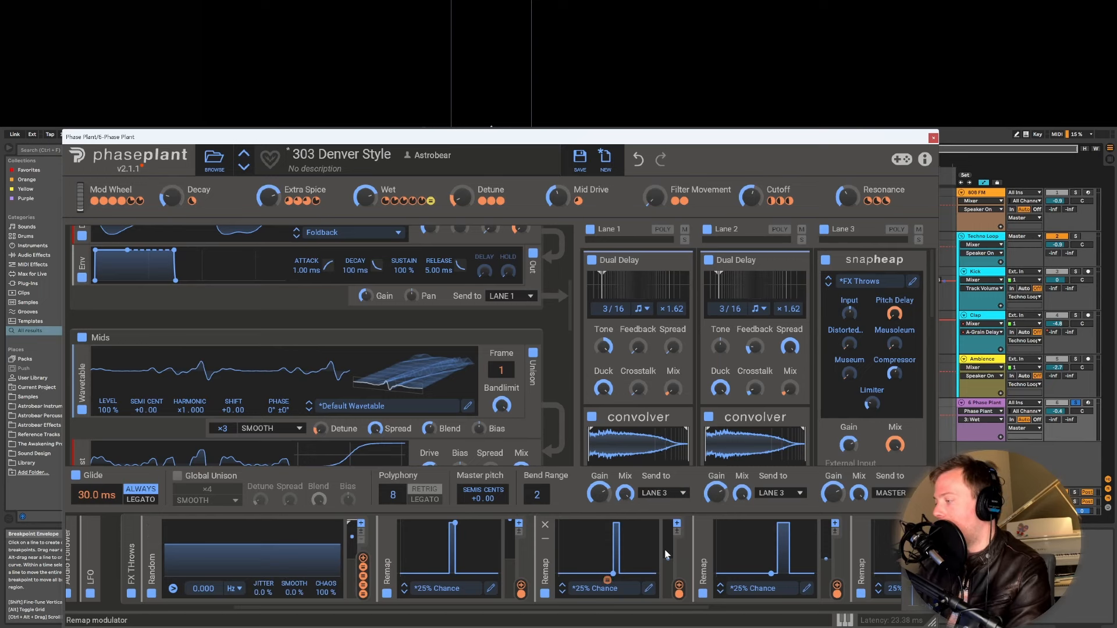
pyautogui.moveTo(630, 607); pyautogui.dragTo(735, 609)
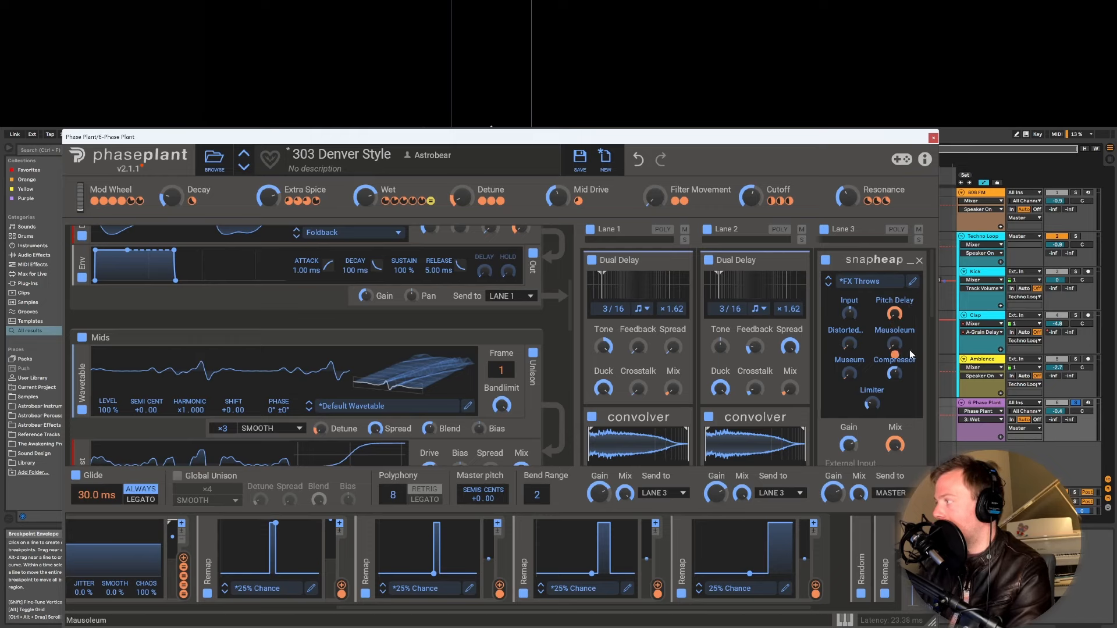
pyautogui.moveTo(850, 386)
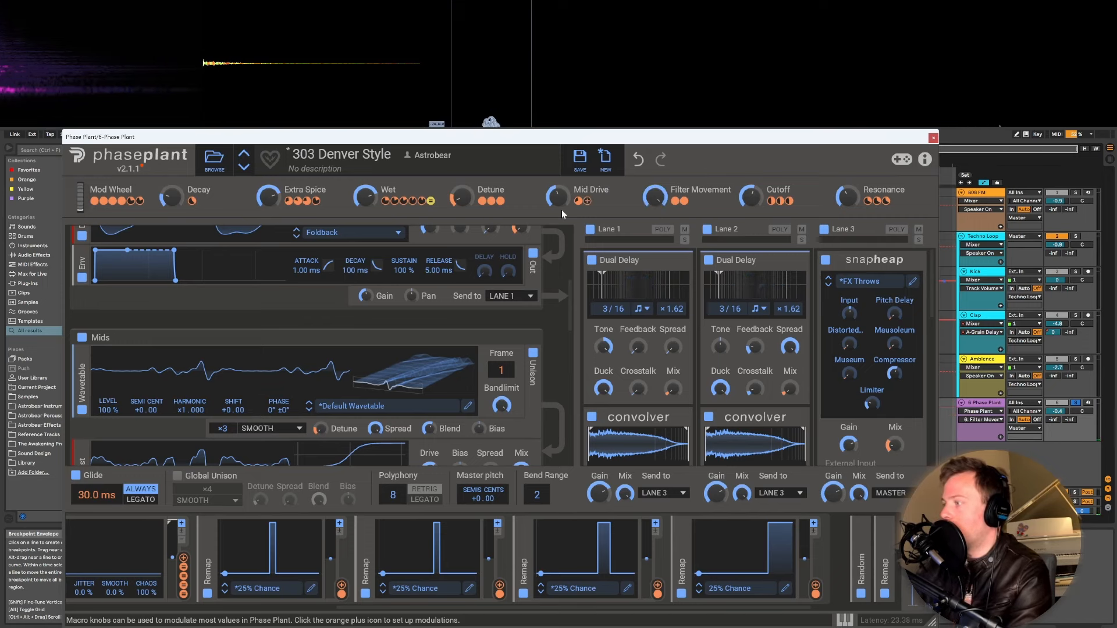
# Examine the modulation sources on the Lows filter cutoff and the targets of the Cutoff and Filter Movement macros.
pyautogui.scroll(-5, 407, 314)
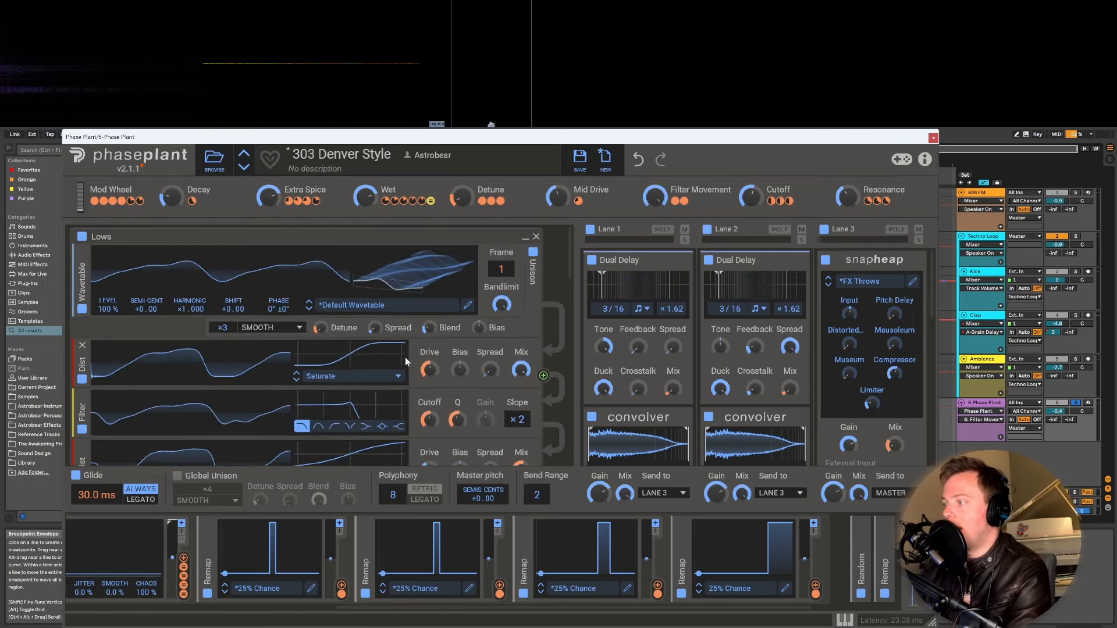
pyautogui.scroll(-1, 405, 356)
pyautogui.moveTo(424, 399)
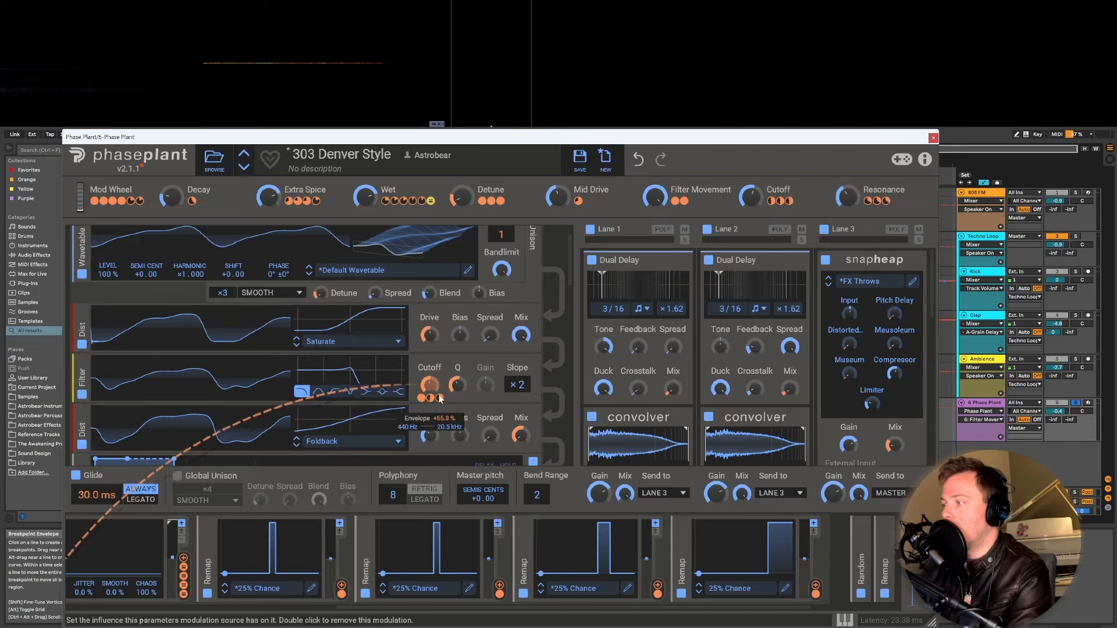
pyautogui.moveTo(773, 201)
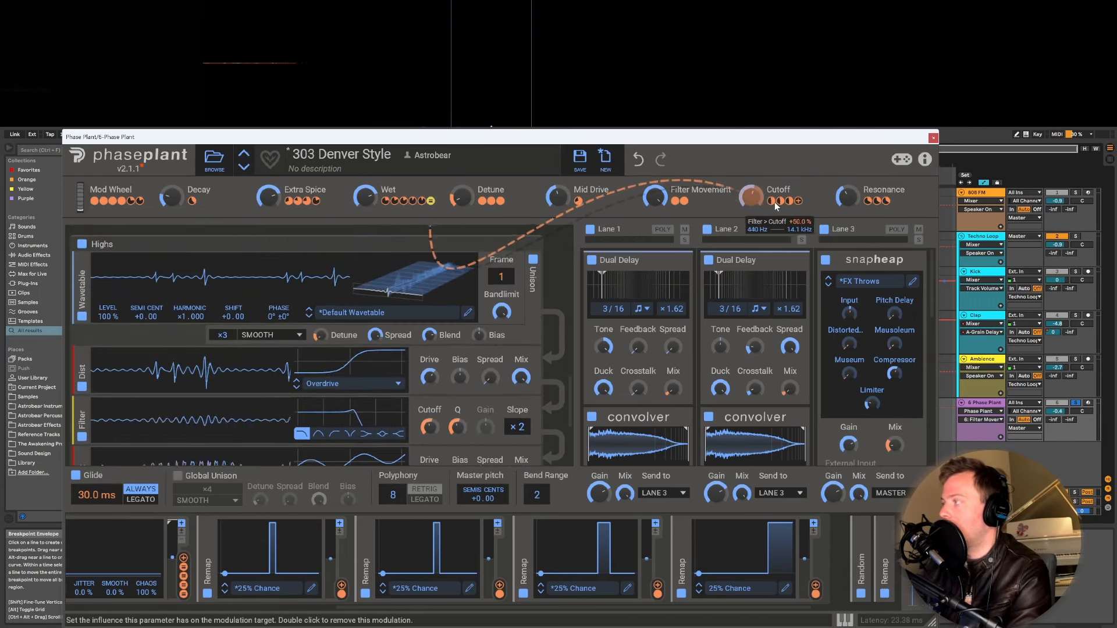
pyautogui.moveTo(680, 203)
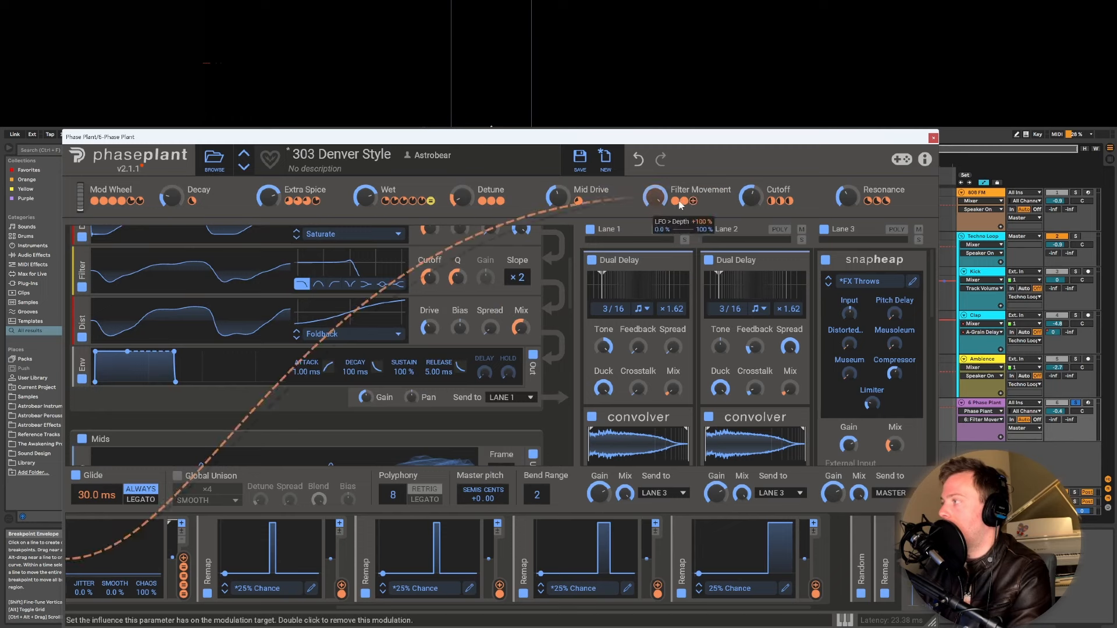
# Expand the two collapsed LFO modulators driven by the Filter Movement macro to show their Pyramid shapes.
pyautogui.moveTo(570, 606); pyautogui.dragTo(300, 608)
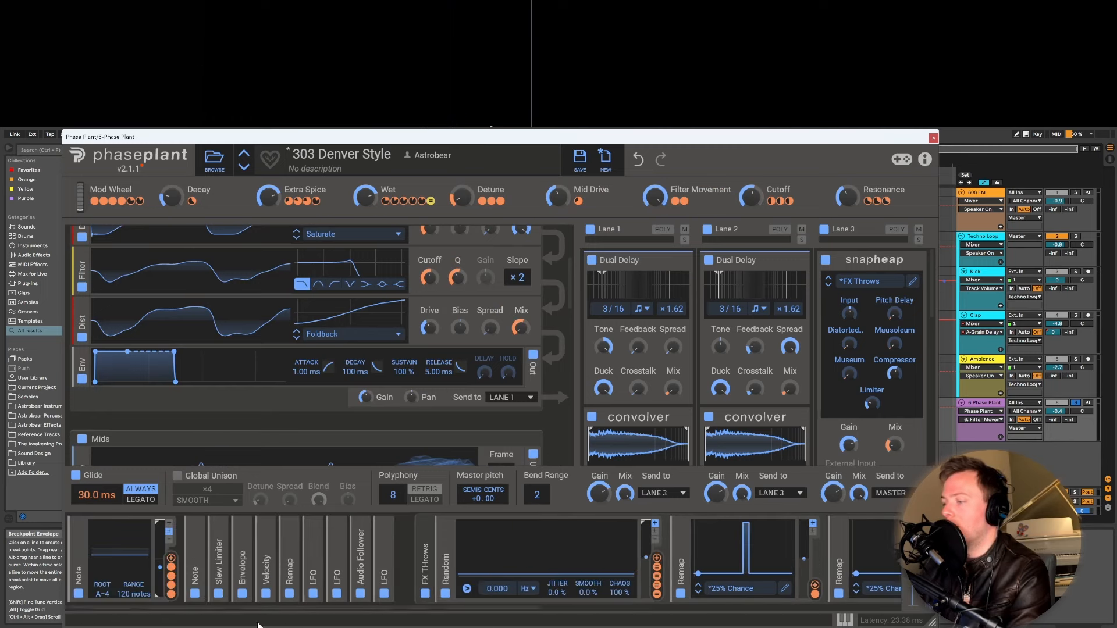
pyautogui.click(320, 541)
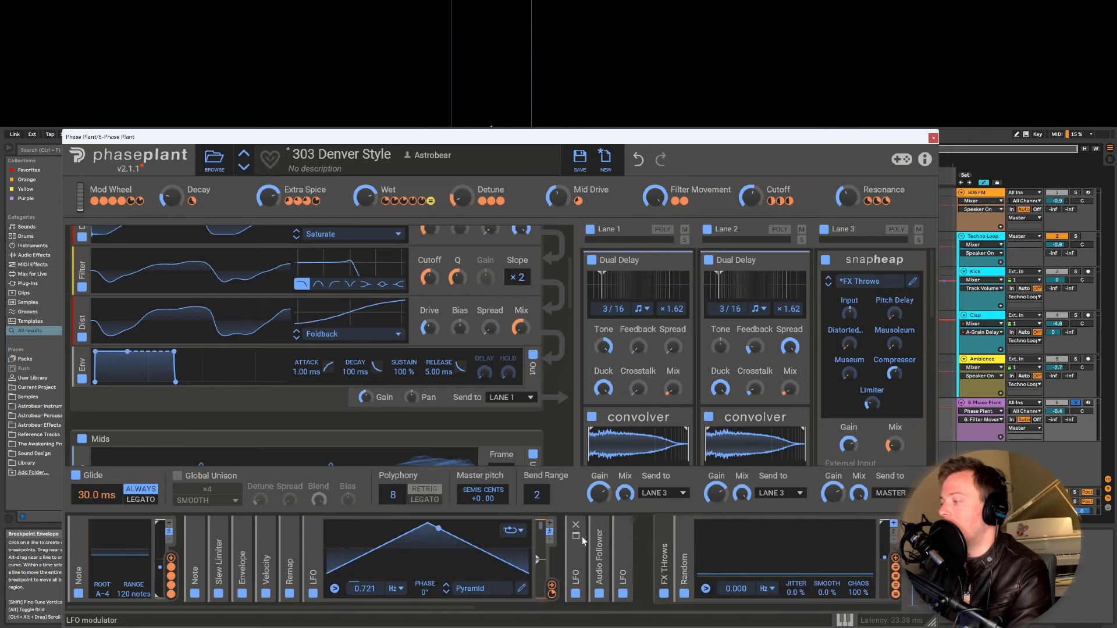
pyautogui.click(577, 538)
# Examine how the LFOs move the filters between the distortions in the Lows, Mids and Highs generator groups.
pyautogui.scroll(-8, 452, 316)
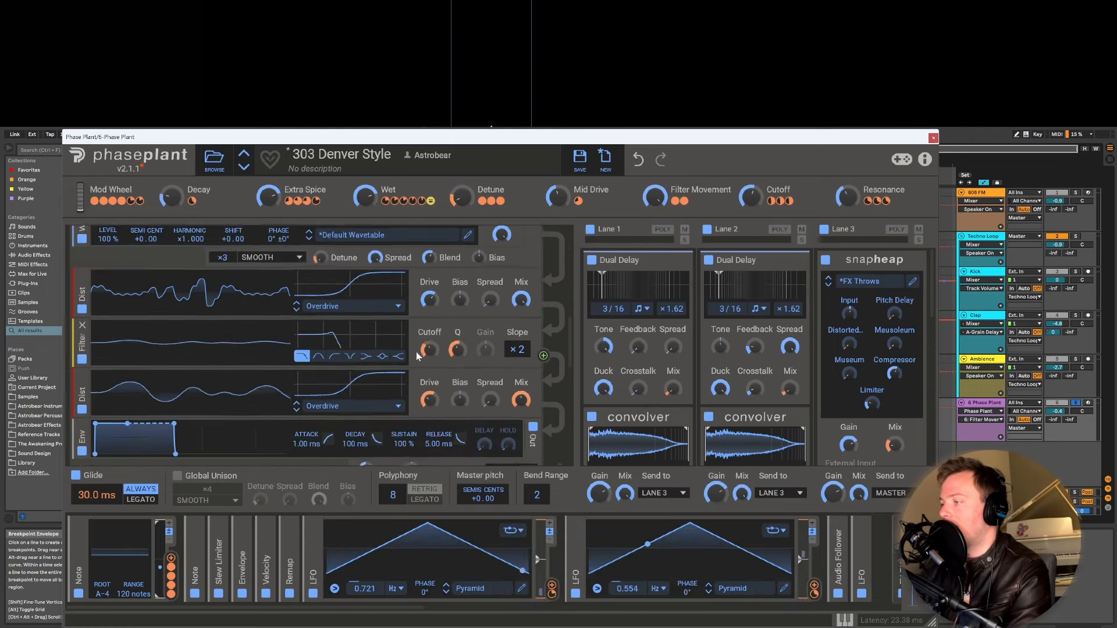
pyautogui.scroll(10, 453, 316)
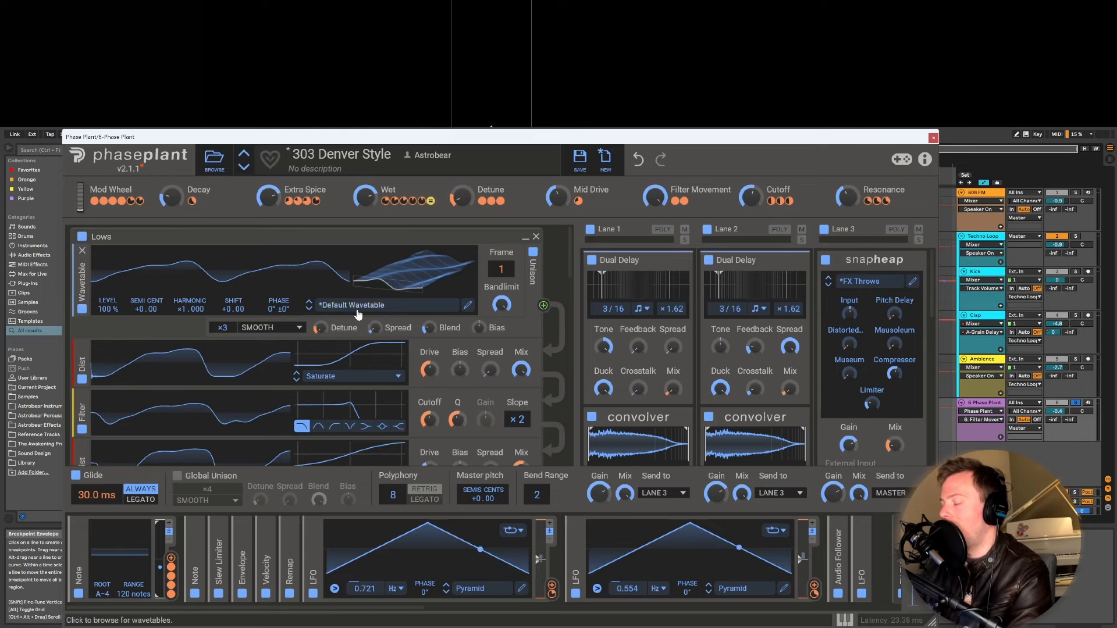
pyautogui.scroll(-3, 384, 356)
pyautogui.scroll(4, 361, 358)
pyautogui.scroll(-3, 384, 351)
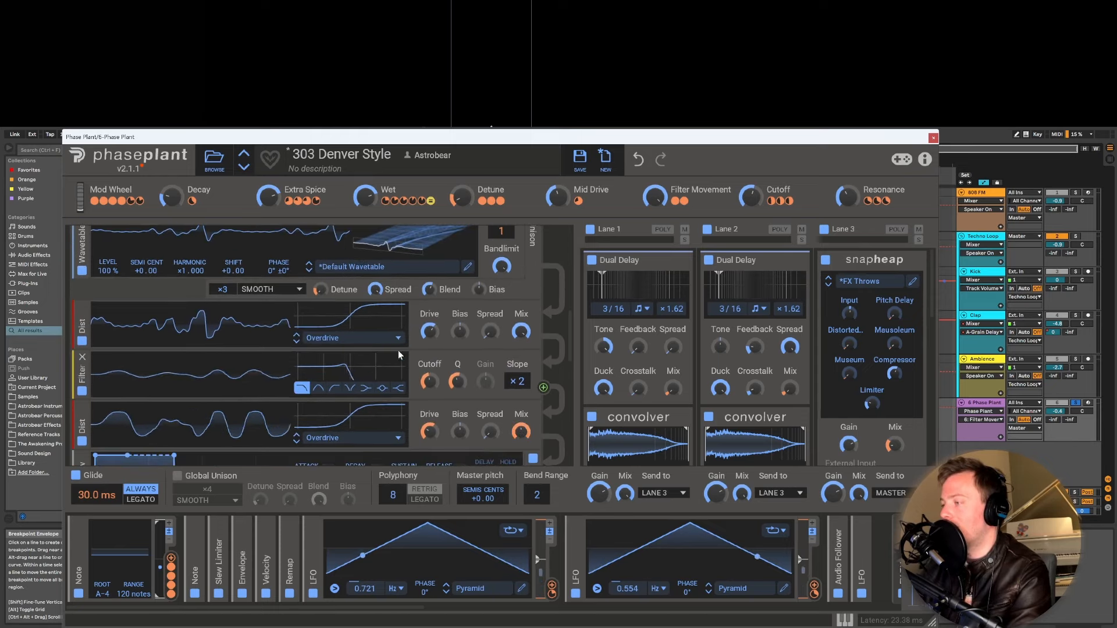
pyautogui.scroll(3, 377, 323)
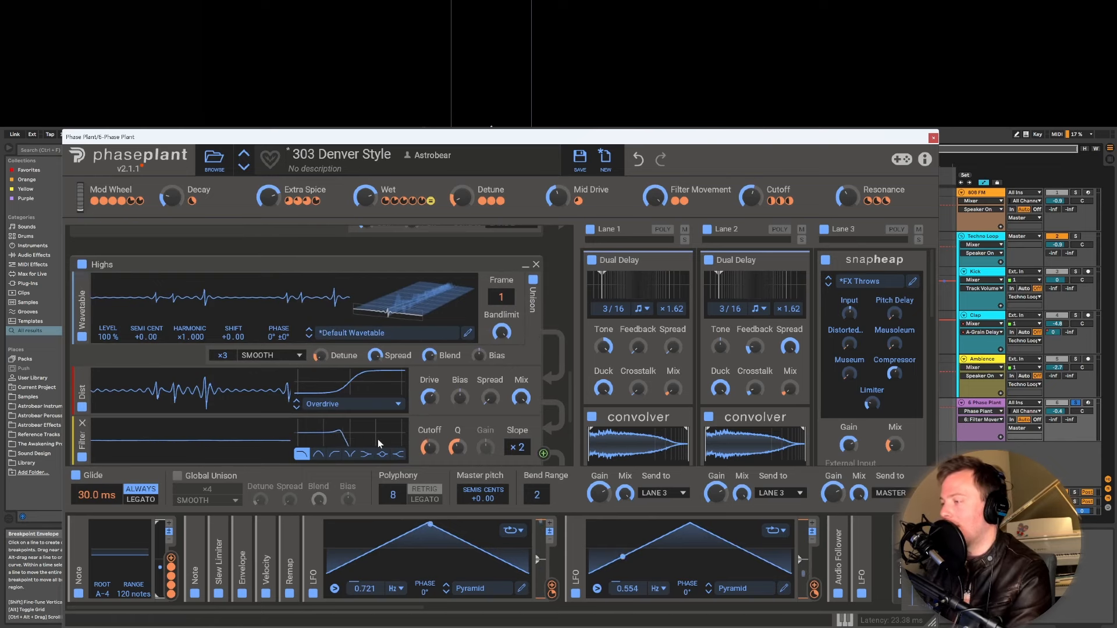
pyautogui.scroll(-3, 444, 328)
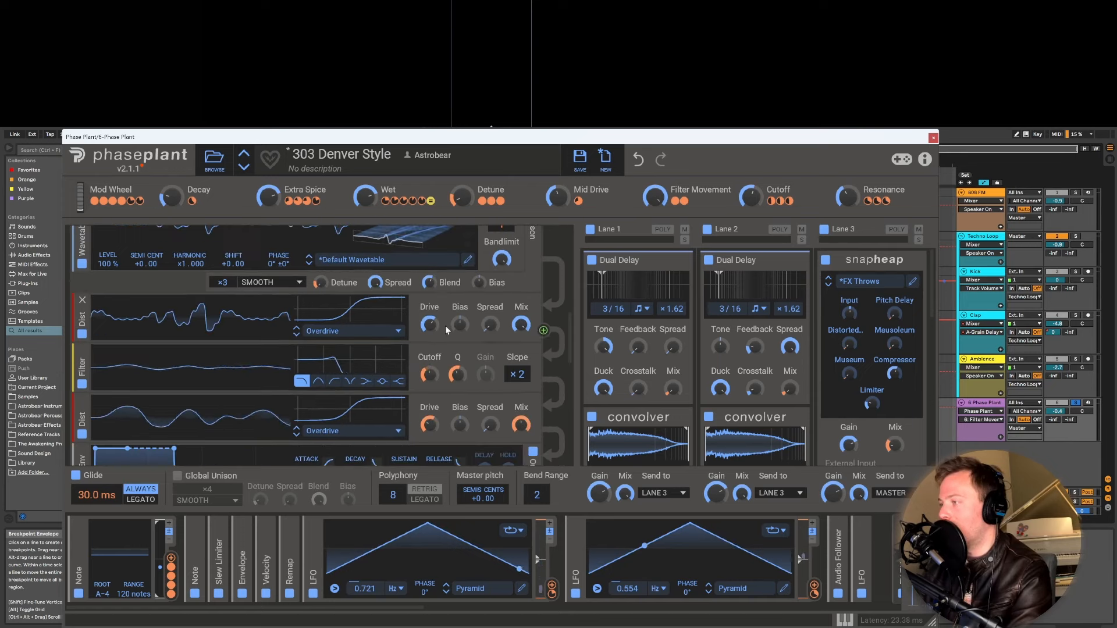
pyautogui.scroll(-5, 445, 325)
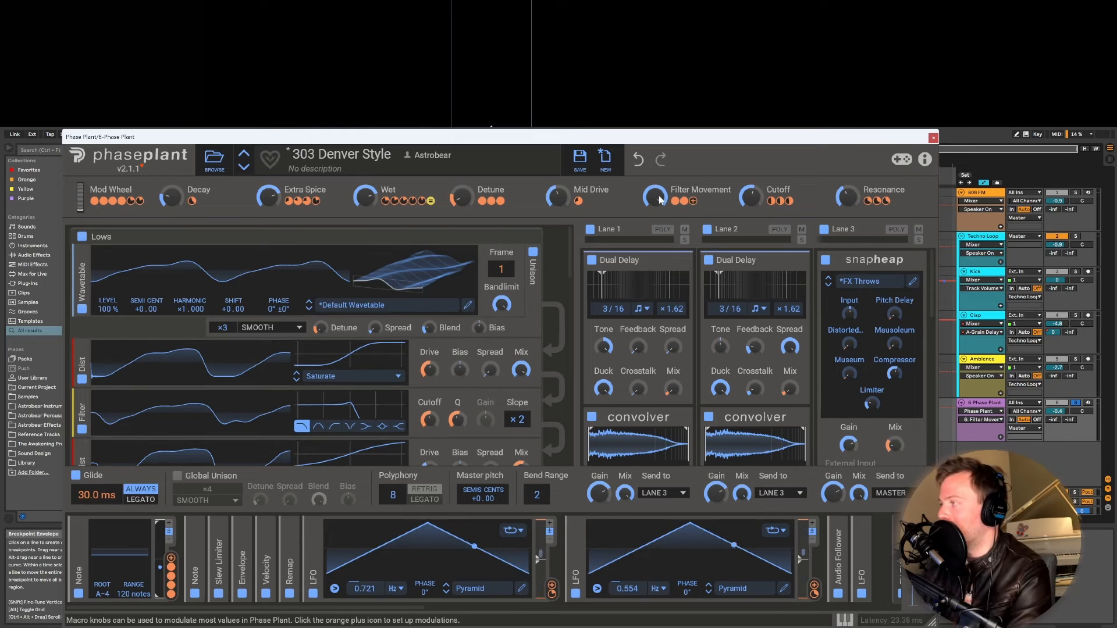
# Audition the pattern while varying the Resonance, Filter Movement and Cutoff macros, and stop playback.
pyautogui.press('space')
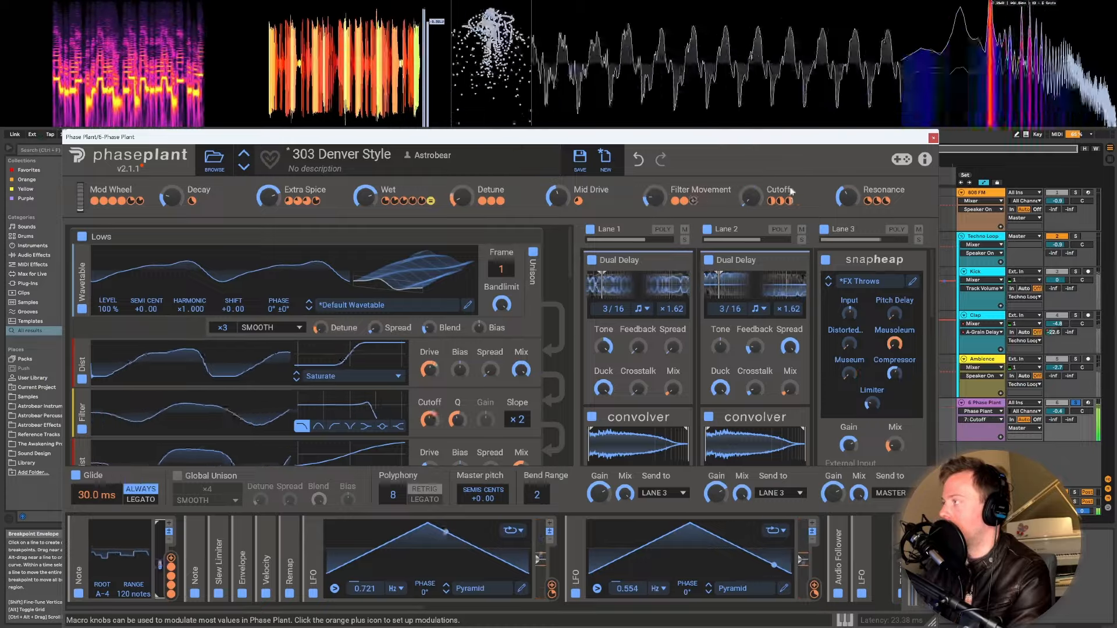
pyautogui.click(847, 197)
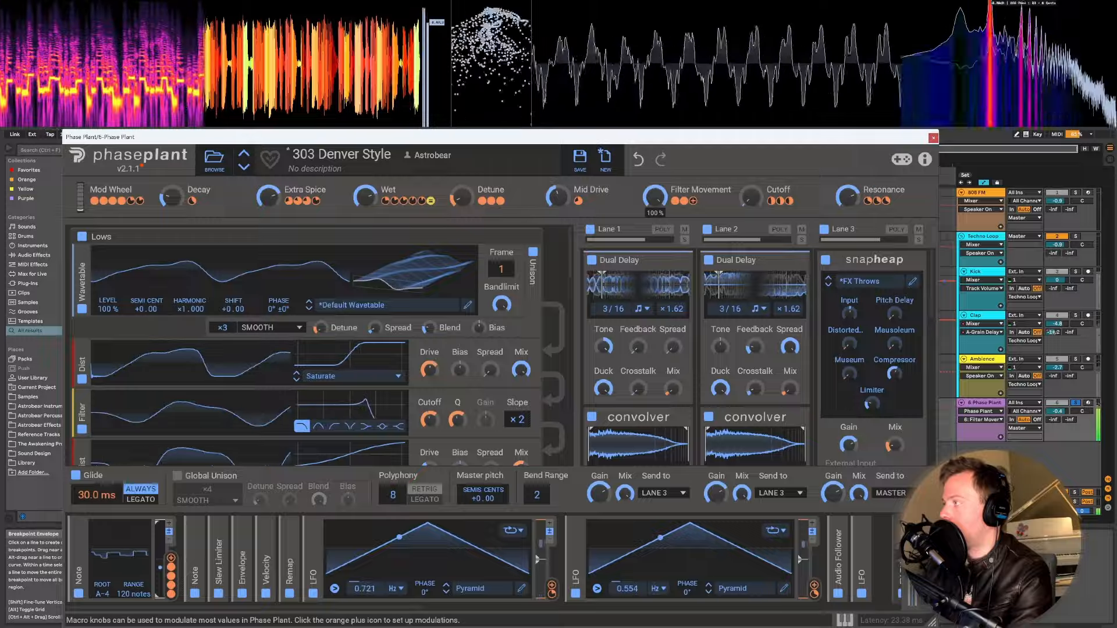
pyautogui.moveTo(655, 196); pyautogui.dragTo(655, 219)
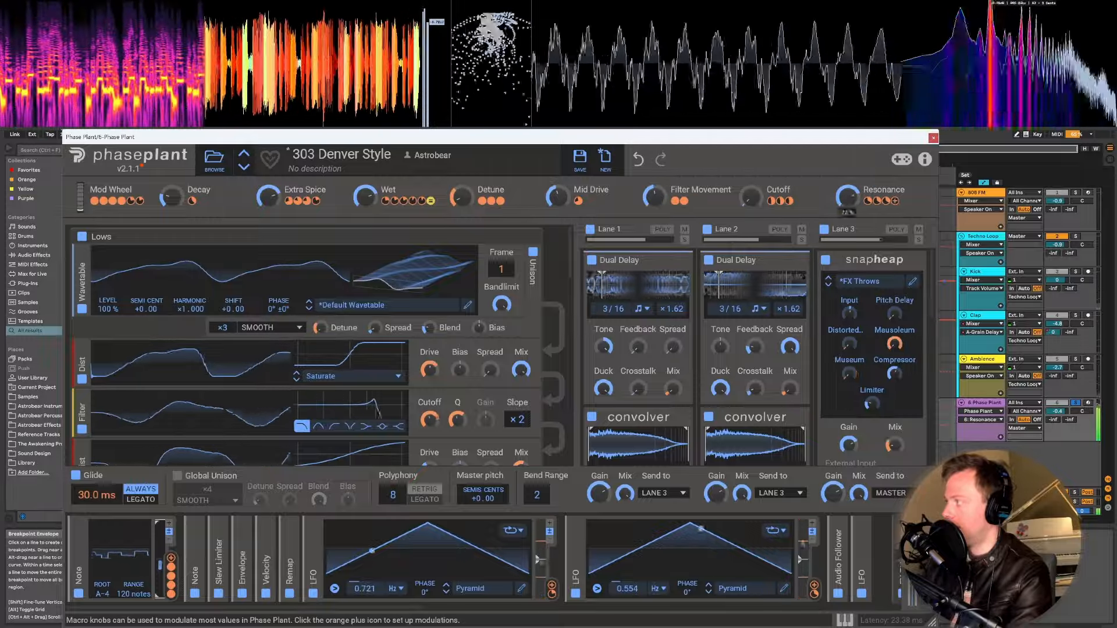
pyautogui.moveTo(750, 196); pyautogui.dragTo(751, 161)
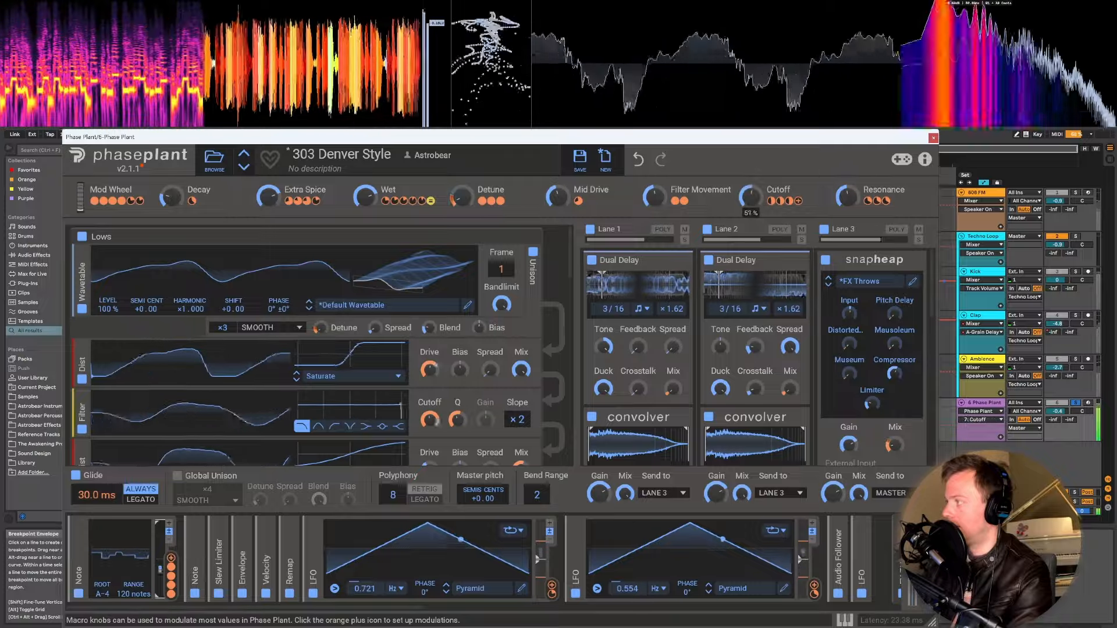
pyautogui.press('space')
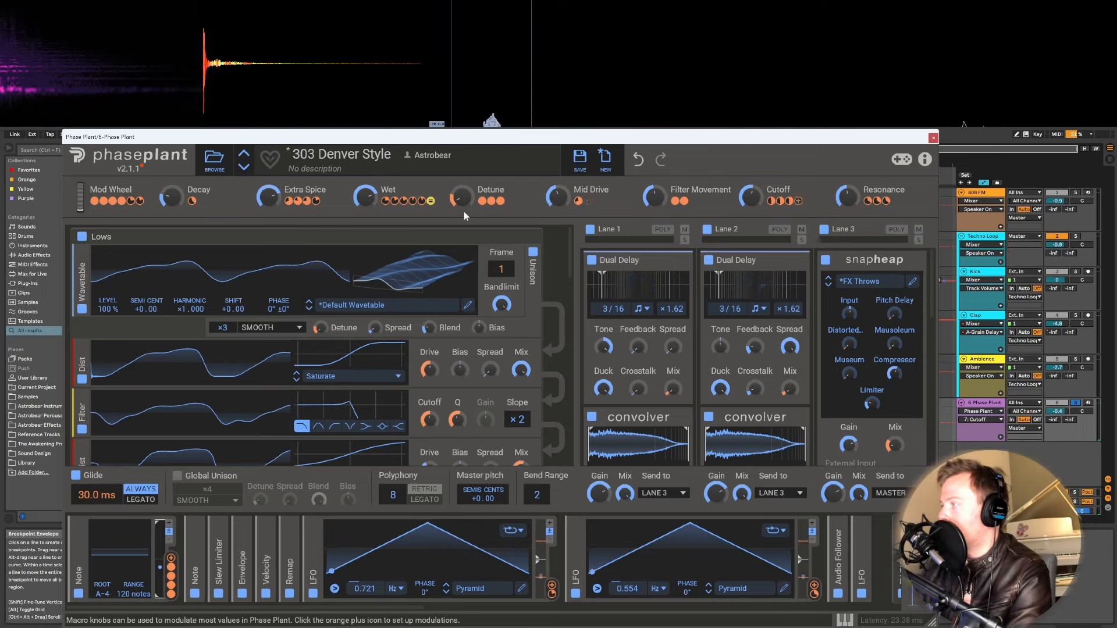
# Look through the generator stack, and collapse and re-expand the Lows group.
pyautogui.scroll(-3, 540, 352)
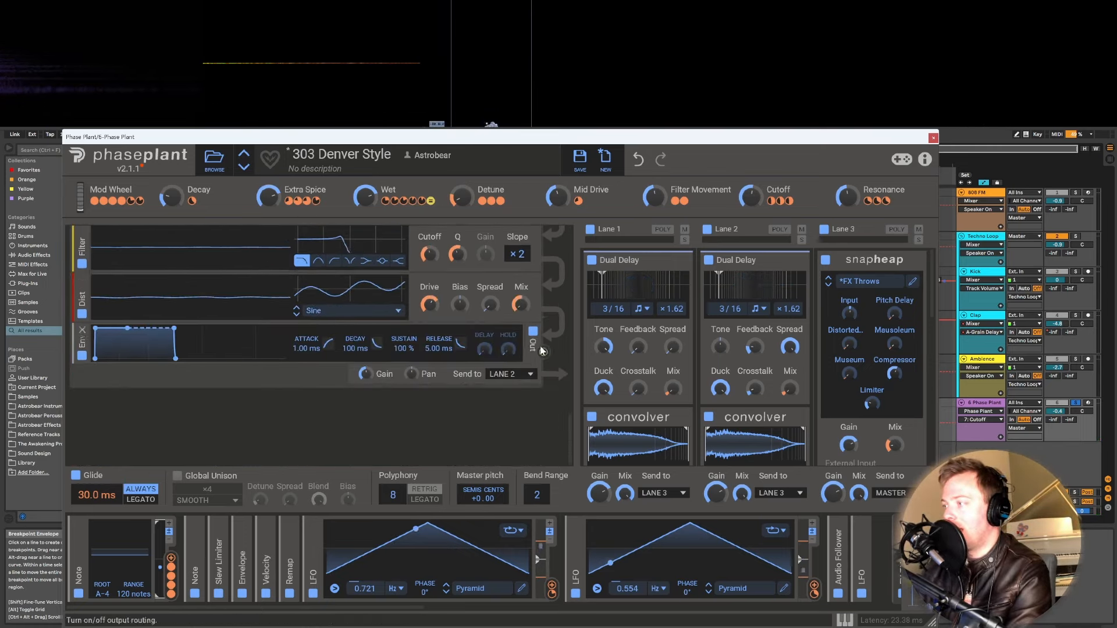
pyautogui.scroll(4, 547, 334)
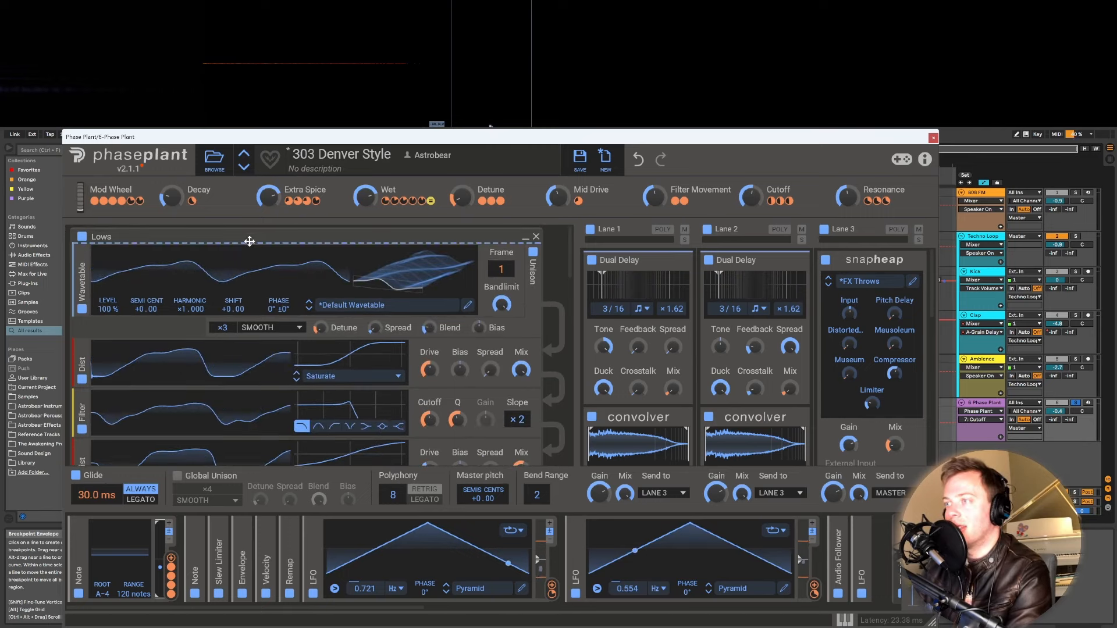
pyautogui.click(526, 239)
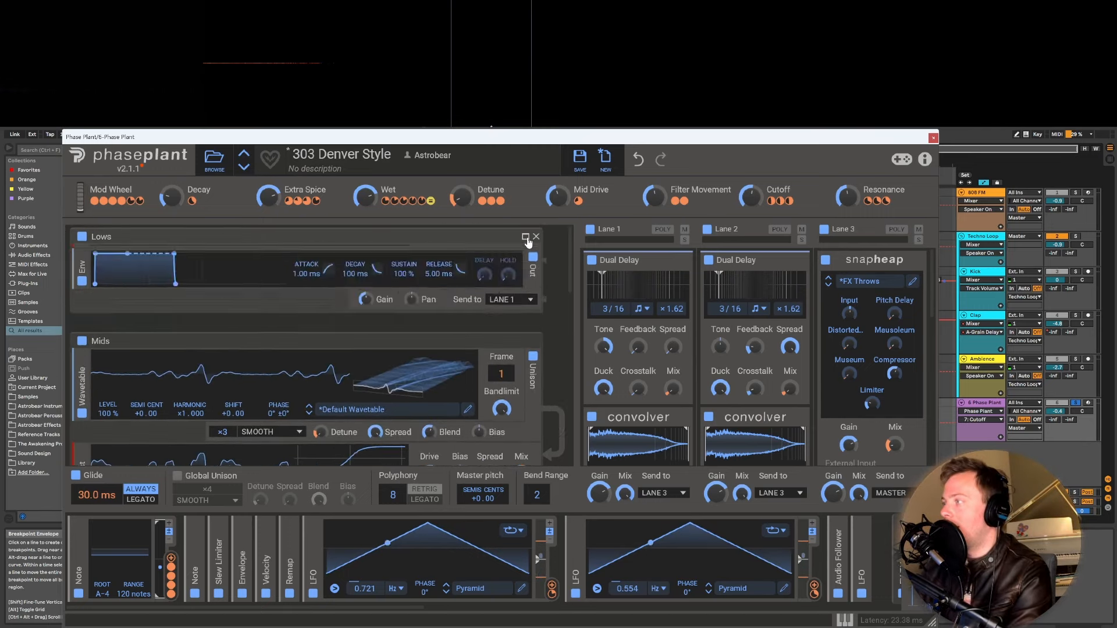
pyautogui.click(526, 239)
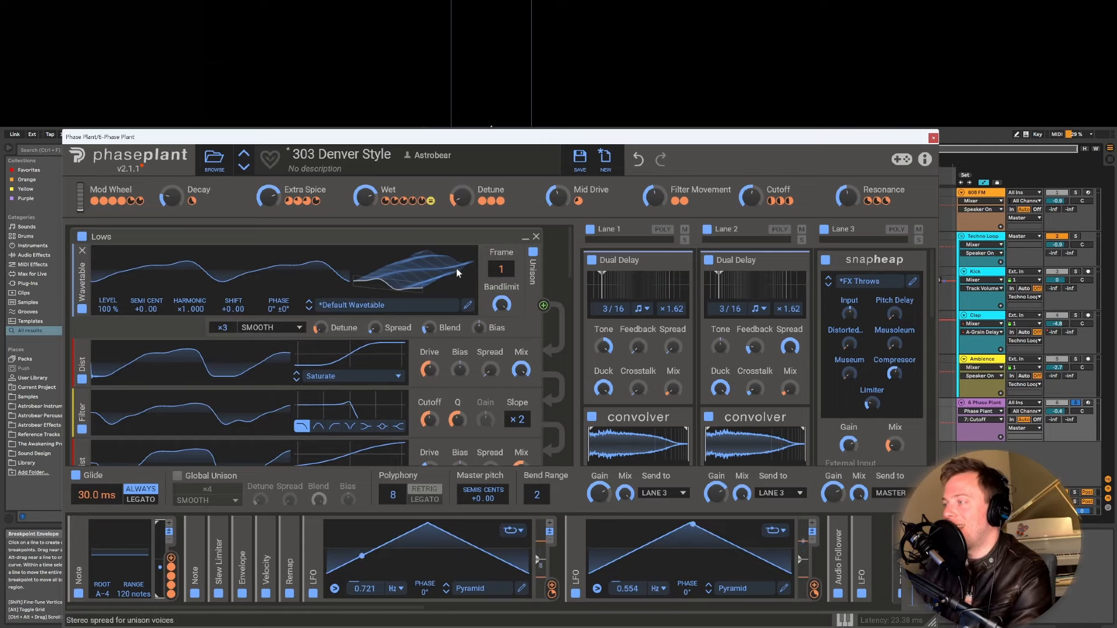
# Move the Mod Wheel and examine its influence on the Detune and Wet macros.
pyautogui.moveTo(80, 211); pyautogui.dragTo(106, 234)
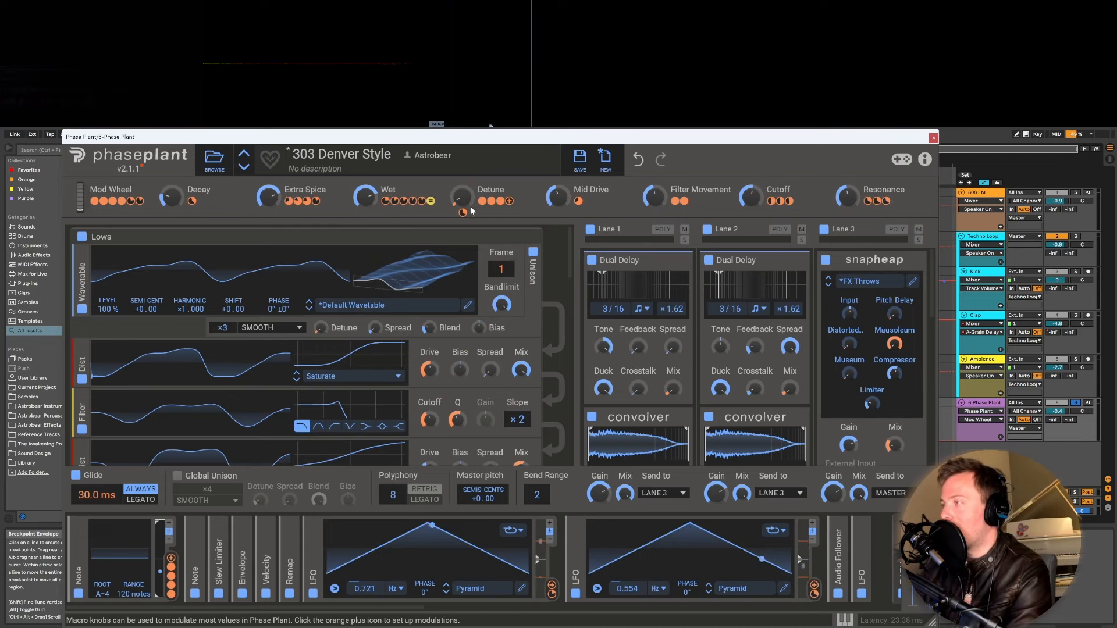
pyautogui.moveTo(421, 202)
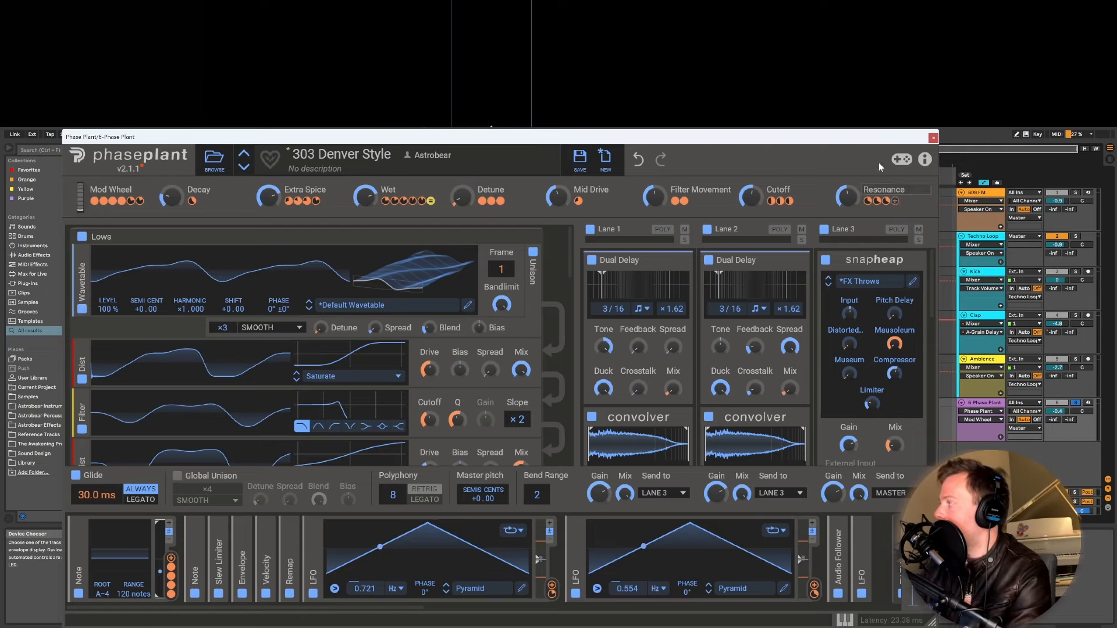
# Move the plugin window aside to activate all the arrangement's tracks, start playback, and move the window back up.
pyautogui.moveTo(879, 141); pyautogui.dragTo(823, 406)
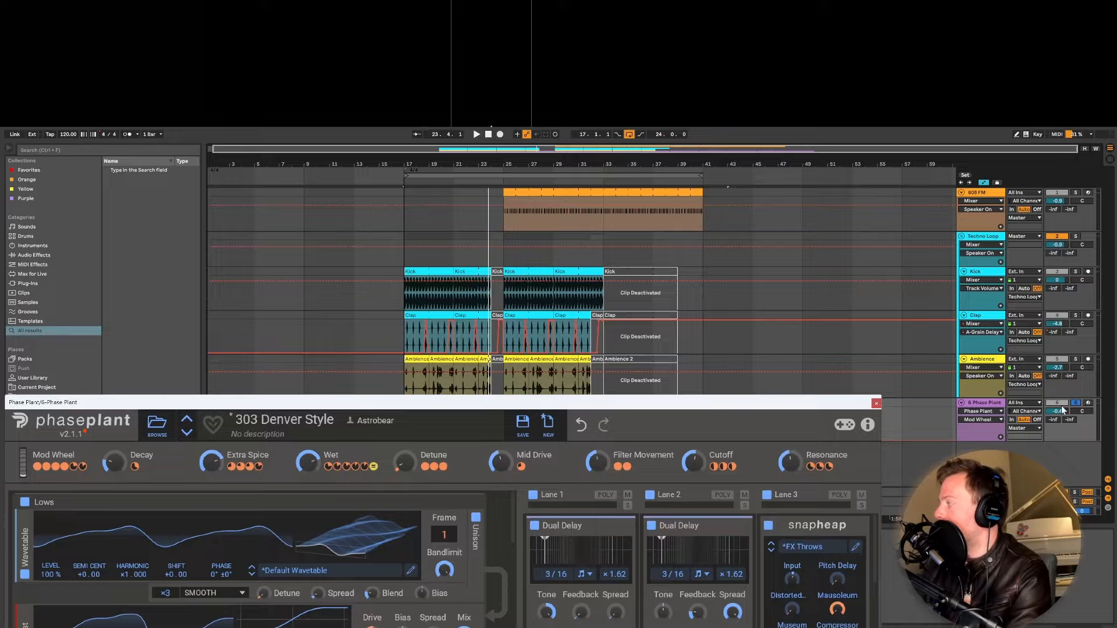
pyautogui.press('space')
pyautogui.moveTo(734, 402); pyautogui.dragTo(746, 145)
# Sweep the Mod Wheel up repeatedly while the full arrangement plays, and inspect its modulation targets.
pyautogui.moveTo(124, 203); pyautogui.dragTo(137, 129)
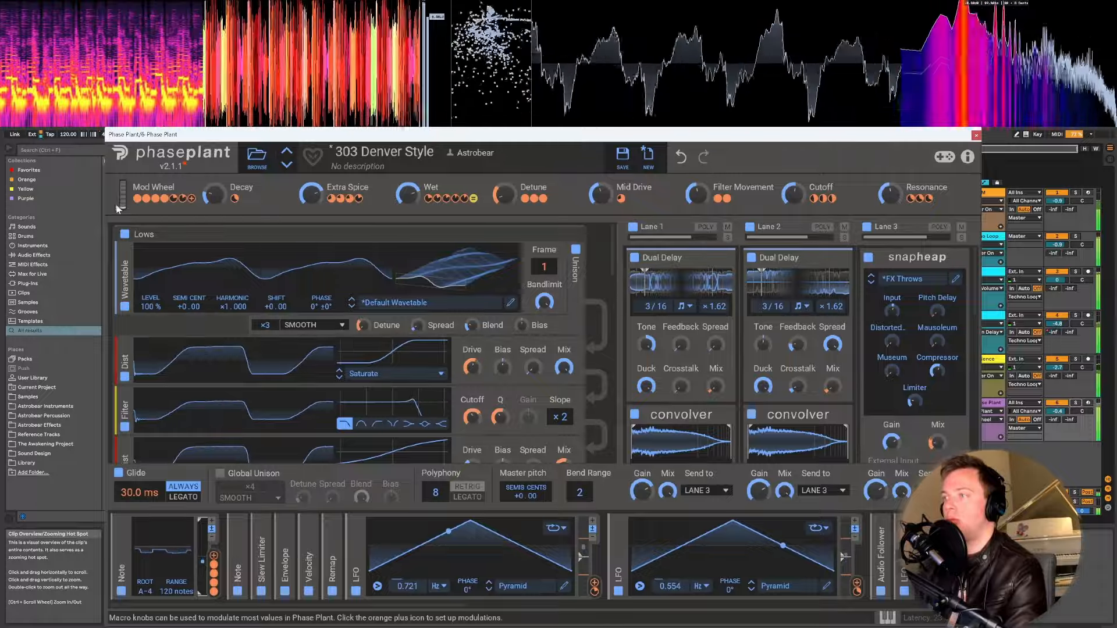
pyautogui.moveTo(122, 203); pyautogui.dragTo(142, 137)
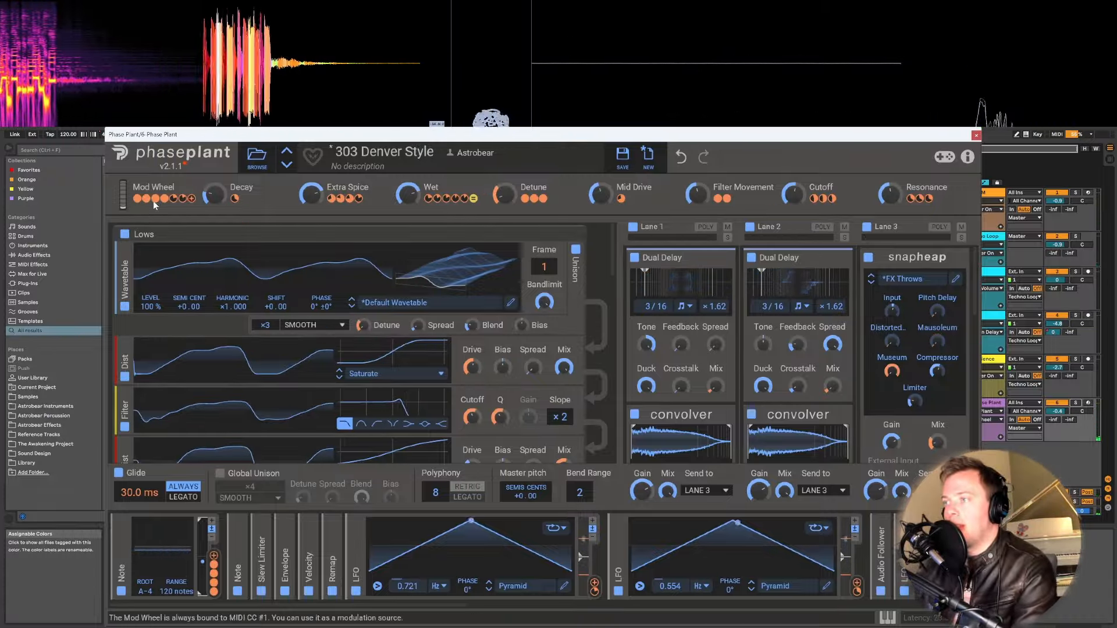
pyautogui.moveTo(138, 198)
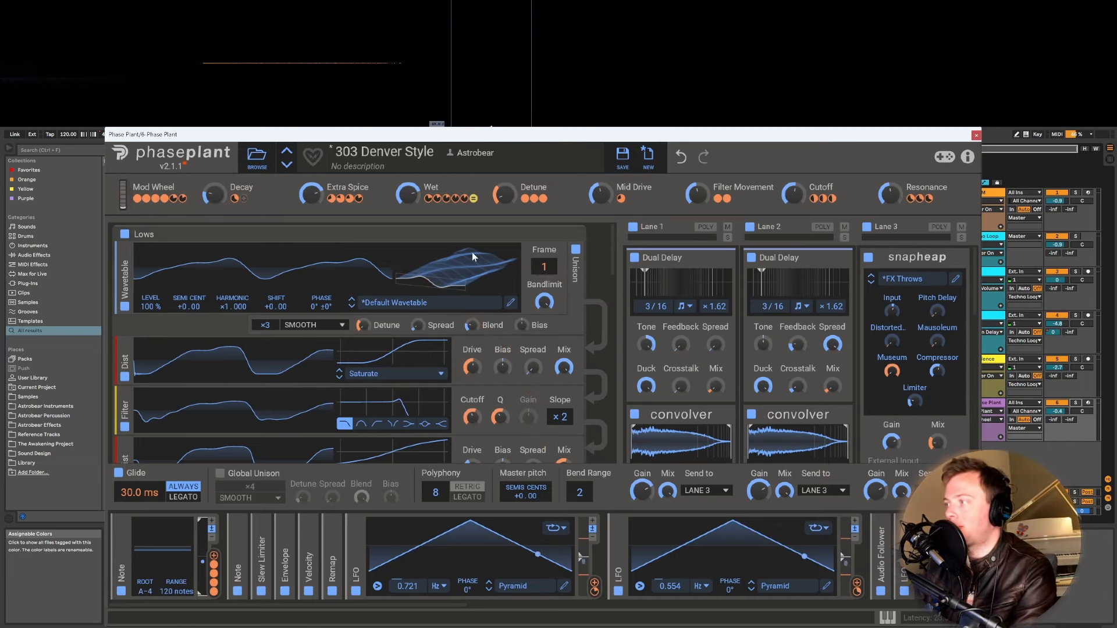
# Open the Lows wavetable in the Wavetable Editor and try the Disperse effect on it.
pyautogui.click(510, 303)
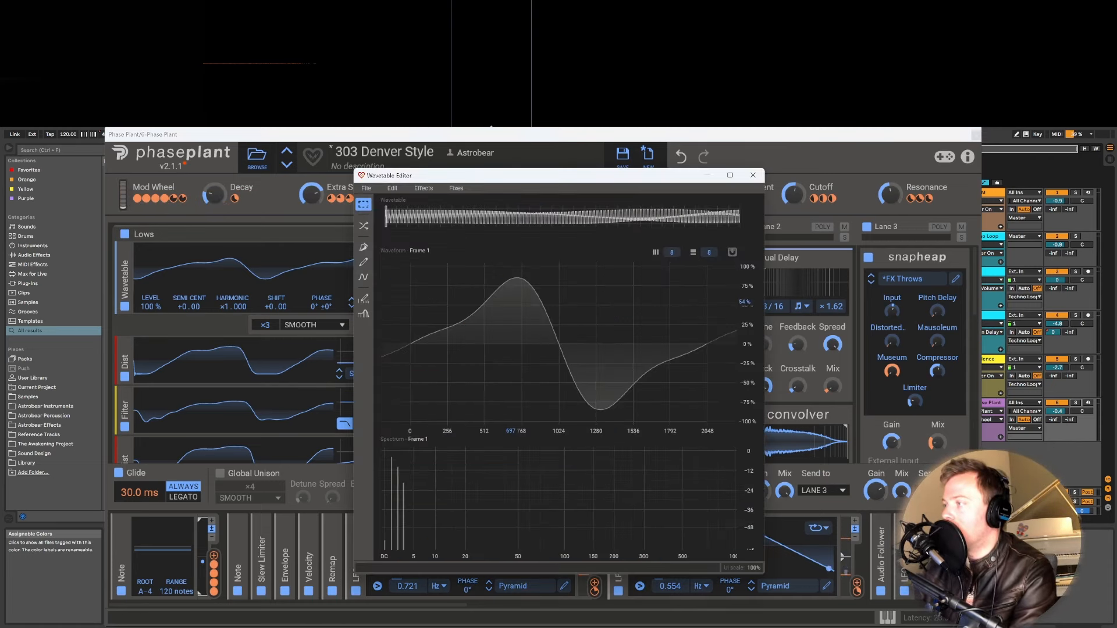
pyautogui.moveTo(396, 216)
pyautogui.mouseDown()
pyautogui.moveTo(579, 219)
pyautogui.moveTo(385, 217)
pyautogui.mouseUp()
pyautogui.click(418, 189)
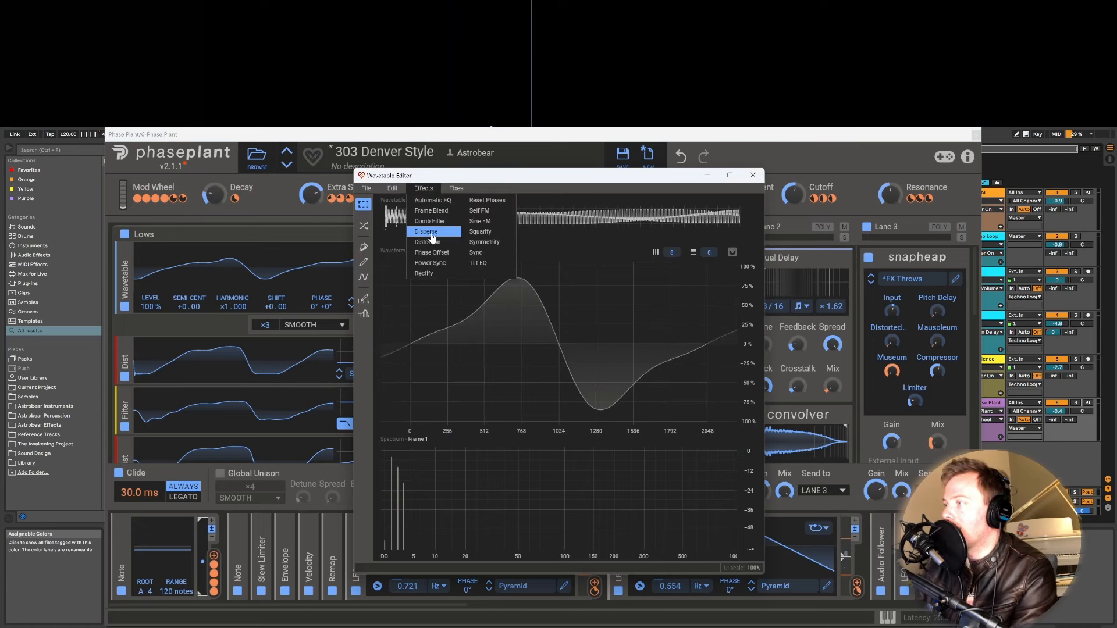
pyautogui.click(431, 232)
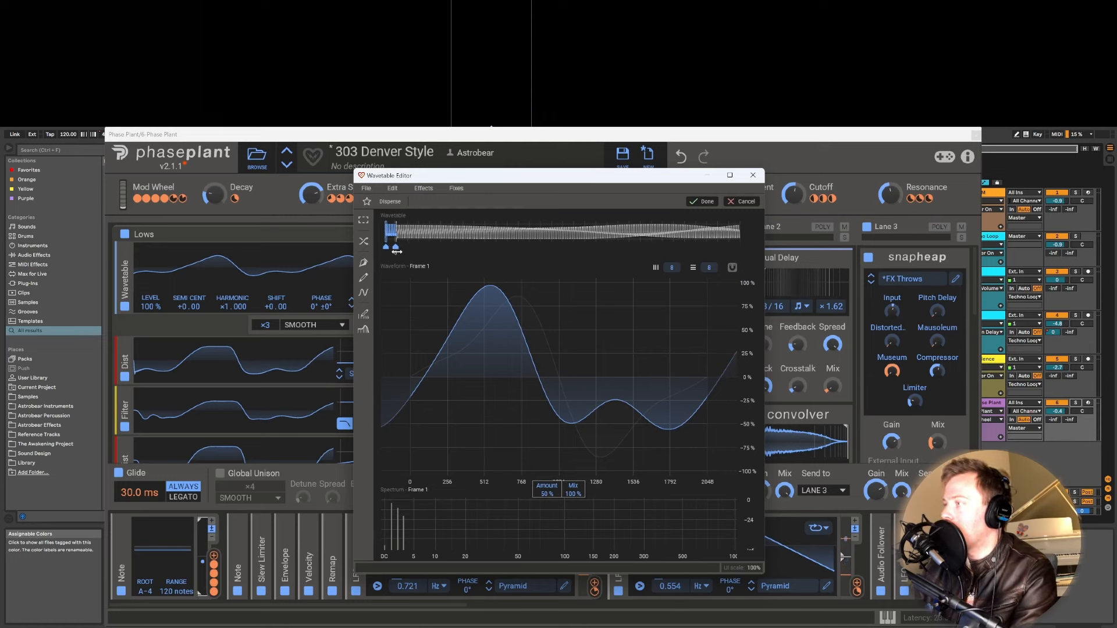
# Extend the Disperse range to frame 256, compare the first and last frames, and close the editor without applying the effect.
pyautogui.moveTo(396, 251); pyautogui.dragTo(788, 257)
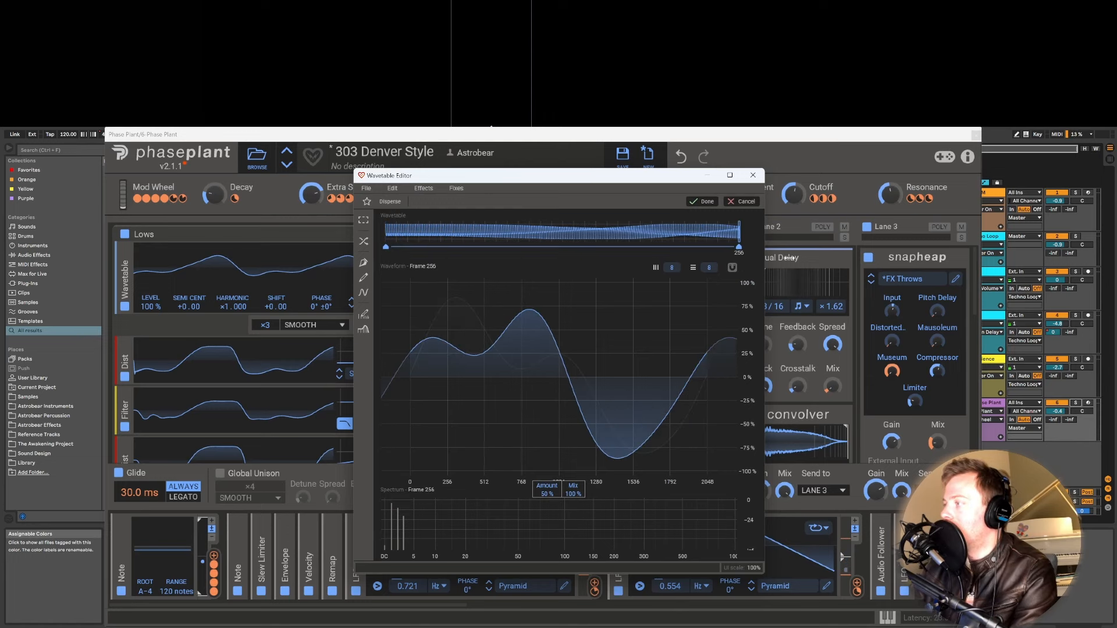
pyautogui.doubleClick(546, 493)
pyautogui.click(385, 249)
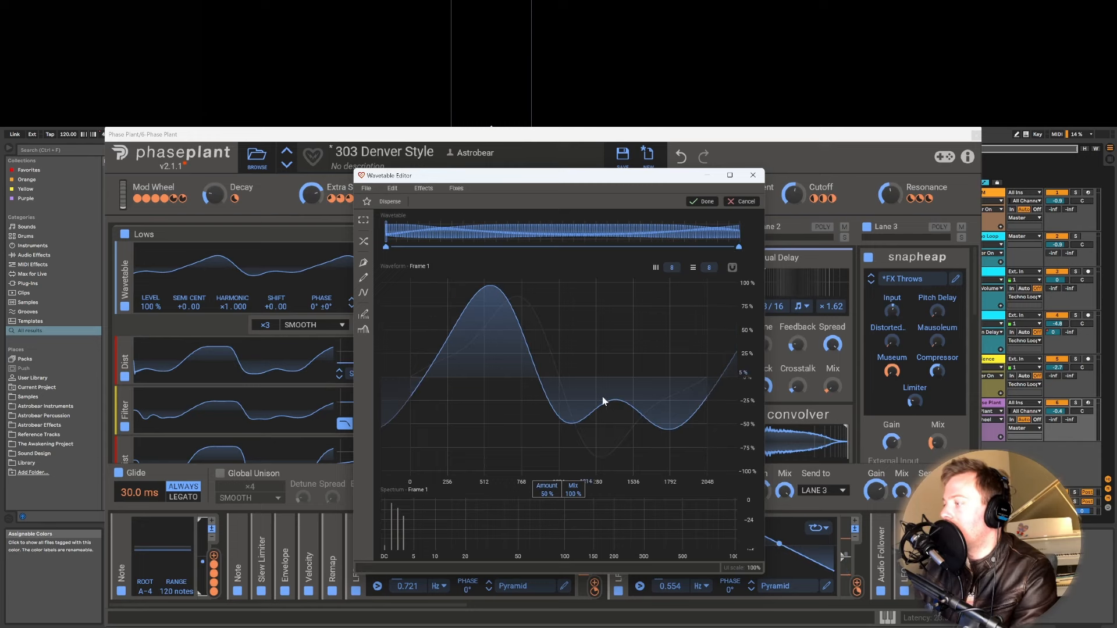
pyautogui.moveTo(735, 246); pyautogui.dragTo(738, 247)
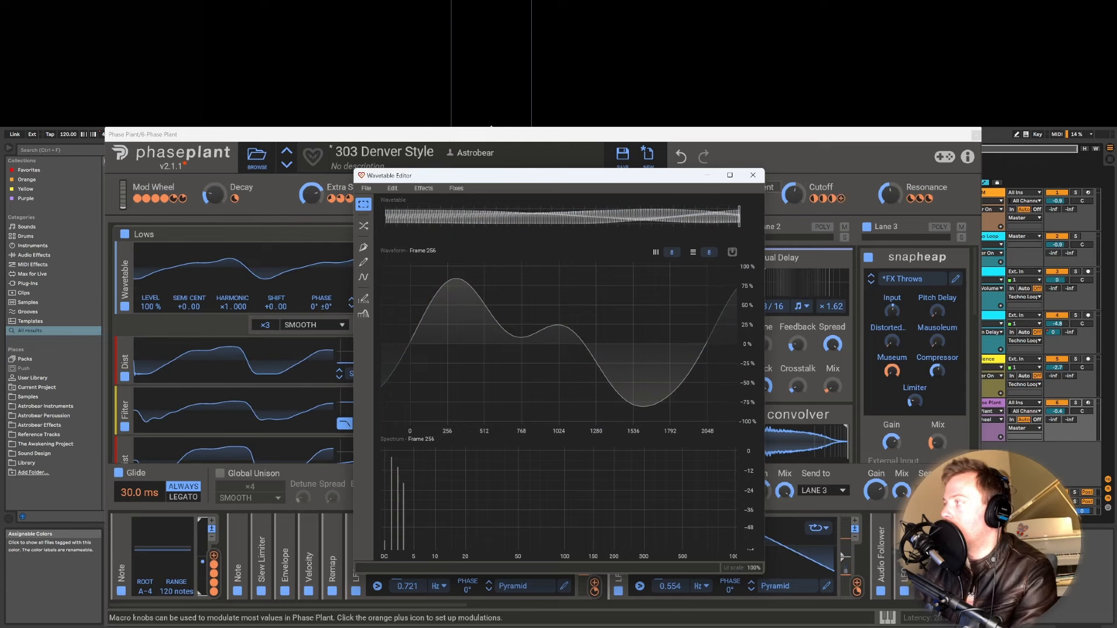
pyautogui.click(753, 175)
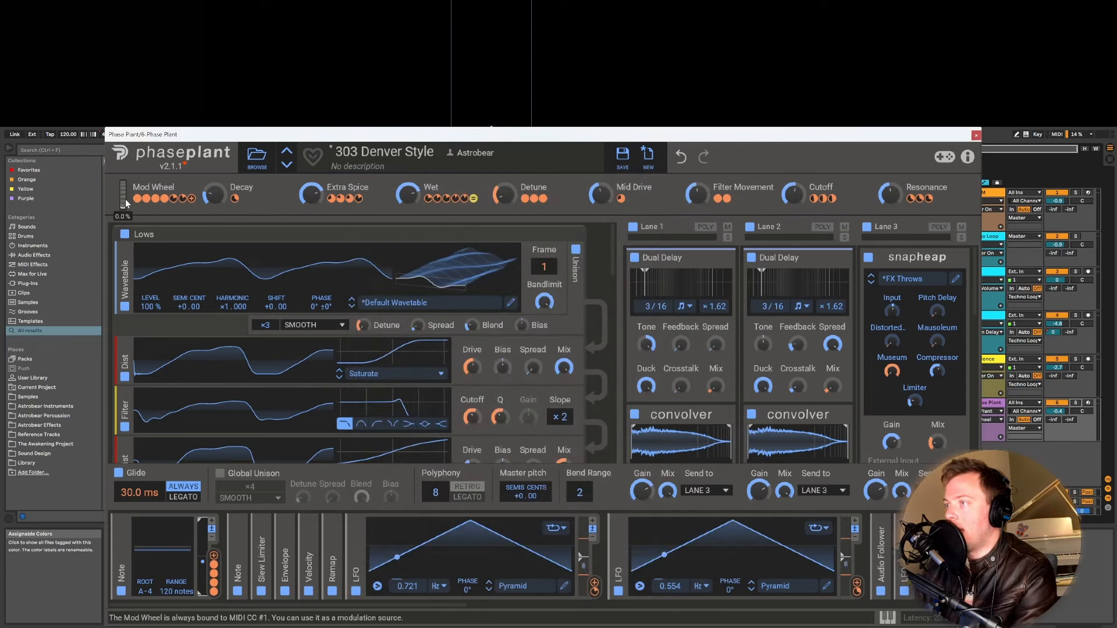
# Move the Mod Wheel, return it to 0%, and play the arrangement.
pyautogui.moveTo(125, 199); pyautogui.dragTo(176, 222)
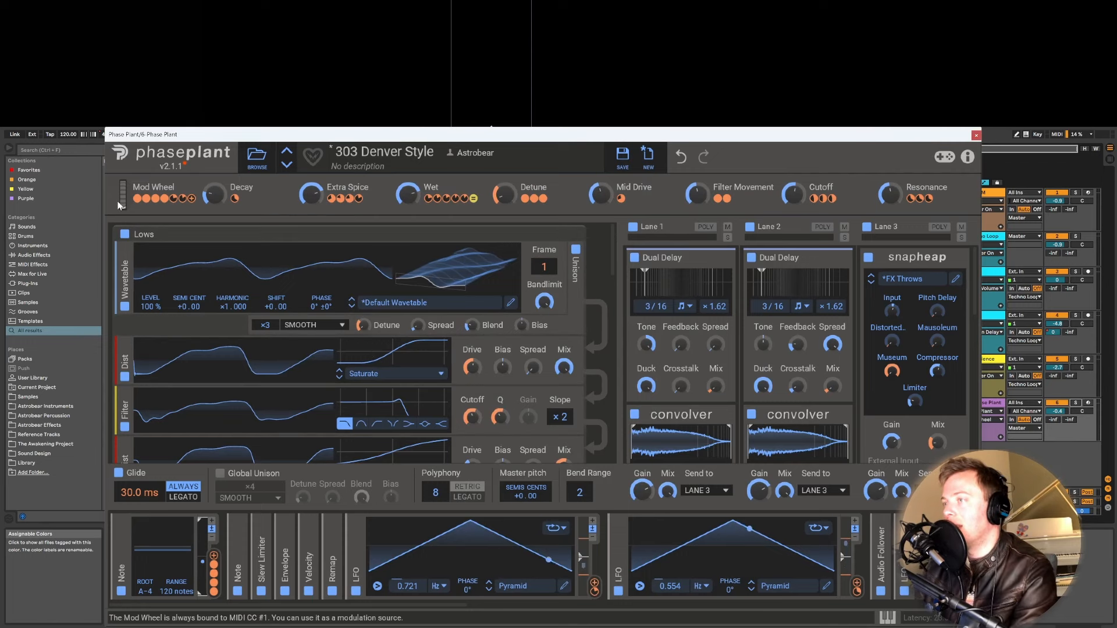
pyautogui.moveTo(122, 200); pyautogui.dragTo(139, 281)
pyautogui.press('space')
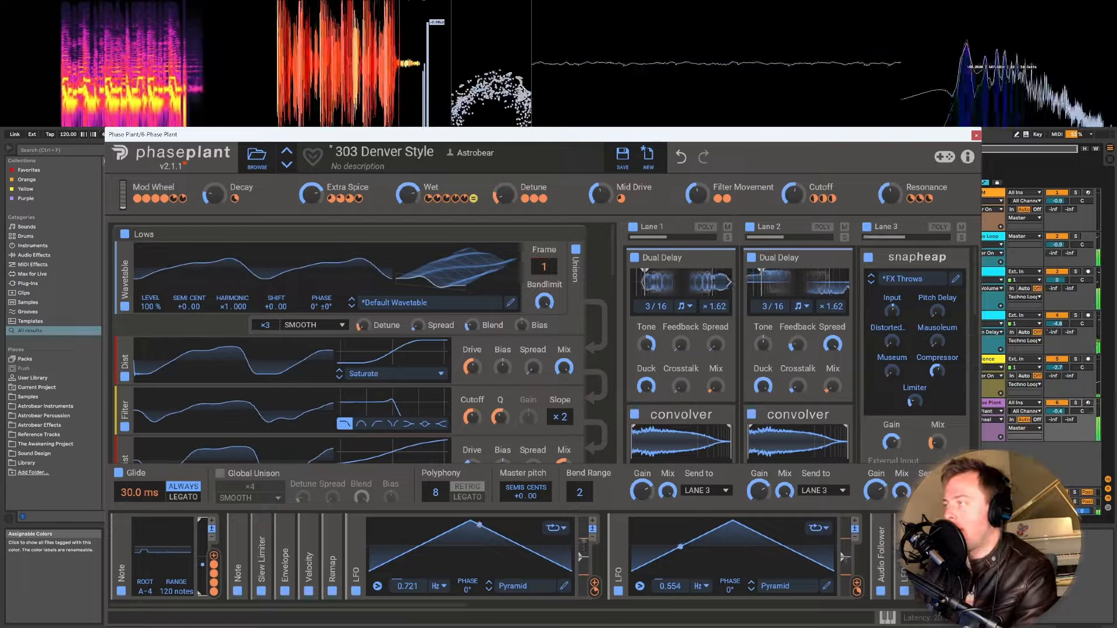
# Solo the Phase Plant track and sweep the Mod Wheel during playback with the Wet macro turned down.
pyautogui.click(1076, 404)
pyautogui.click(1076, 403)
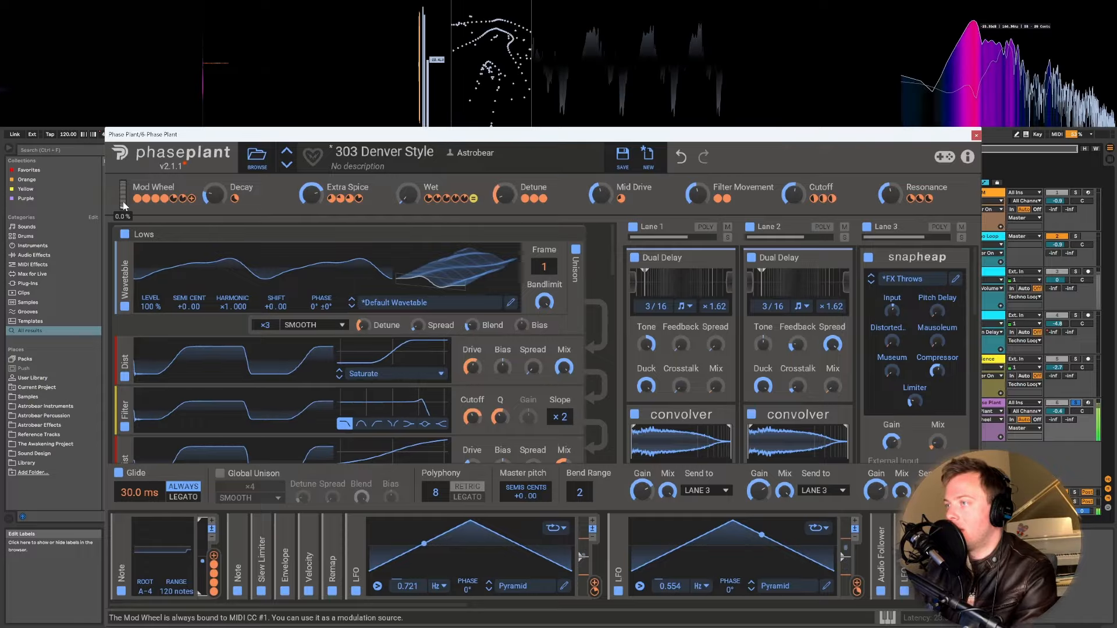
pyautogui.moveTo(123, 201)
pyautogui.mouseDown()
pyautogui.moveTo(135, 140)
pyautogui.moveTo(130, 206)
pyautogui.mouseUp()
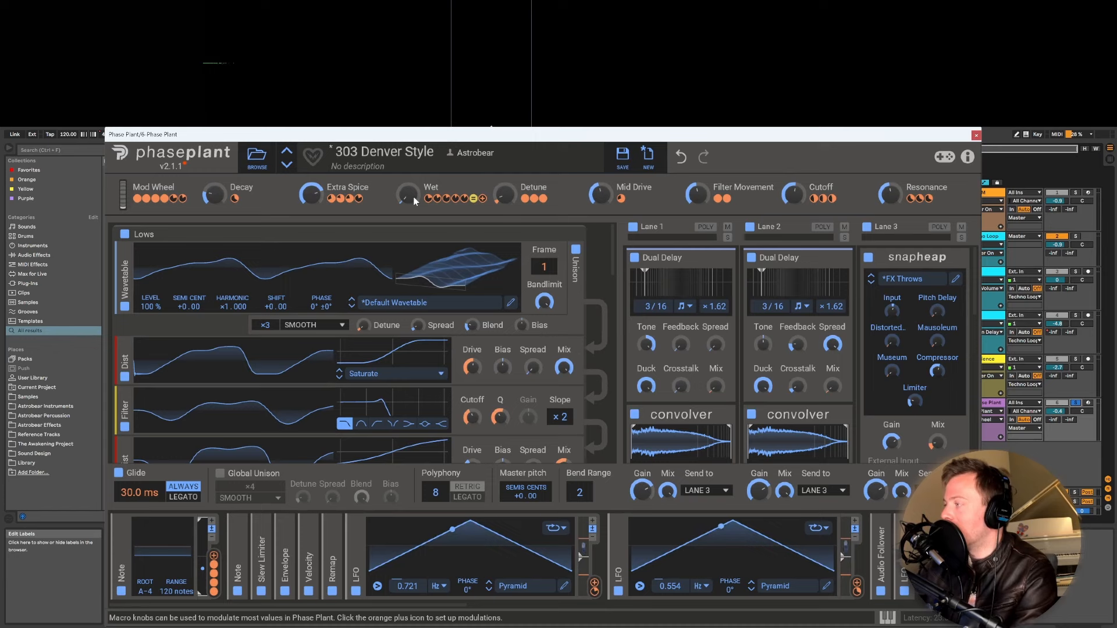
# Examine the effect lanes, a Mod Wheel modulation target, and the targets of the LFO beside the Audio Follower.
pyautogui.scroll(-2, 719, 265)
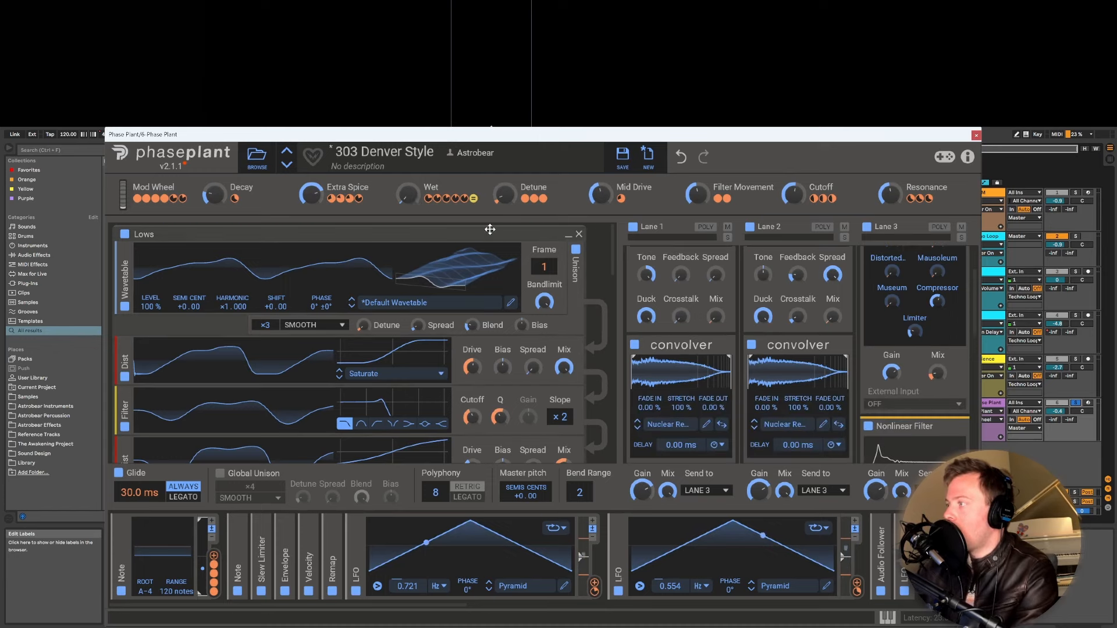
pyautogui.click(184, 199)
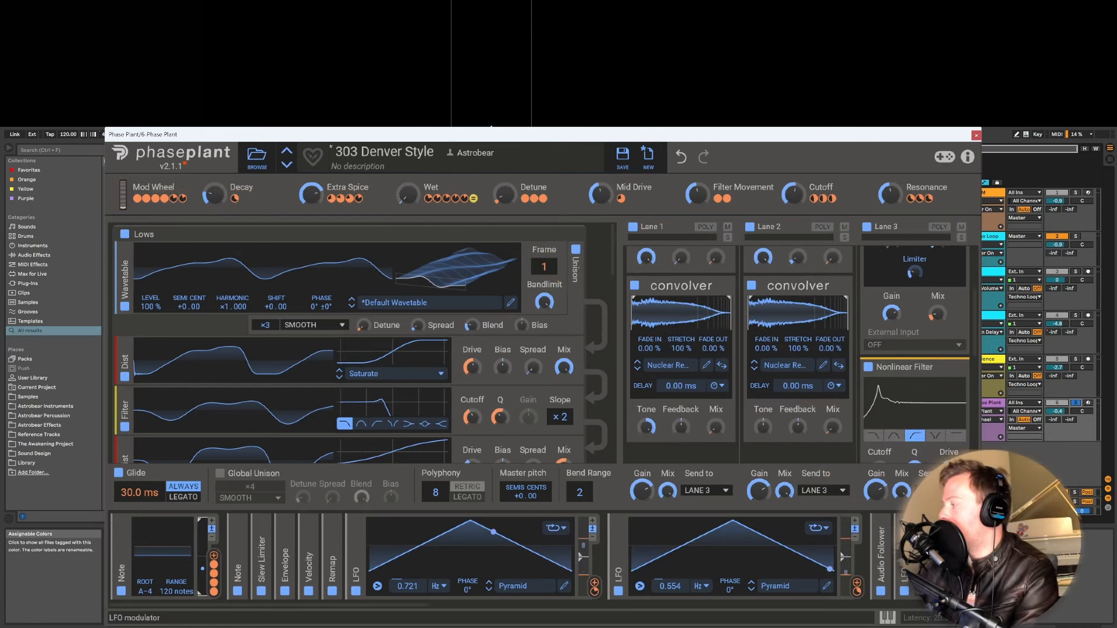
pyautogui.moveTo(417, 605); pyautogui.dragTo(568, 616)
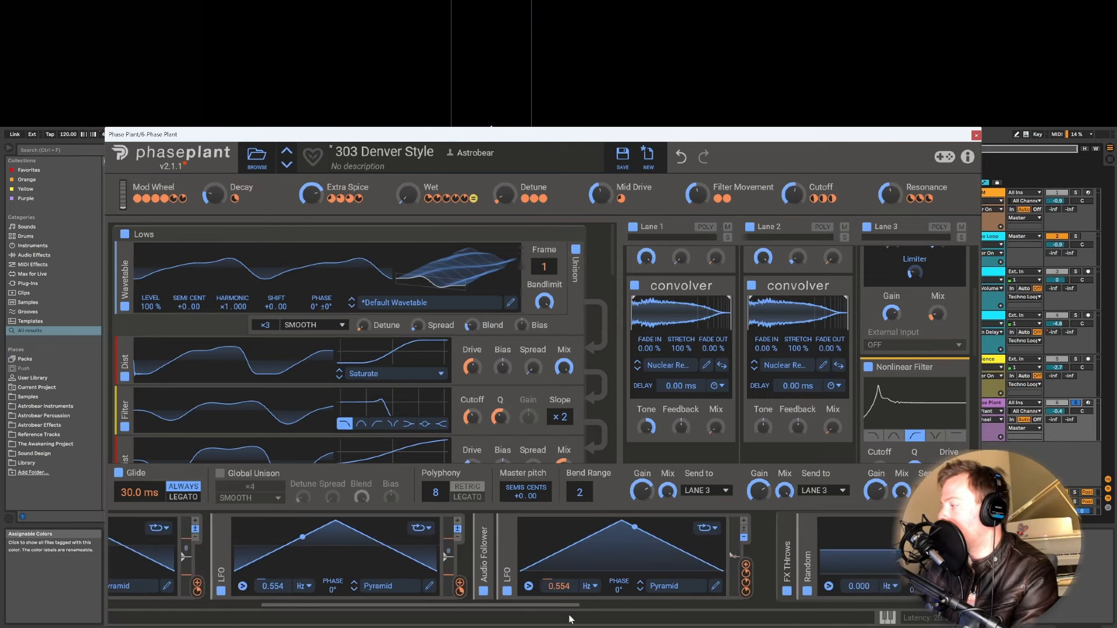
pyautogui.click(745, 583)
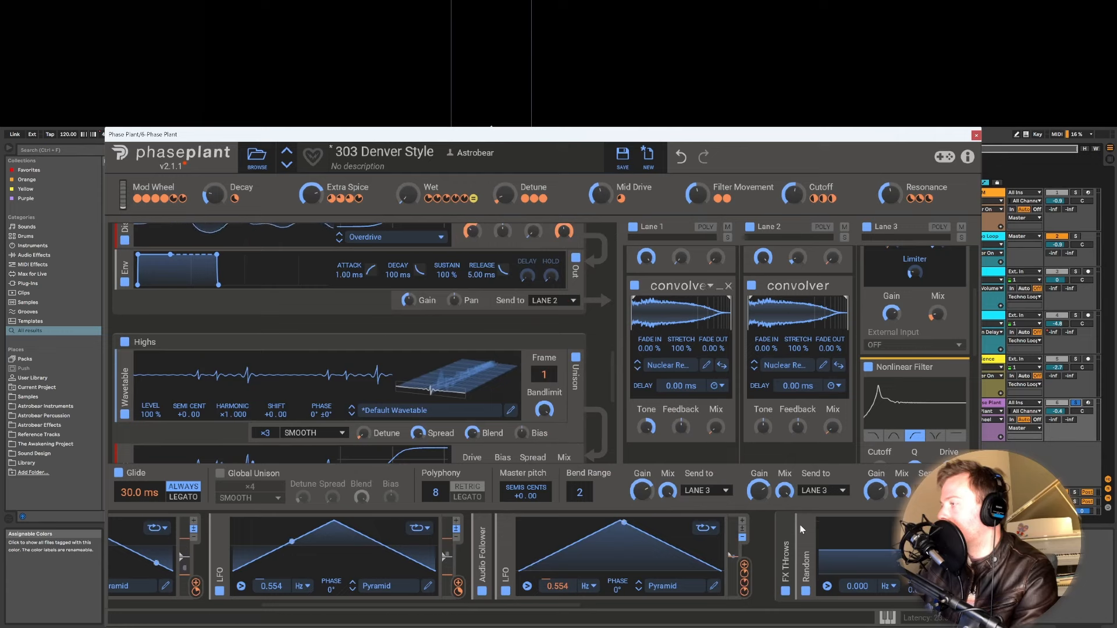
pyautogui.click(747, 587)
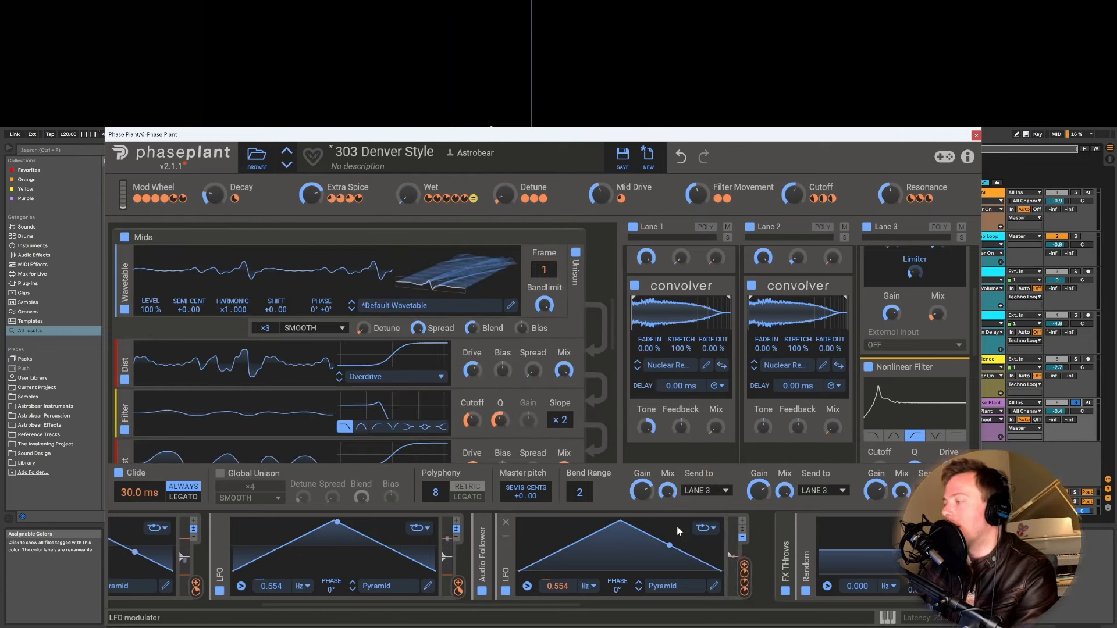
# Sweep the Mod Wheel up and back to 0% while examining the frame movement in the Mids wavetable.
pyautogui.moveTo(124, 196); pyautogui.dragTo(128, 133)
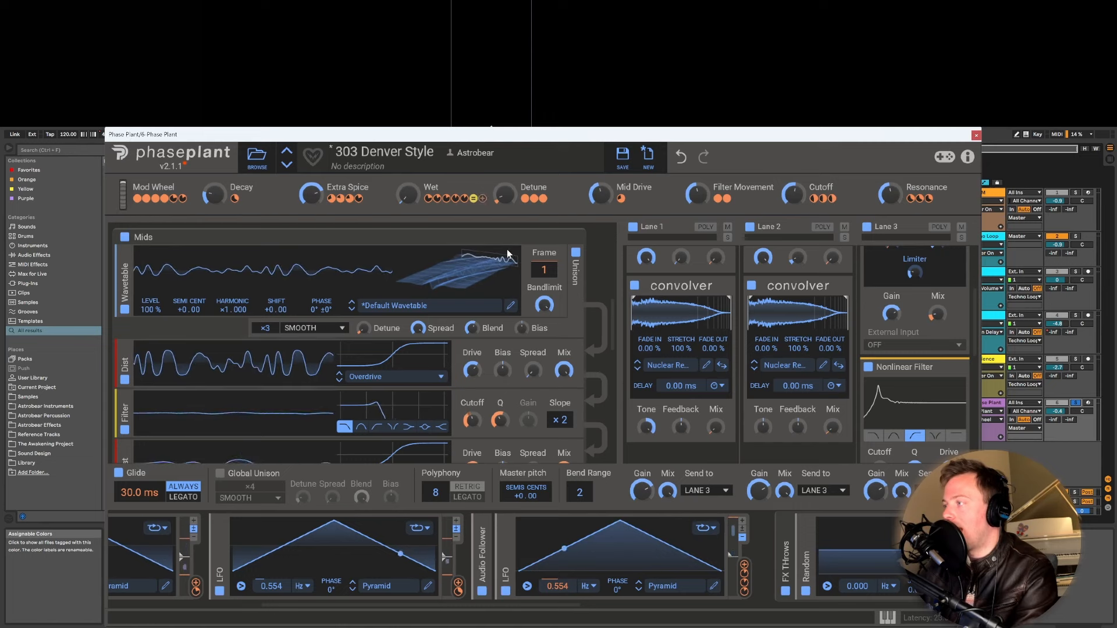
pyautogui.moveTo(128, 208)
pyautogui.mouseDown()
pyautogui.moveTo(120, 195)
pyautogui.moveTo(132, 204)
pyautogui.mouseUp()
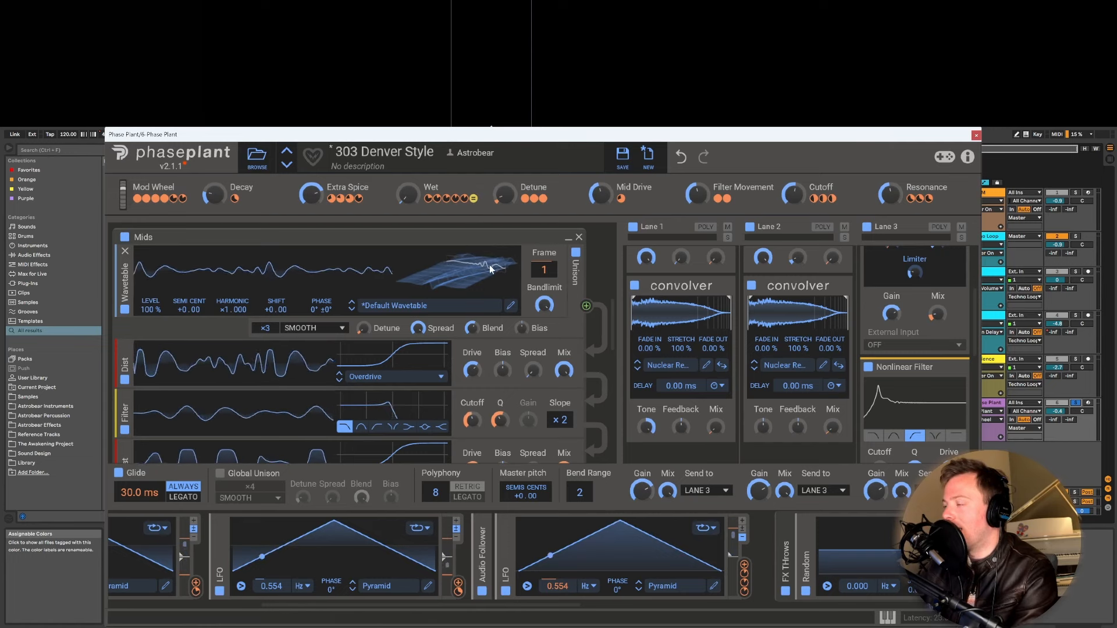
pyautogui.moveTo(122, 199)
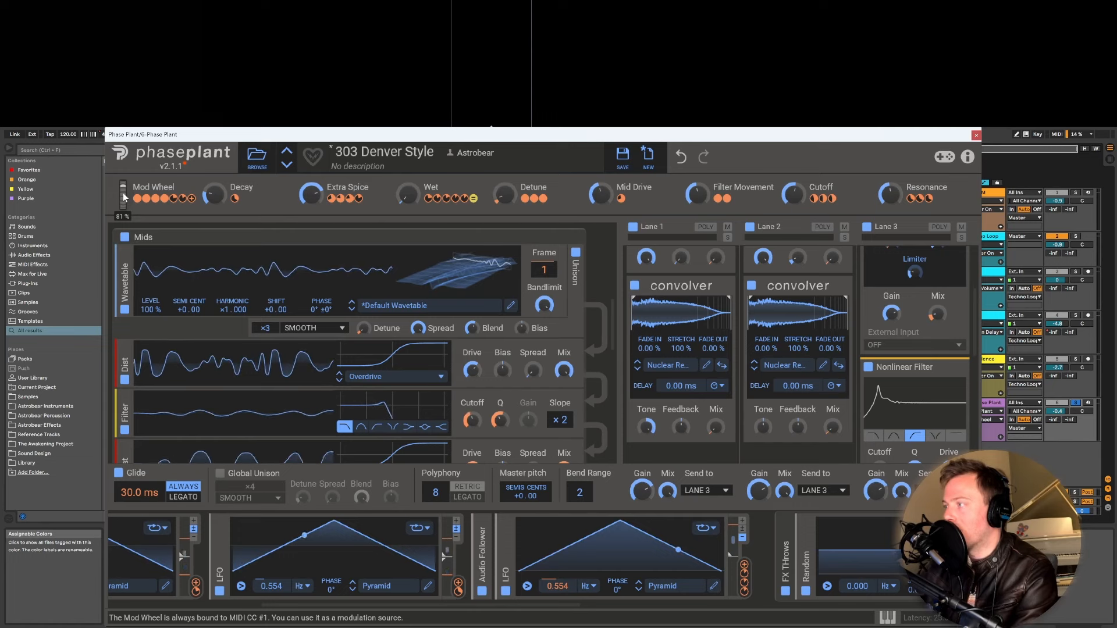
pyautogui.moveTo(124, 197); pyautogui.dragTo(133, 265)
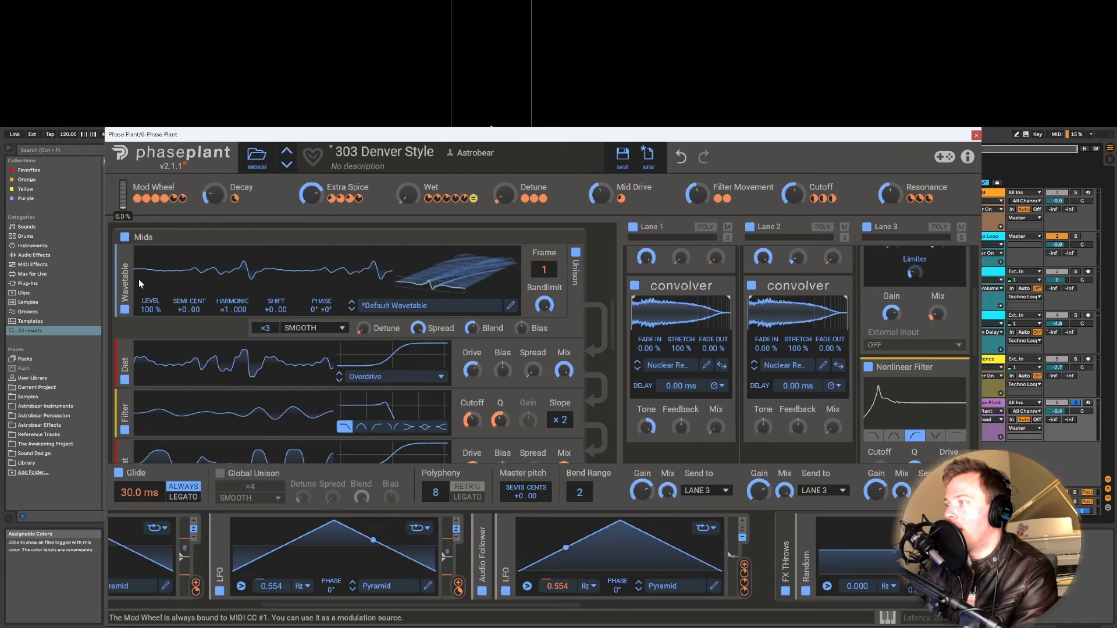
# Raise the Mod Wheel to its maximum and shift the plugin window aside to reveal the track names.
pyautogui.moveTo(181, 199)
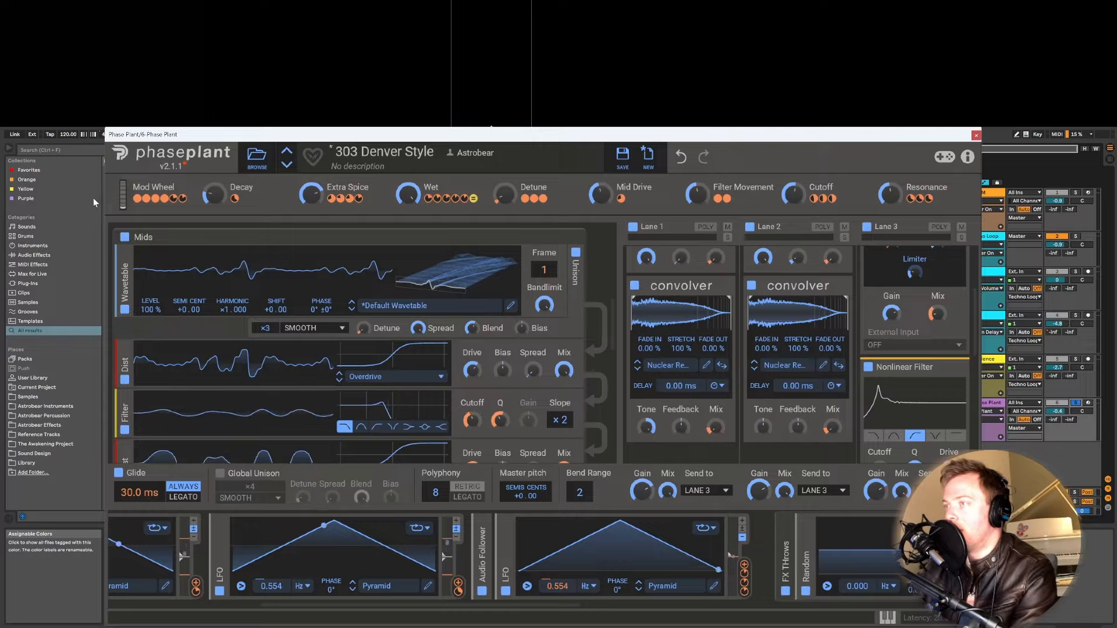
pyautogui.moveTo(122, 197); pyautogui.dragTo(134, 120)
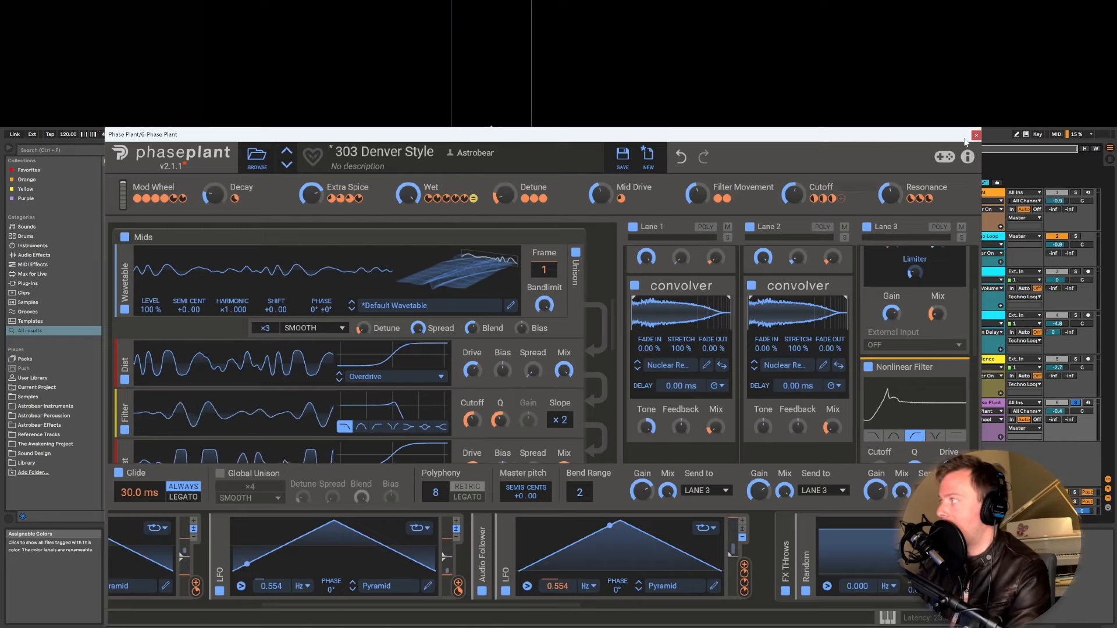
pyautogui.moveTo(861, 137); pyautogui.dragTo(834, 132)
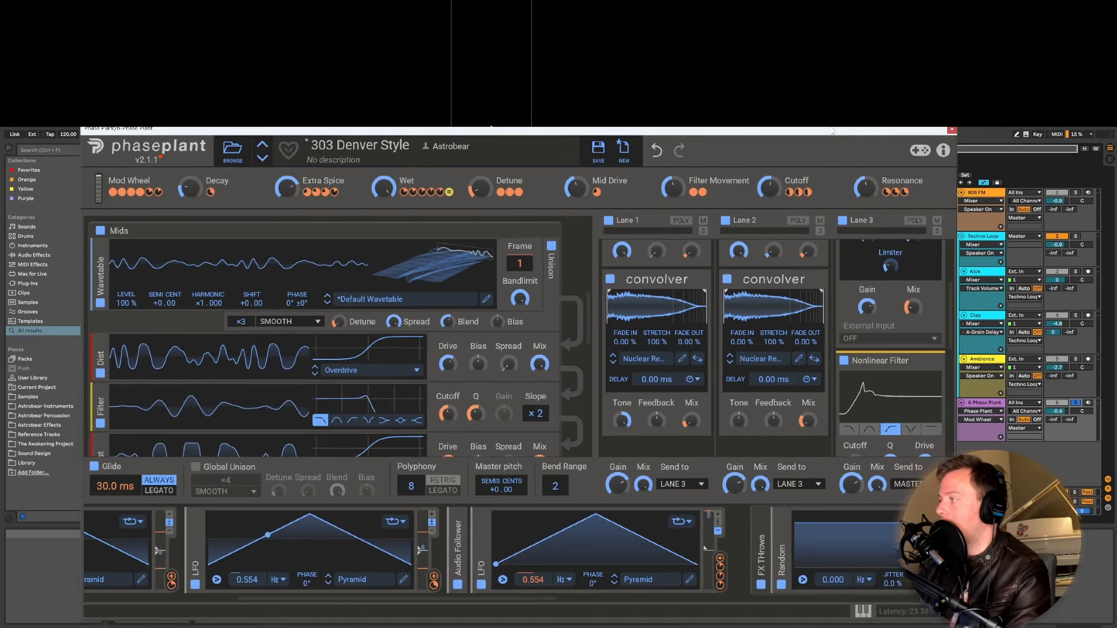